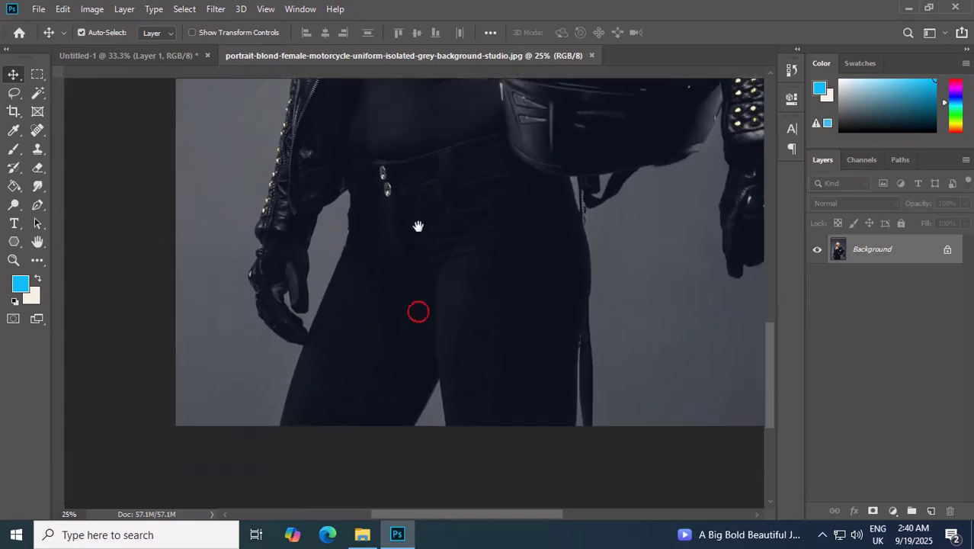
- Show the rulers and select the woman in the portrait photo with the Select Subject command
key(ctrl+r)
click(38, 204)
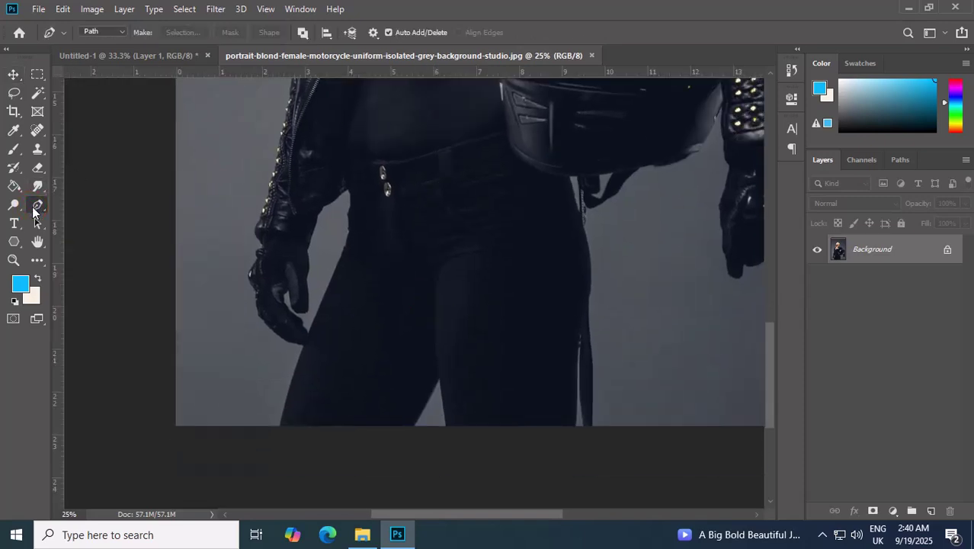
click(185, 10)
click(237, 177)
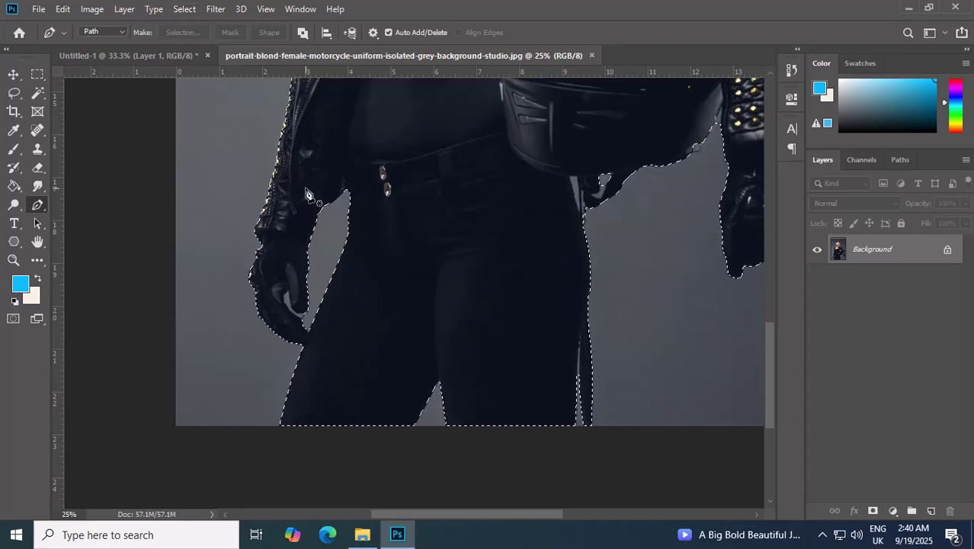
- Check the woman's selection edges in Select and Mask and output the cut-out to a new layer
drag(444, 112, 399, 225)
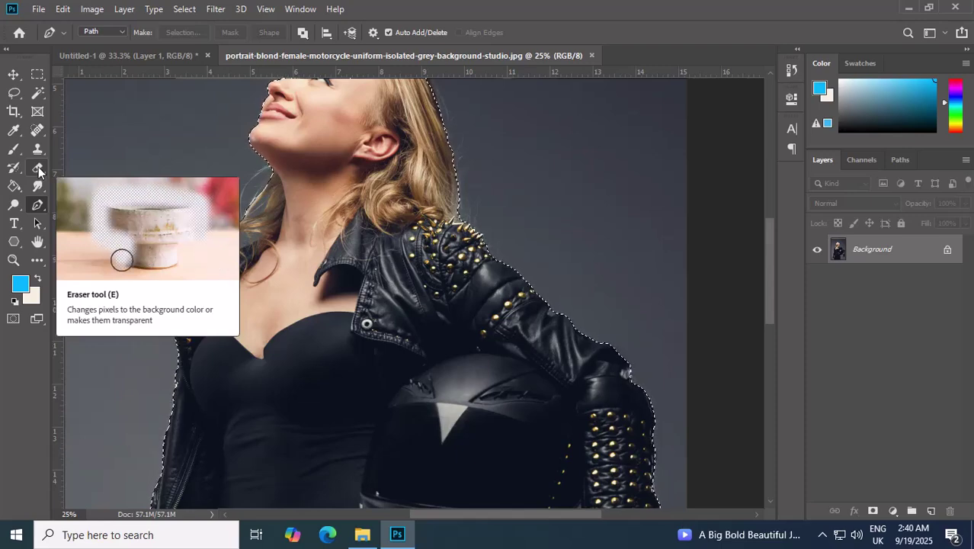
click(183, 9)
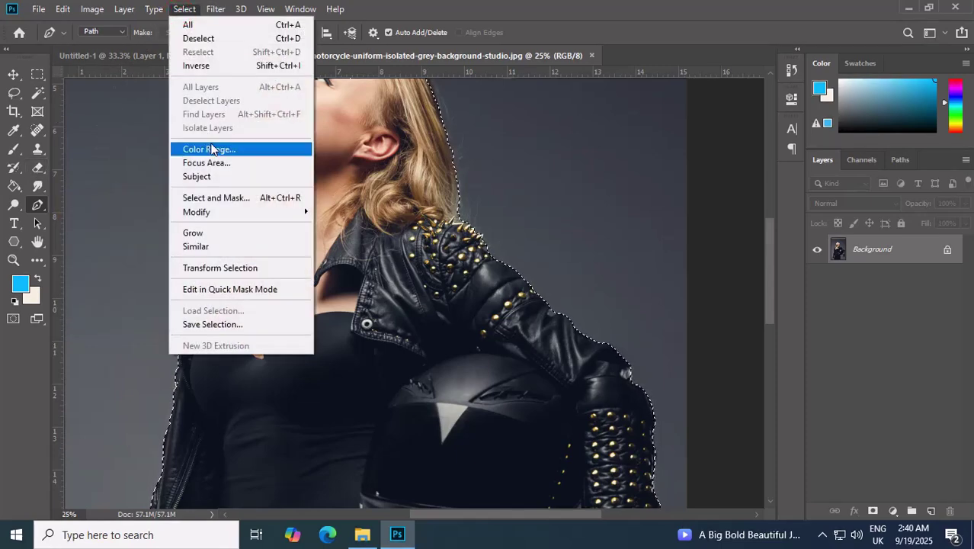
click(217, 197)
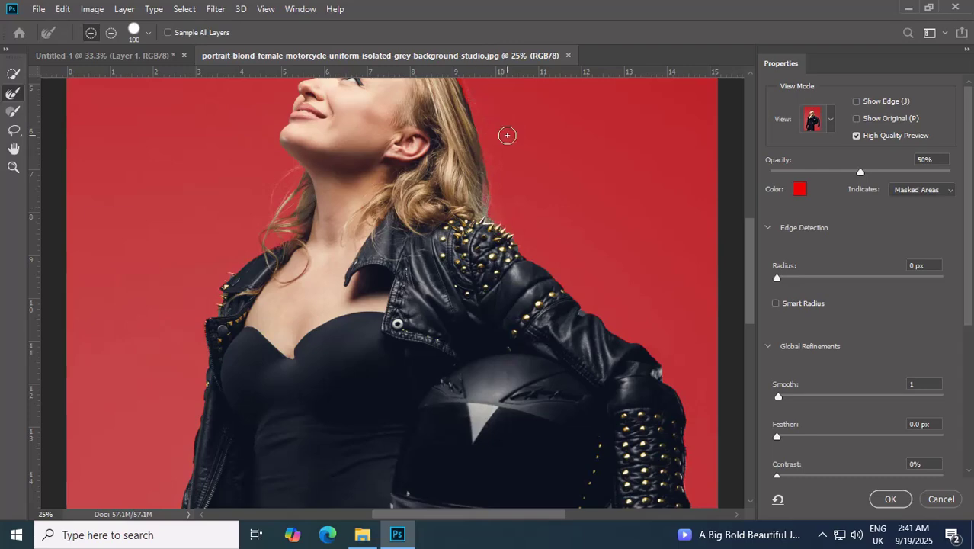
drag(506, 135, 471, 272)
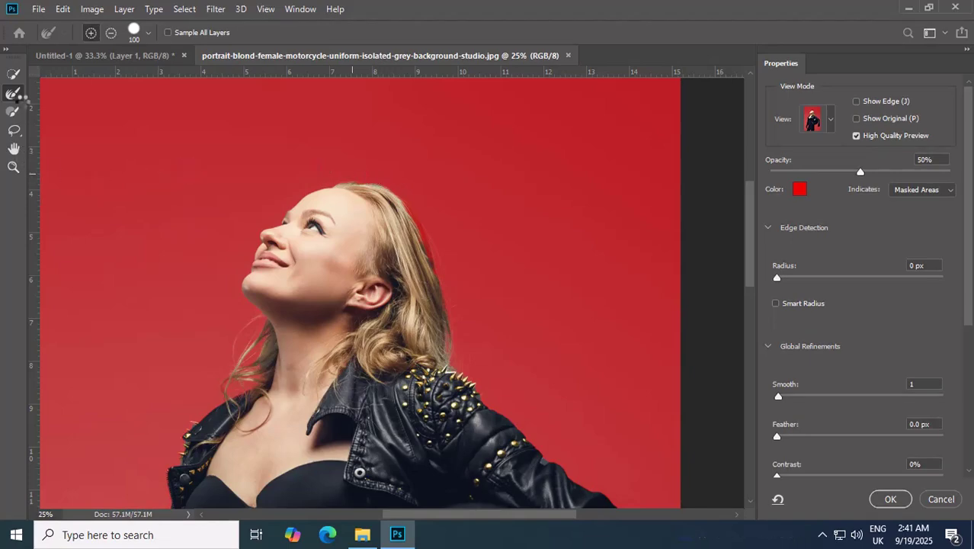
scroll(543, 387, down, 8)
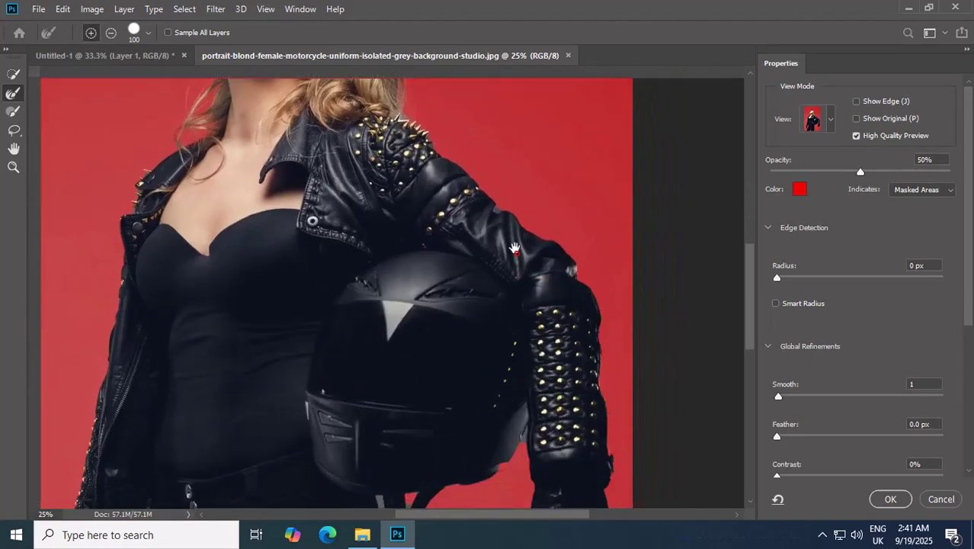
drag(538, 86, 535, 128)
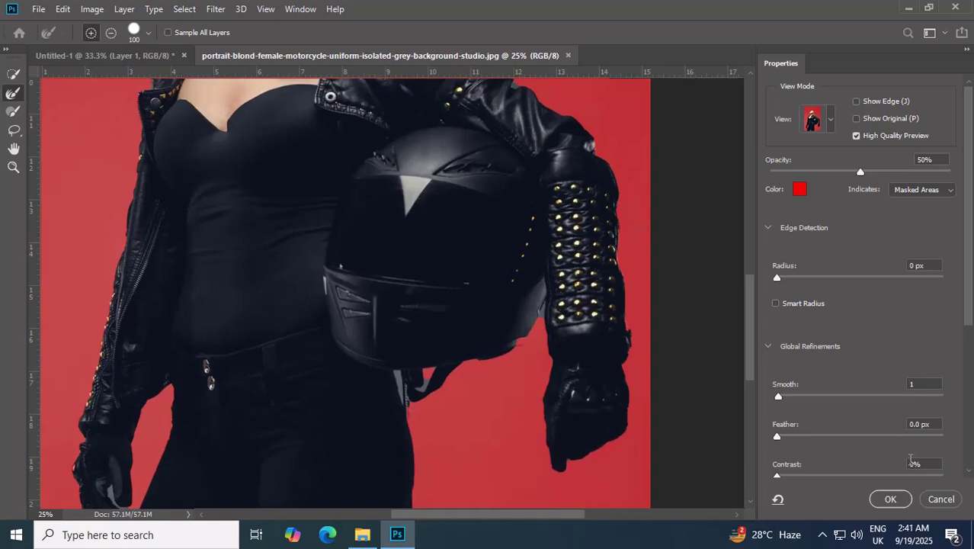
drag(970, 314, 970, 456)
click(898, 435)
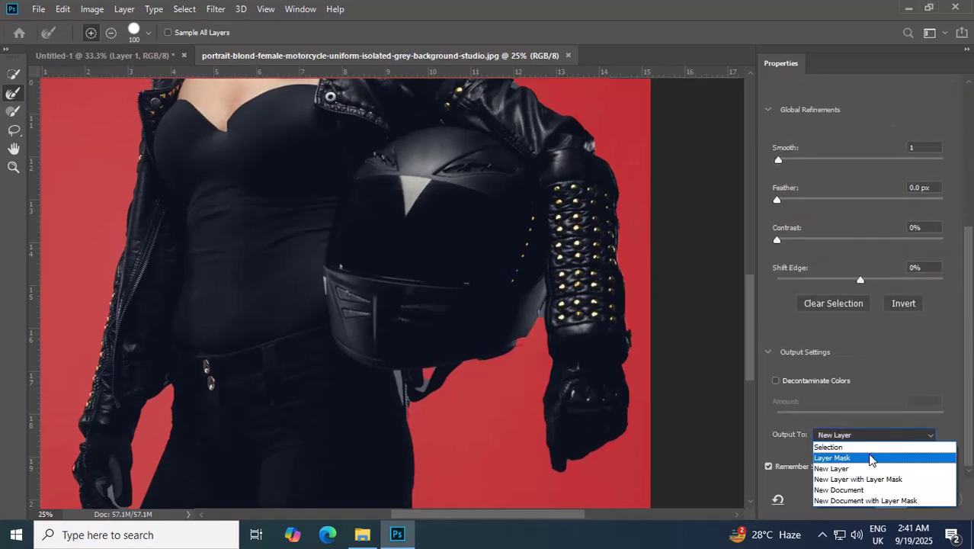
click(861, 464)
click(884, 498)
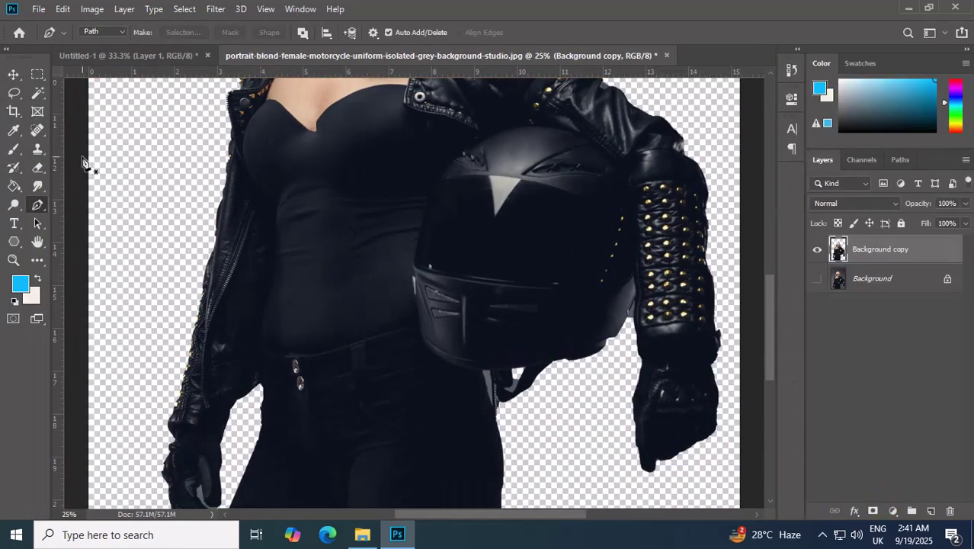
- Create a new RGB document of 1280 x 1920 pixels at 300 pixels/inch with a white background
key(v)
key(ctrl+n)
double_click(684, 197)
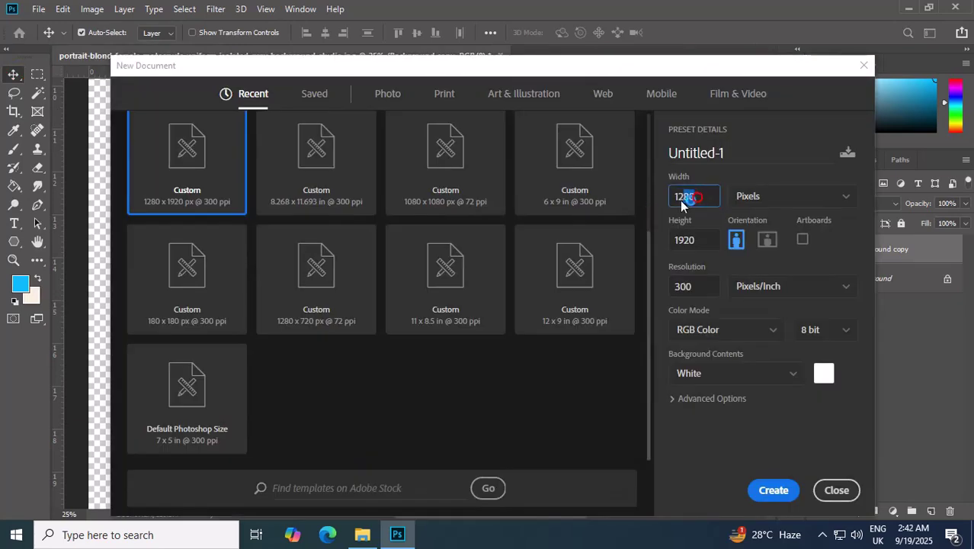
double_click(699, 239)
double_click(692, 286)
click(785, 495)
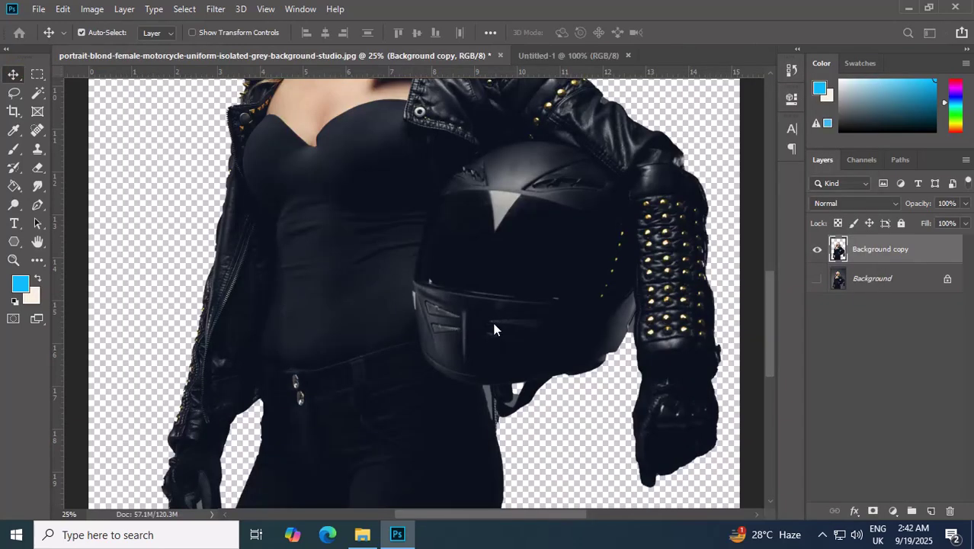
- Add the city street photo to the new document and bring the cut-out woman in as a layer above it
key(ctrl+v)
click(544, 32)
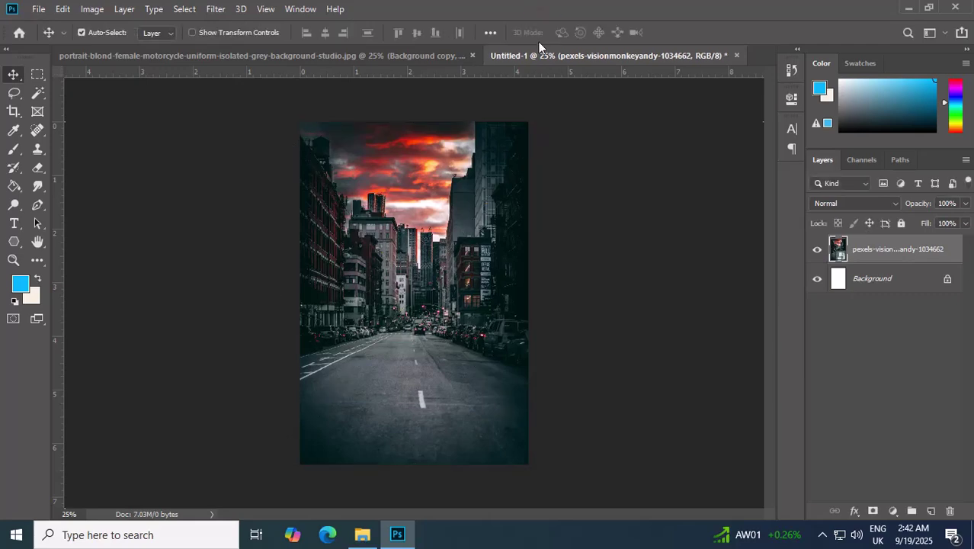
click(396, 55)
drag(433, 150, 440, 213)
- Scale the woman down proportionally with Free Transform so her whole figure fits the canvas, centred over the street
key(ctrl+t)
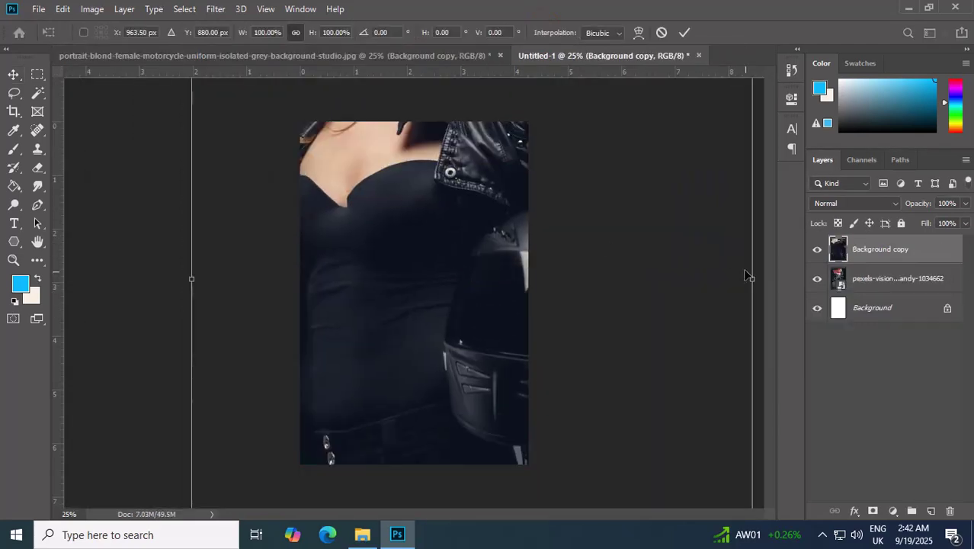
drag(750, 276, 406, 275)
drag(315, 249, 451, 275)
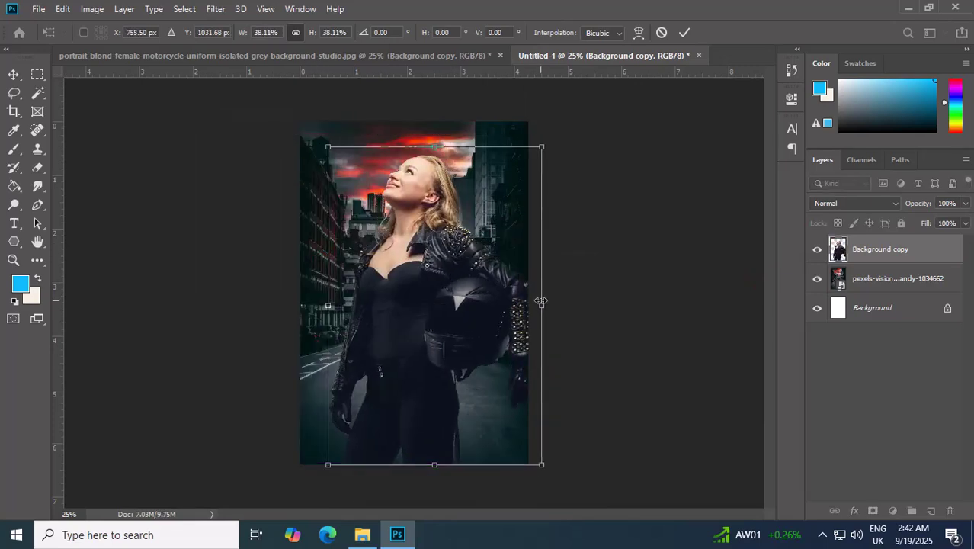
drag(542, 299, 506, 300)
drag(448, 263, 456, 261)
click(685, 34)
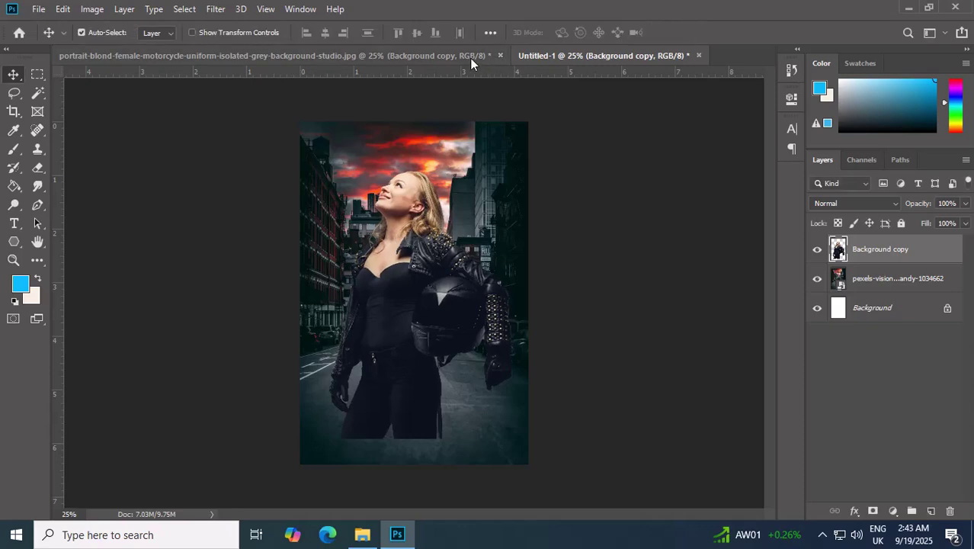
- Close the source portrait photo document
click(469, 57)
click(500, 56)
click(481, 207)
- Reposition the woman over the street and adjust her placement with Free Transform
drag(407, 248, 412, 246)
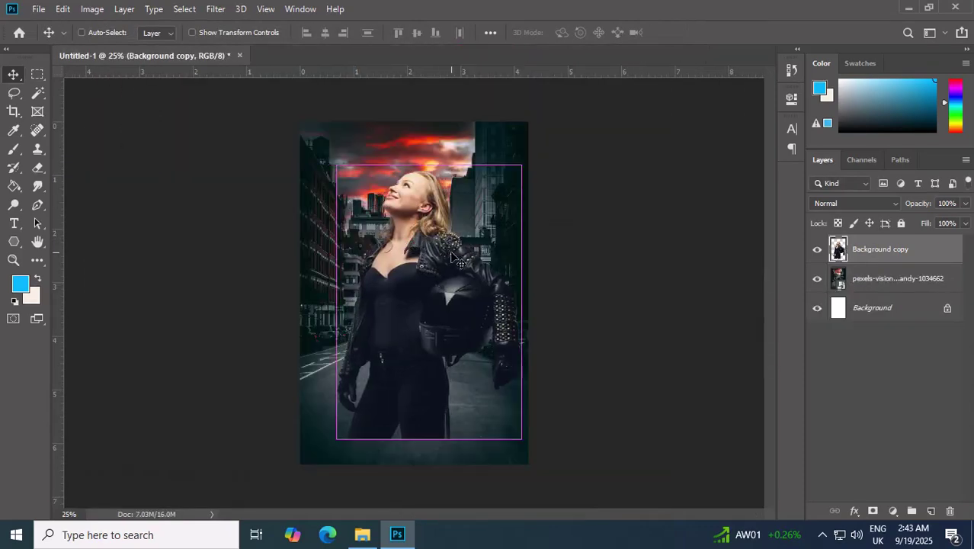
key(ctrl+minus)
key(ctrl+minus)
key(ctrl+plus)
key(ctrl+t)
drag(423, 191, 414, 267)
click(684, 32)
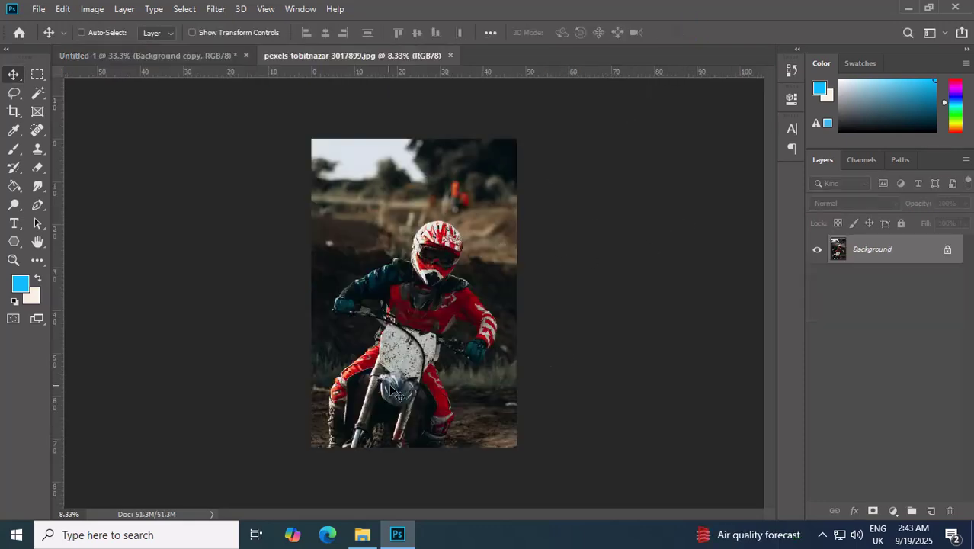
- Start a Pen tool path at the motocross photo's bottom edge and trace up the outer side of the rider's boot
scroll(393, 389, up, 5)
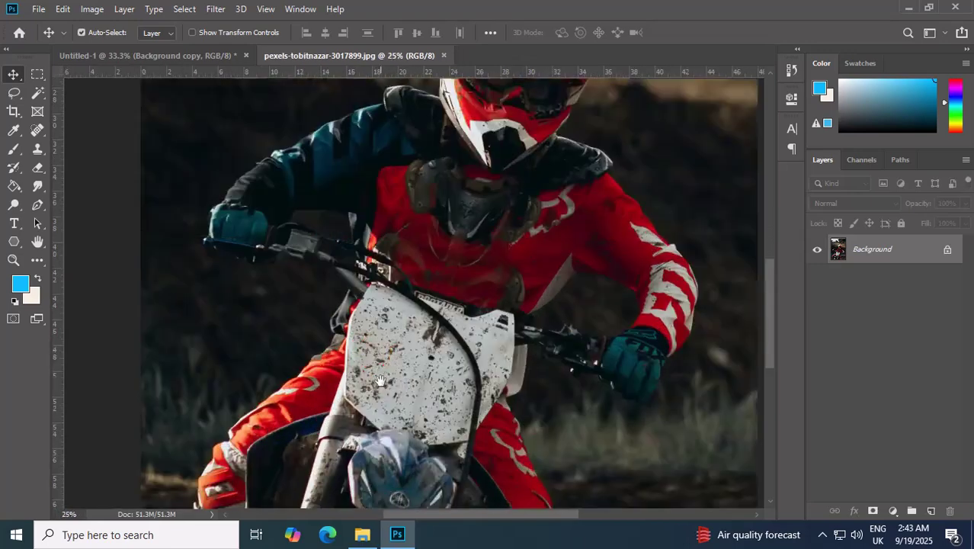
drag(380, 380, 402, 172)
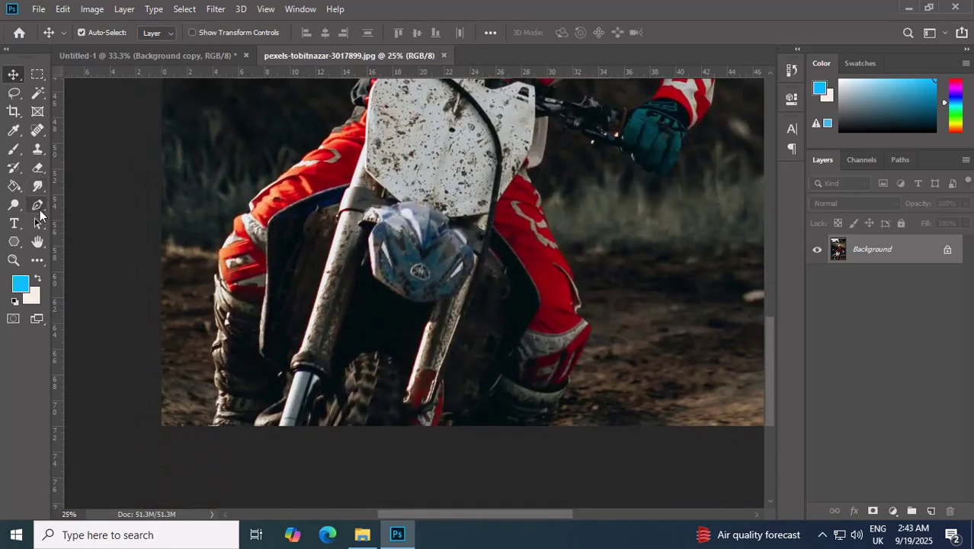
click(37, 205)
scroll(224, 402, up, 2)
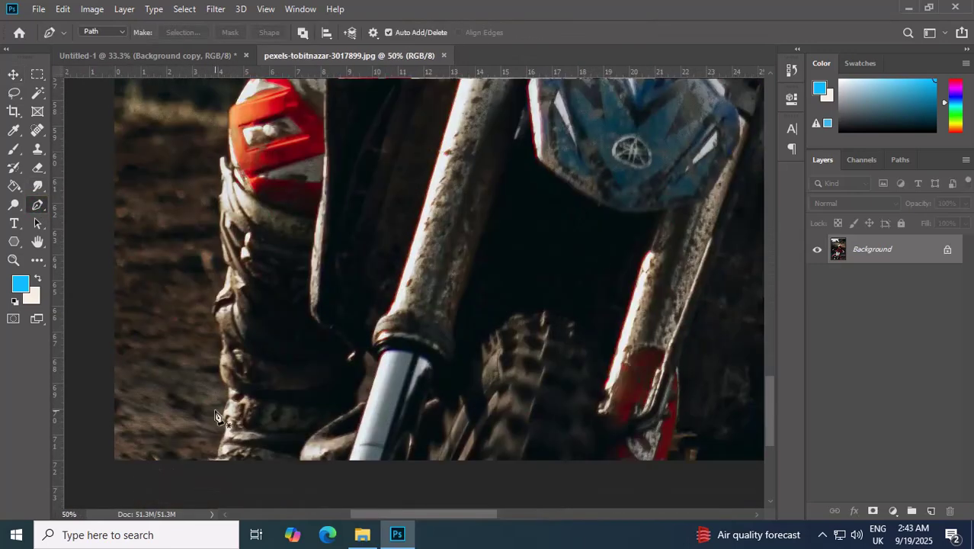
click(223, 396)
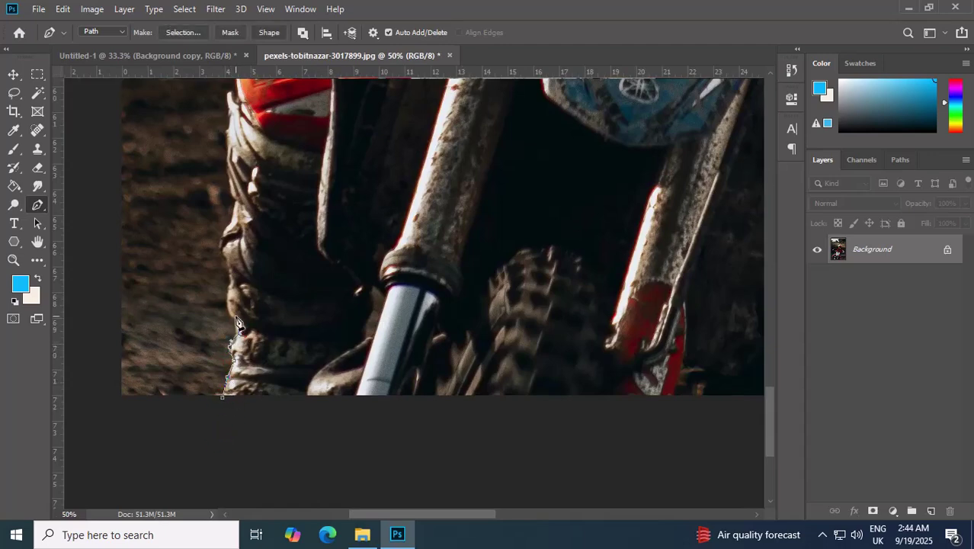
click(227, 256)
click(222, 243)
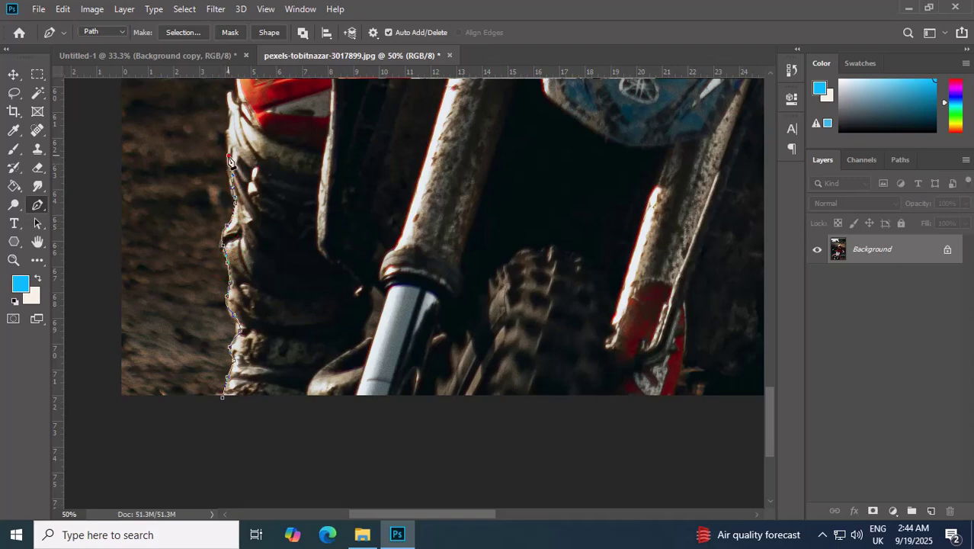
click(231, 116)
drag(232, 94, 239, 319)
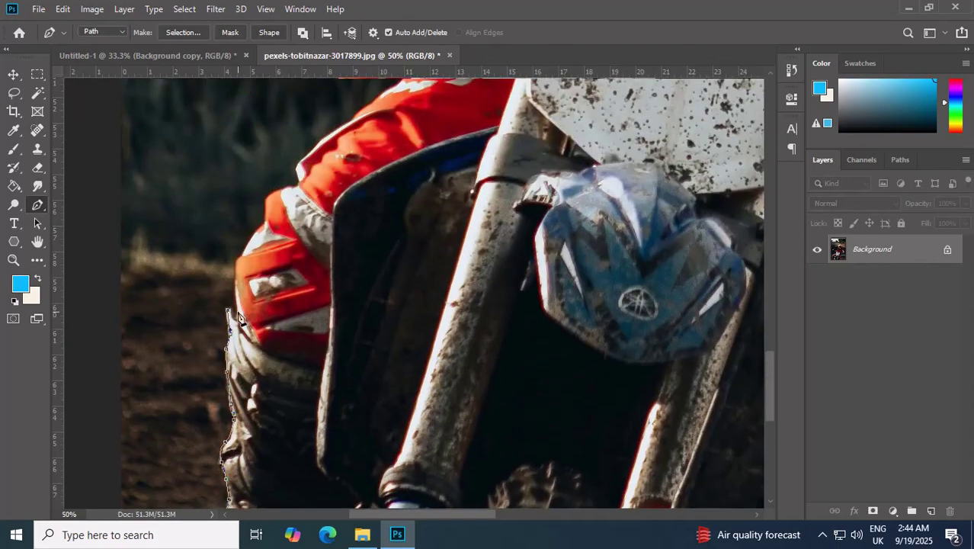
- Continue the path from the boot top around the outer edge of the rider's red knee section
click(262, 215)
click(301, 173)
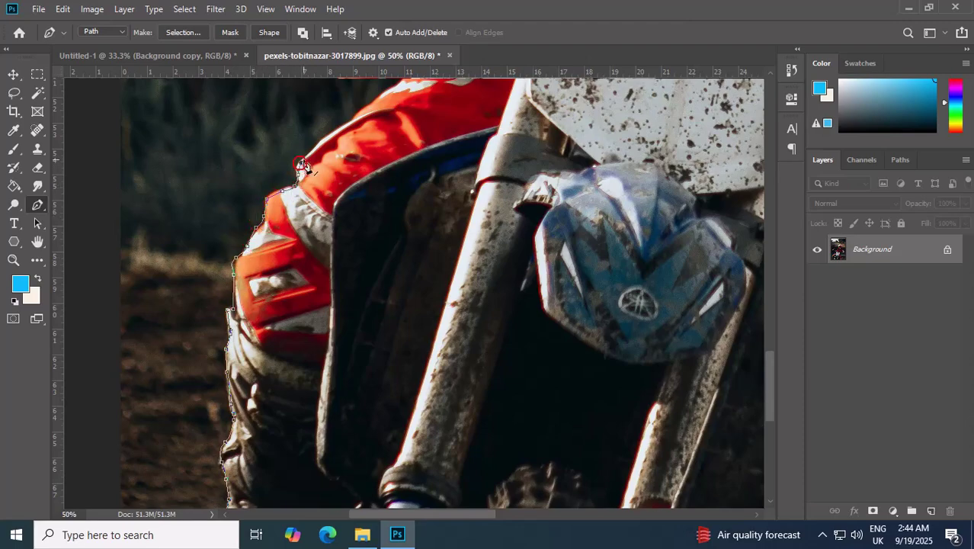
drag(299, 164, 118, 360)
- Trace the path along the upper edge of the red trouser leg and around the grey strap beside the white number plate
click(198, 303)
click(227, 278)
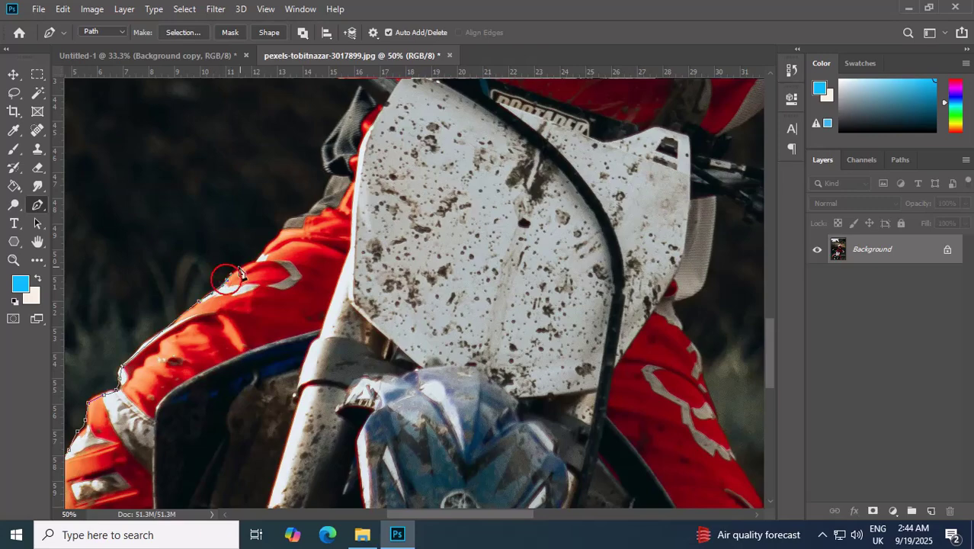
click(254, 259)
click(288, 222)
click(305, 214)
click(320, 199)
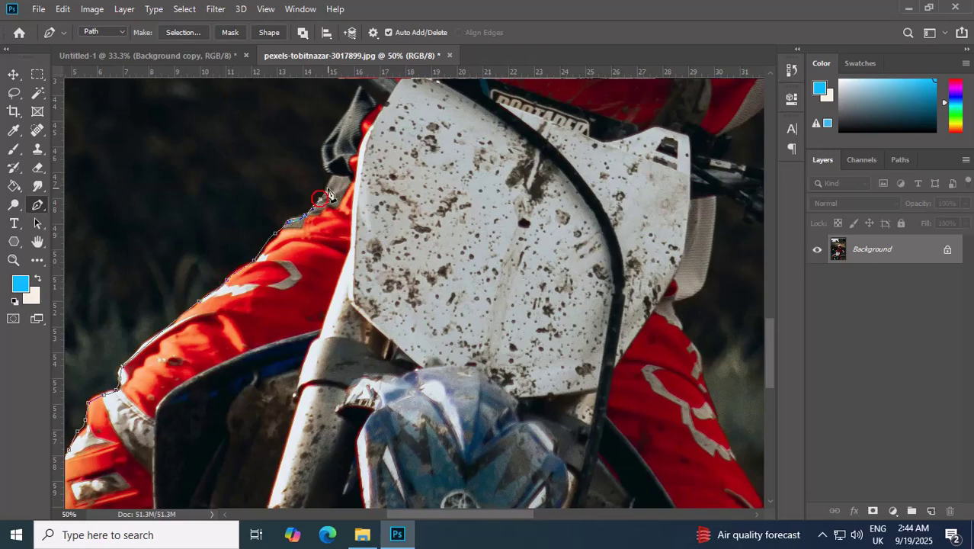
click(334, 178)
click(323, 156)
drag(330, 139, 266, 351)
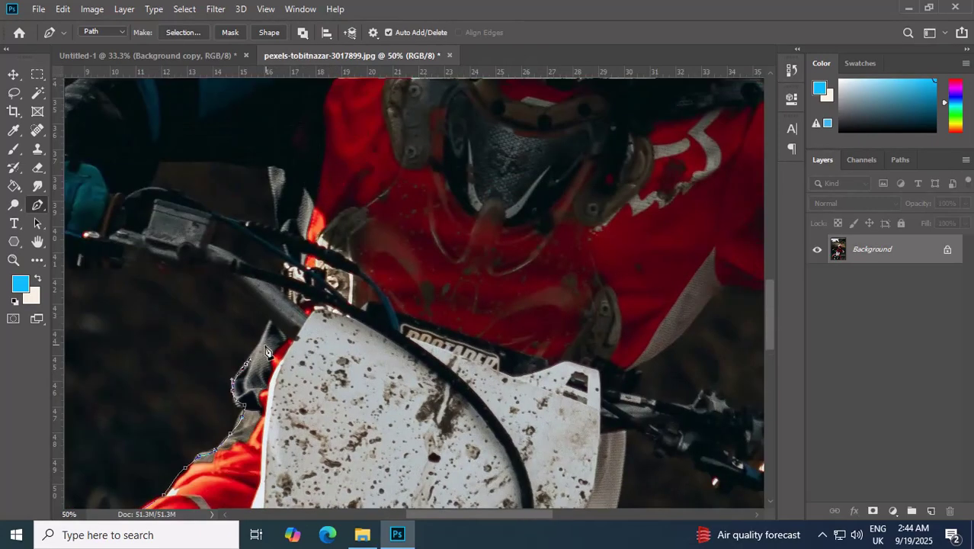
- Extend the path from the strap up to the handlebar and along the underside of its inner controls
click(233, 283)
click(211, 265)
click(186, 264)
click(166, 269)
click(160, 269)
click(145, 266)
click(131, 269)
click(119, 270)
click(105, 266)
drag(104, 266, 375, 308)
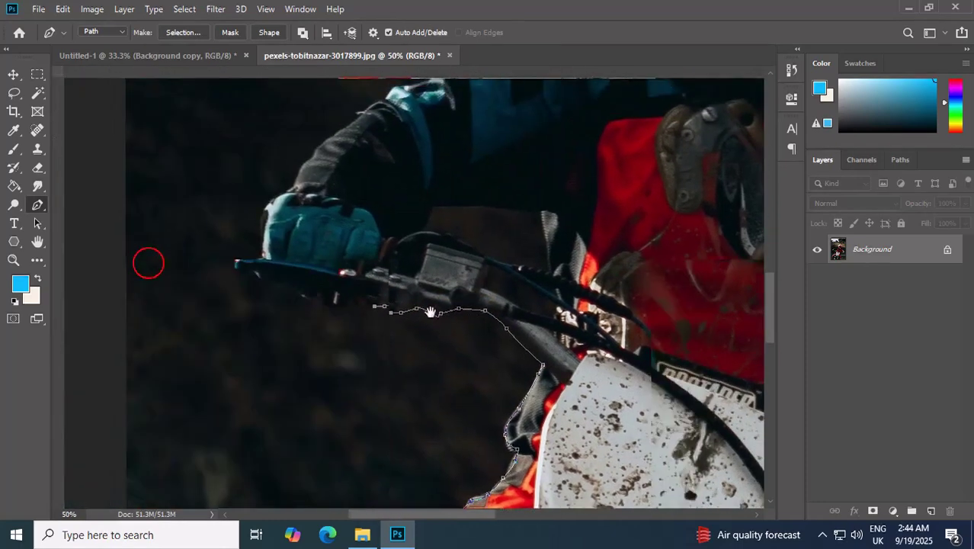
- Trace the path along the underside of the handlebar lever out to its tip beside the teal glove
click(352, 316)
click(339, 307)
click(333, 302)
click(327, 303)
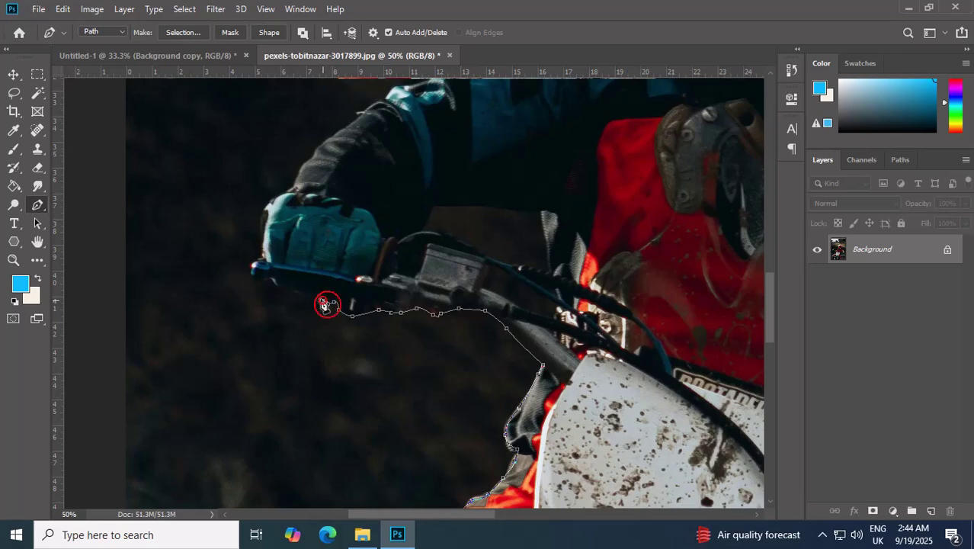
click(322, 300)
click(302, 290)
click(290, 290)
click(276, 287)
click(267, 280)
click(259, 277)
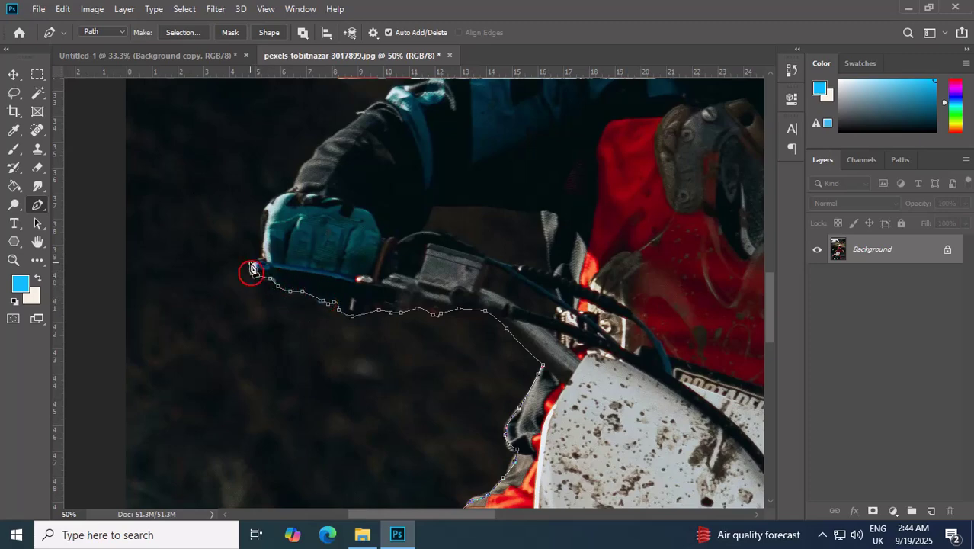
click(252, 272)
- Trace the path around the outer edge of the teal glove and up the rider's dark forearm
click(262, 220)
click(271, 202)
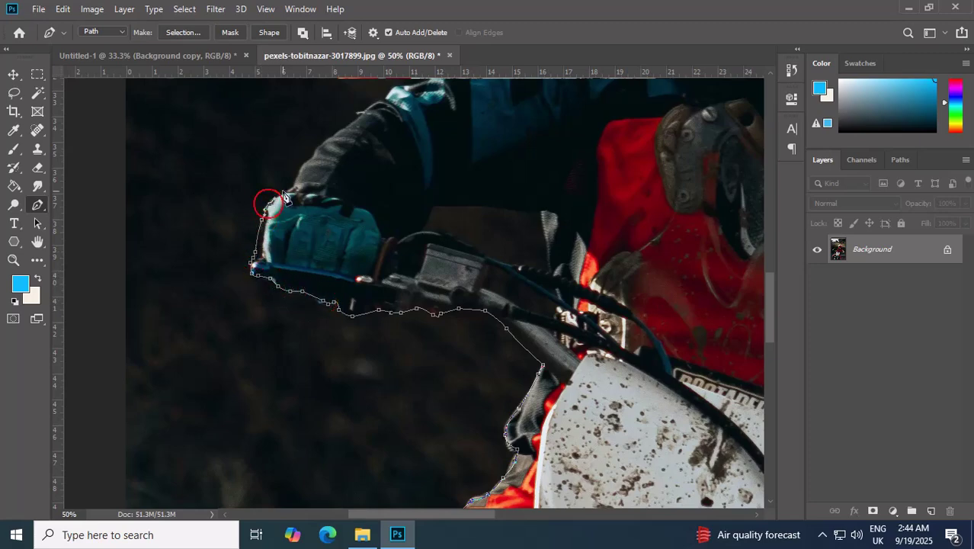
click(284, 192)
click(296, 183)
click(304, 165)
click(320, 143)
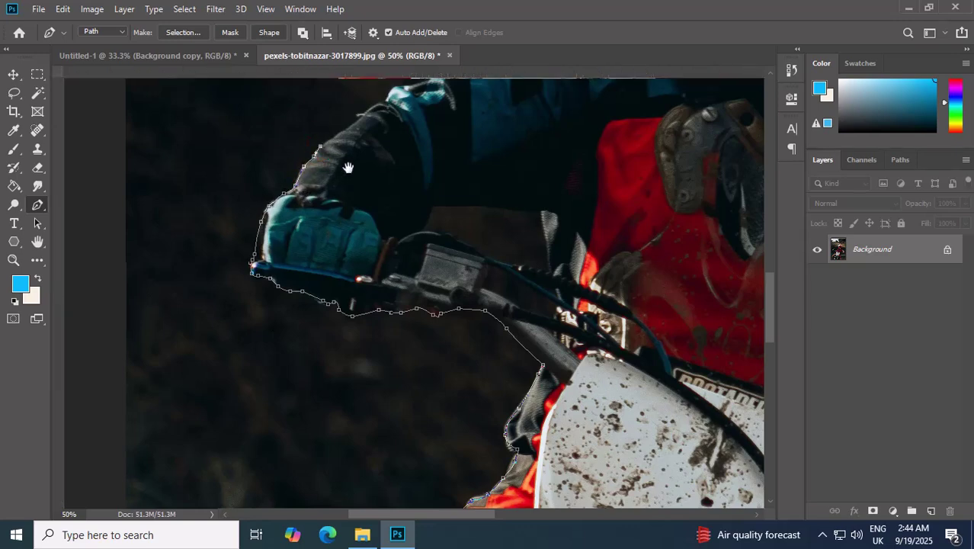
drag(347, 163, 211, 342)
- Trace the path along the upper edge of the rider's dark forearm and blue sleeve
click(200, 317)
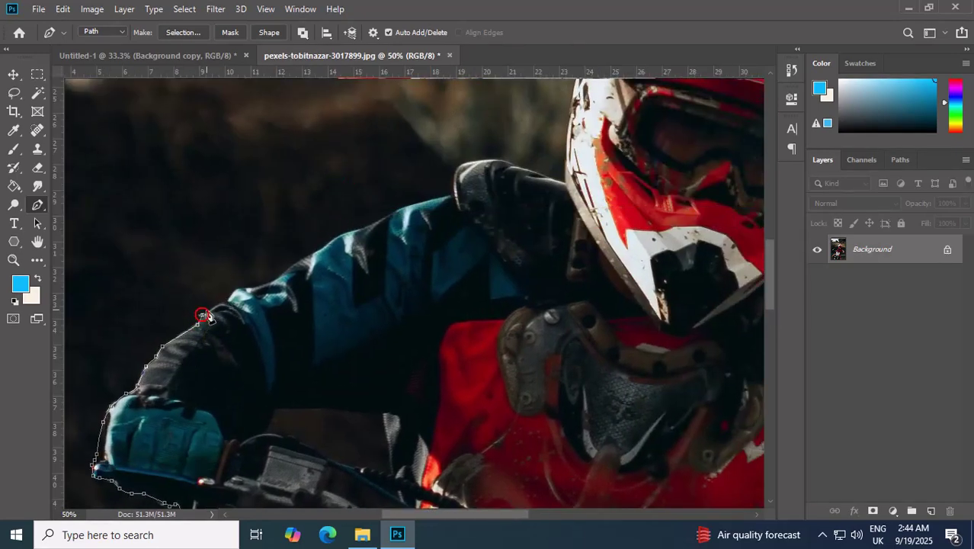
click(229, 296)
click(246, 289)
click(263, 283)
click(280, 275)
click(294, 265)
click(304, 257)
click(333, 241)
click(355, 220)
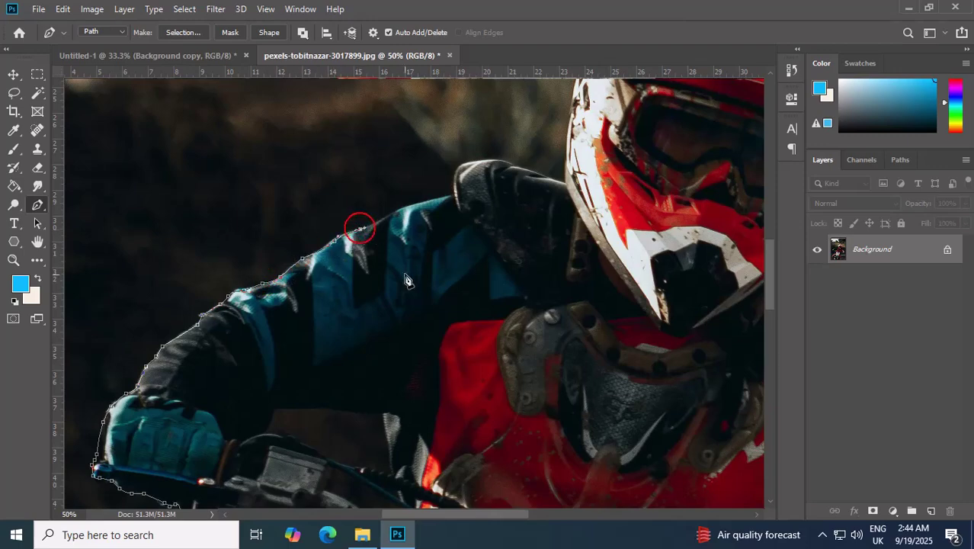
- Continue the path over the top of the blue upper sleeve and around the dark shoulder pad towards the helmet
drag(422, 253, 317, 326)
key(ctrl+r)
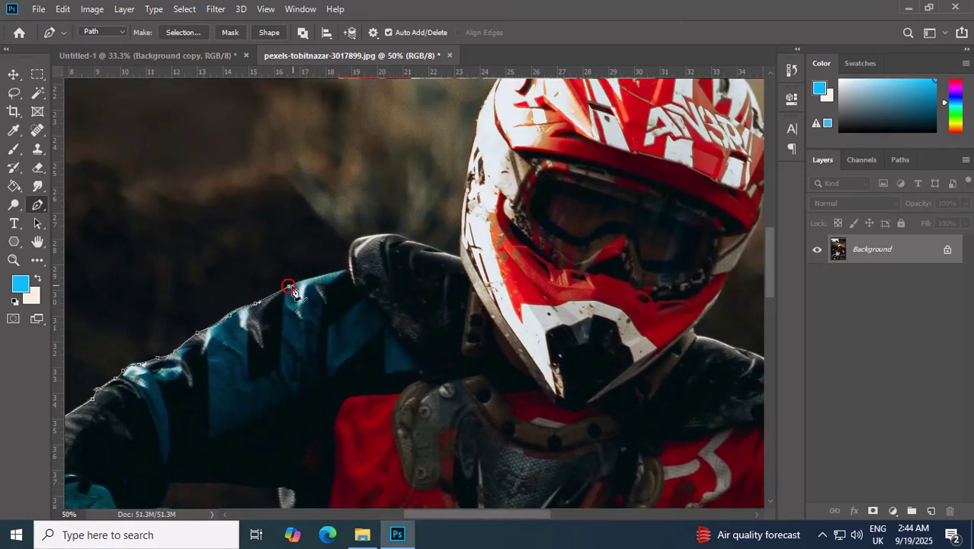
click(309, 274)
click(389, 234)
click(423, 243)
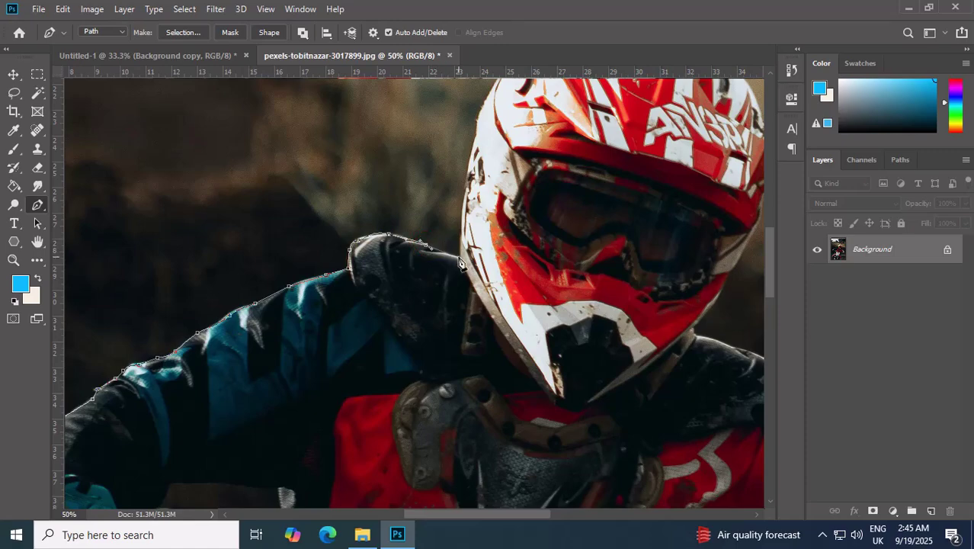
- Trace the helmet outline with curved path segments, from the shoulder pad over the crown and around the visor's far edge
drag(479, 255, 324, 377)
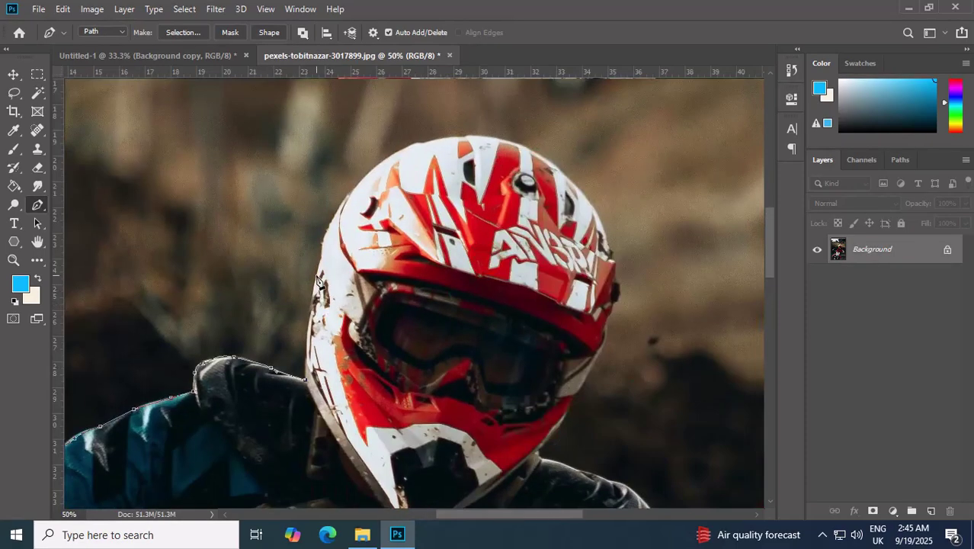
drag(318, 271, 327, 249)
drag(375, 173, 416, 139)
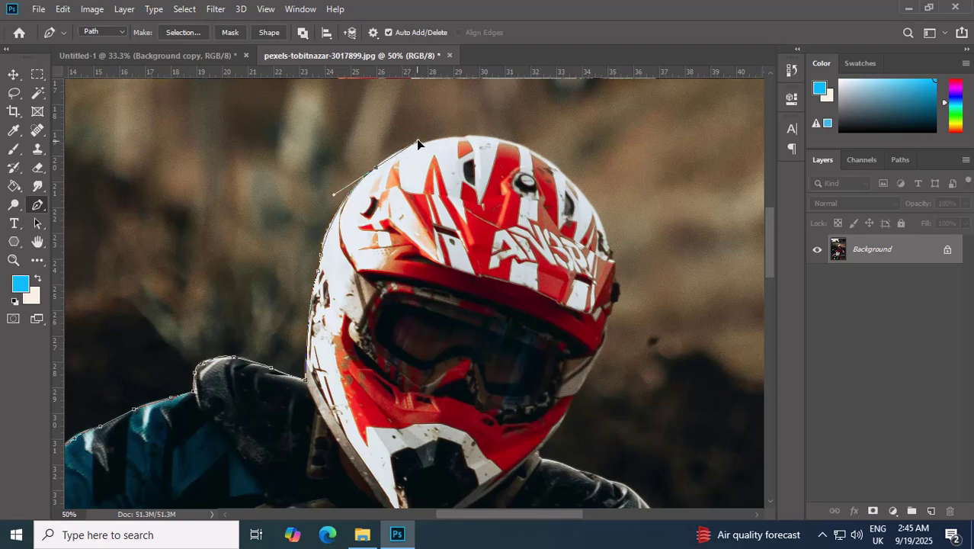
drag(540, 188, 446, 193)
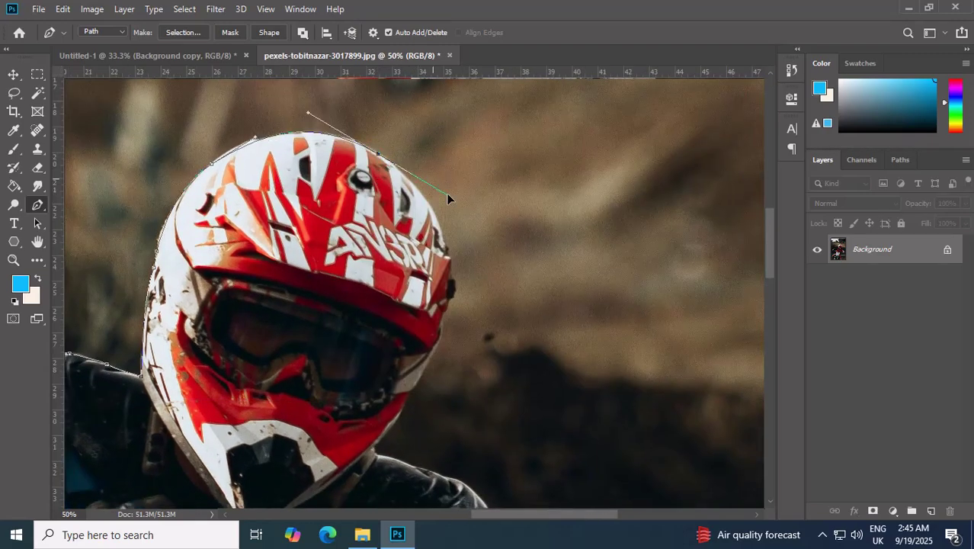
mouse_move(427, 276)
mouse_down()
mouse_move(425, 227)
mouse_move(451, 239)
mouse_move(439, 273)
mouse_up()
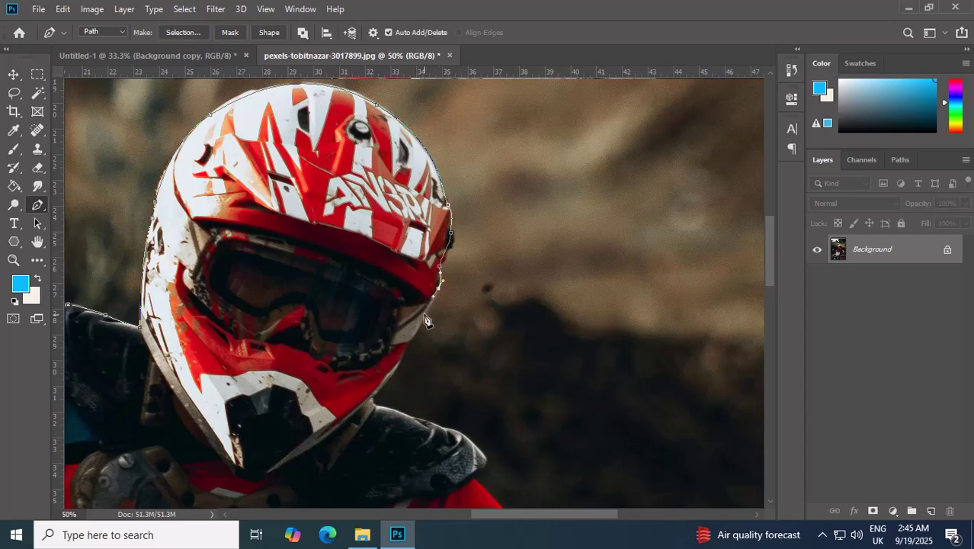
- Extend the path from the helmet's lower side along the top edge of the dark neck guard and shoulder pad
drag(365, 381, 396, 327)
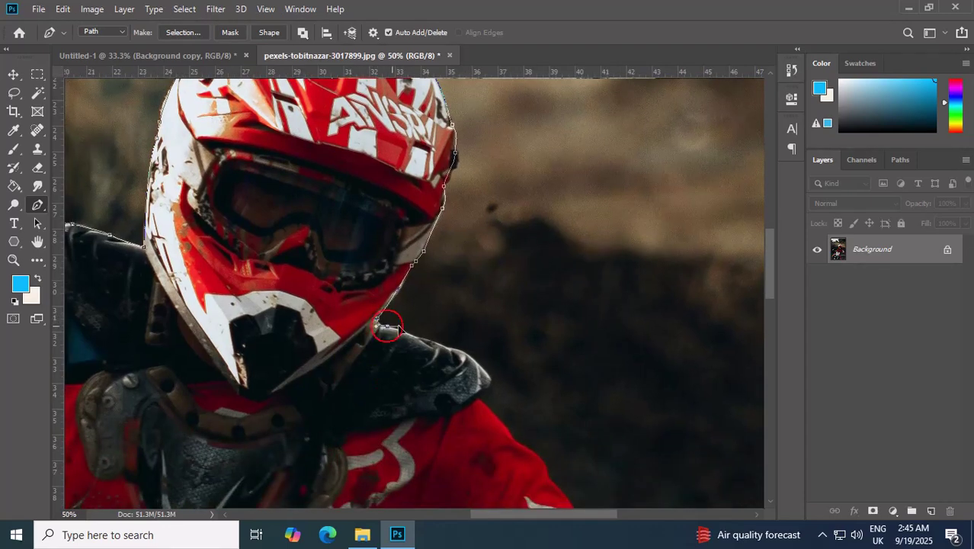
click(427, 338)
click(462, 352)
click(489, 376)
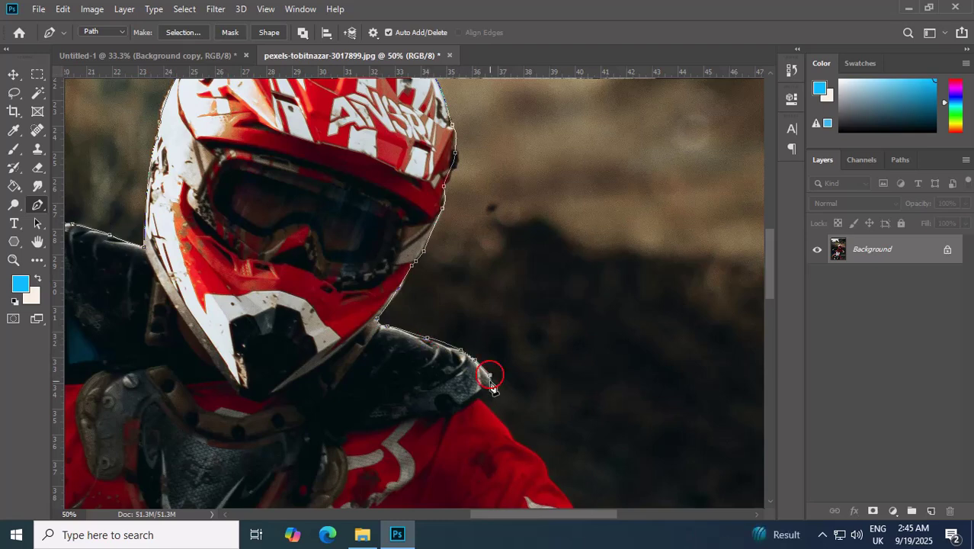
- Trace the path from the shoulder pad down the outer edge of the red sleeve to the elbow
drag(488, 412, 428, 323)
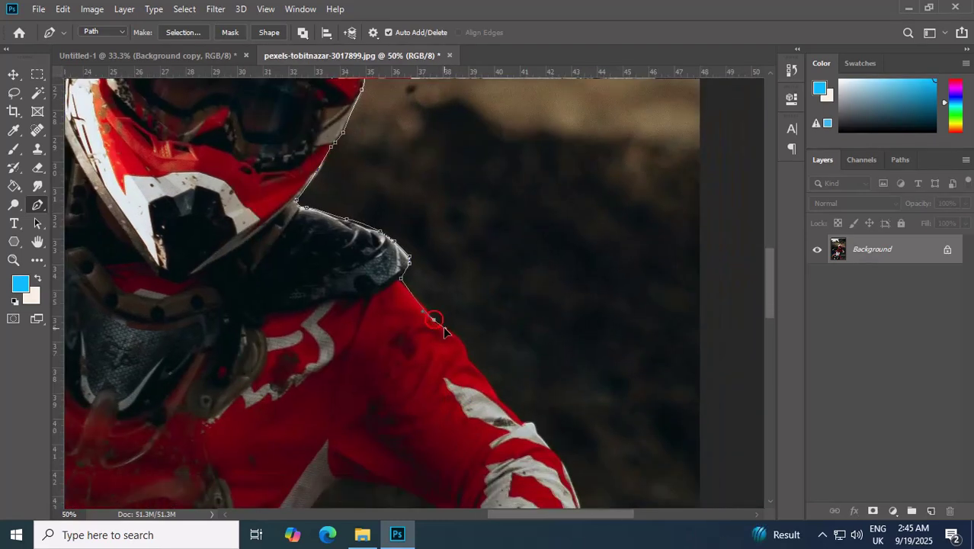
click(487, 377)
click(498, 390)
click(505, 407)
drag(506, 430, 399, 280)
click(426, 274)
click(442, 295)
click(455, 314)
click(459, 325)
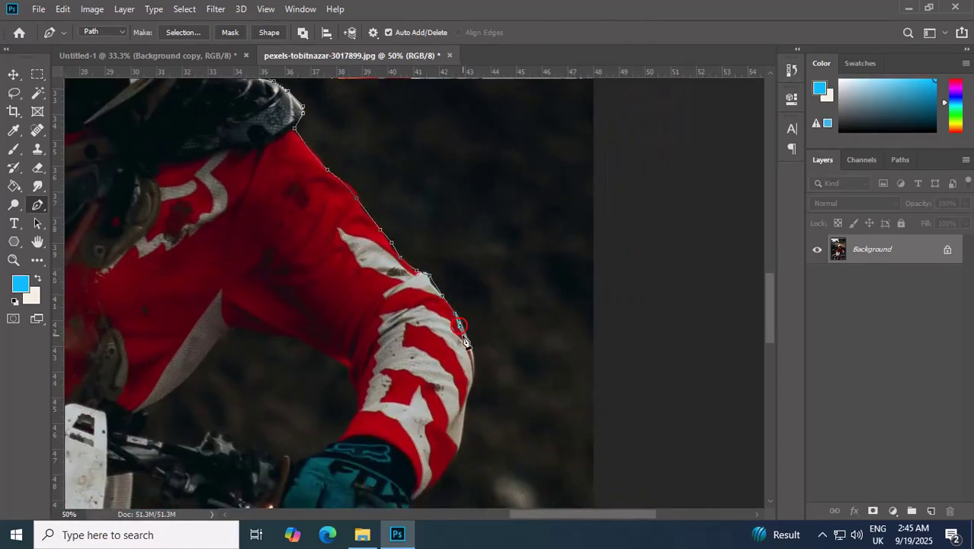
- Continue the path around the elbow and down the red-and-white forearm to the side of the teal glove
click(472, 377)
click(467, 411)
click(461, 448)
drag(461, 457, 511, 328)
click(493, 345)
click(480, 357)
click(468, 369)
click(456, 379)
click(450, 397)
click(444, 416)
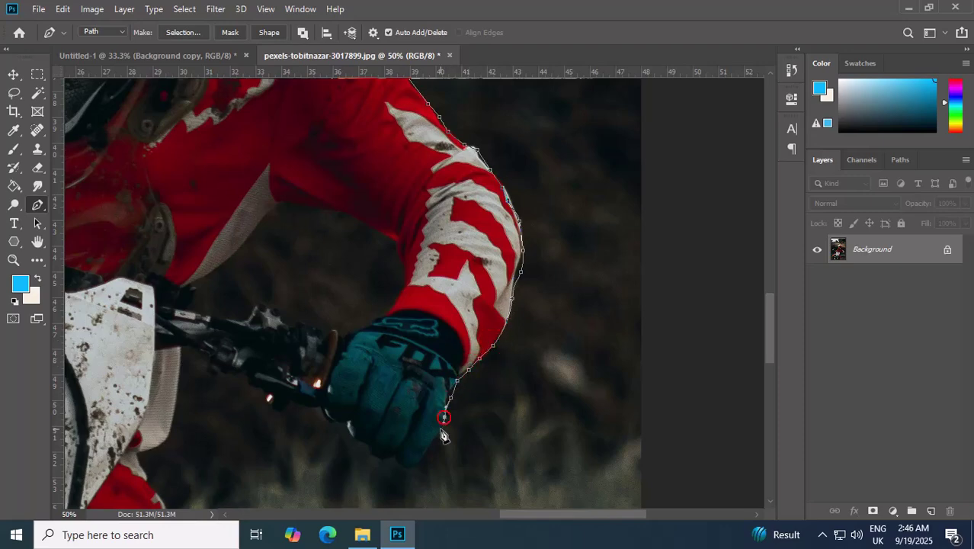
- Trace the path around the underside and fingers of the teal glove up to the handlebar lever
click(438, 431)
click(431, 442)
click(417, 461)
click(393, 458)
click(379, 453)
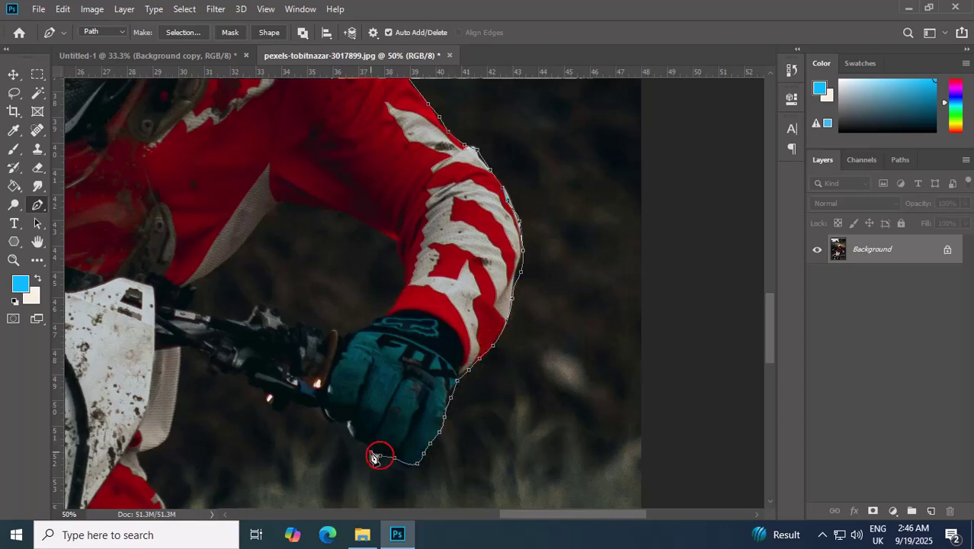
click(369, 449)
click(362, 442)
click(356, 437)
click(351, 428)
click(348, 421)
click(342, 414)
- Trace the path along the underside of the lever and handlebar controls back to the white number plate
click(327, 411)
click(303, 404)
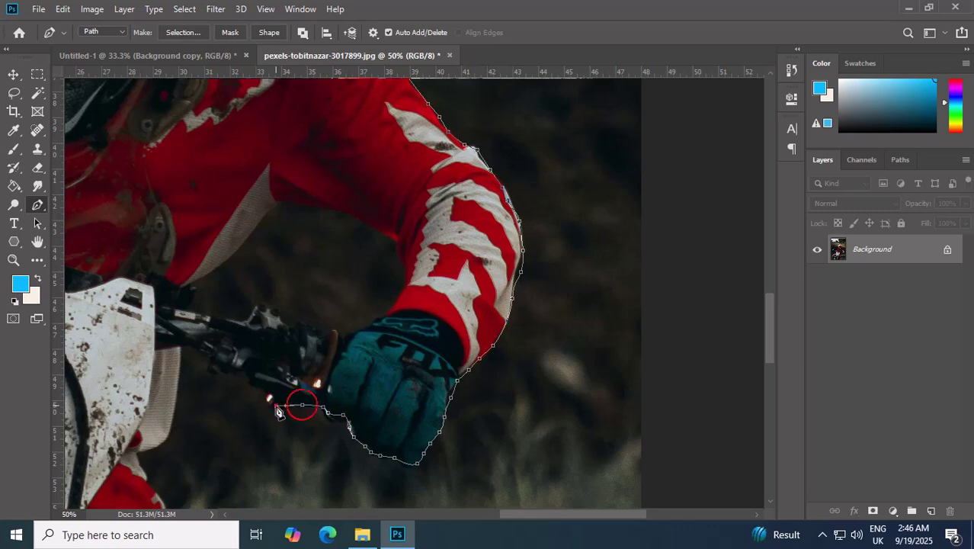
click(276, 405)
click(267, 393)
click(253, 383)
click(238, 372)
click(214, 370)
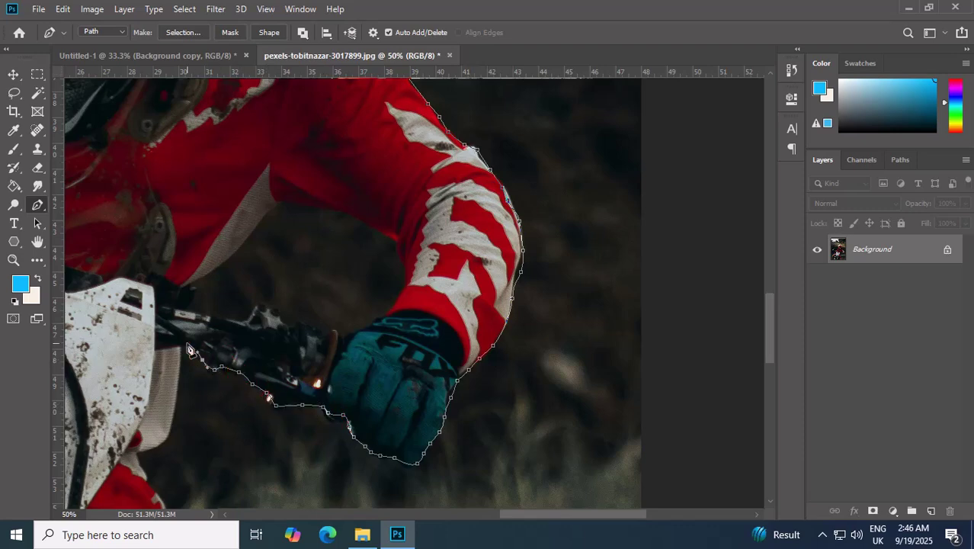
click(191, 350)
- Trace the path down the outer edge of the knee guard and boot to the image's lower border
scroll(421, 333, down, 5)
click(383, 406)
click(379, 427)
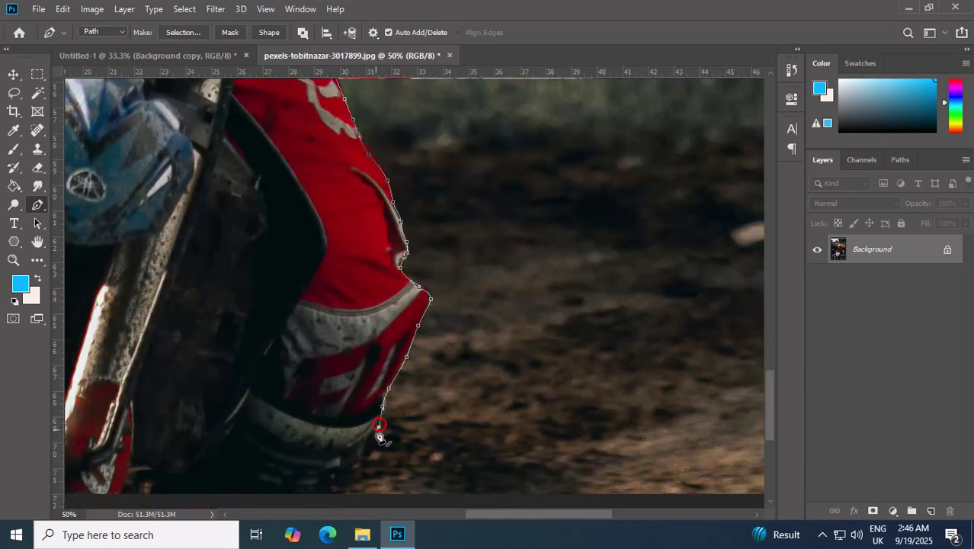
click(371, 441)
click(362, 457)
click(356, 470)
drag(355, 470, 482, 301)
click(463, 348)
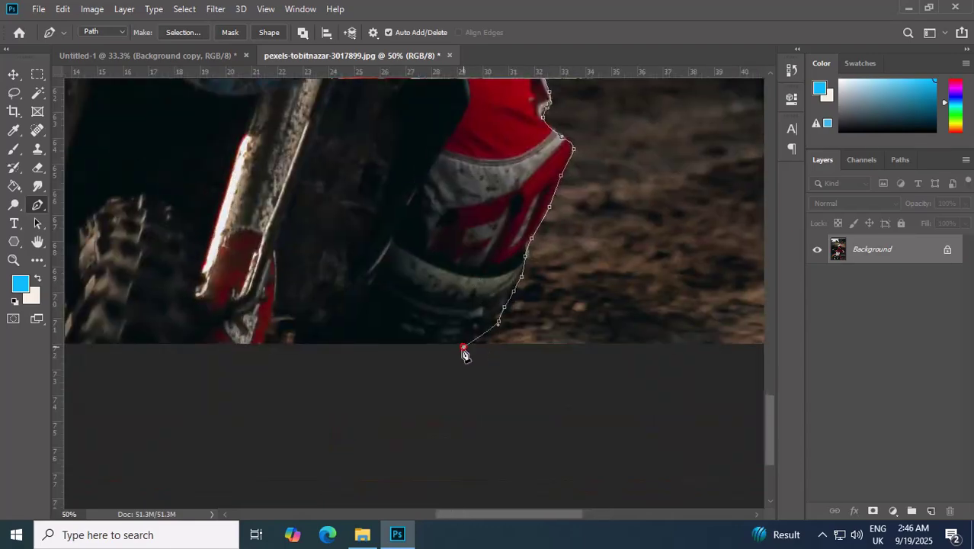
- Close the rider's path along the image's lower border, then convert it to a selection and invert it
key(ctrl+minus)
key(ctrl+minus)
key(ctrl+minus)
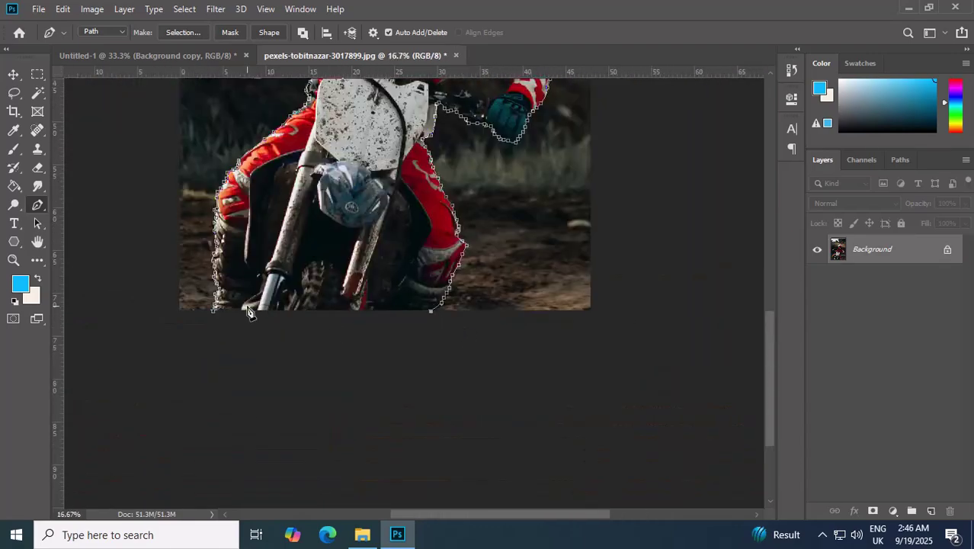
click(216, 316)
key(ctrl+Return)
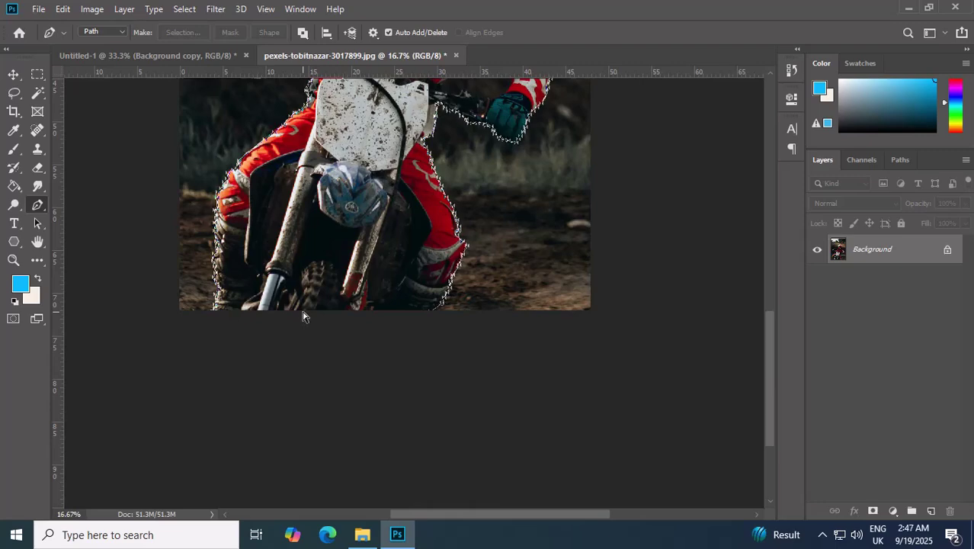
key(ctrl+shift+i)
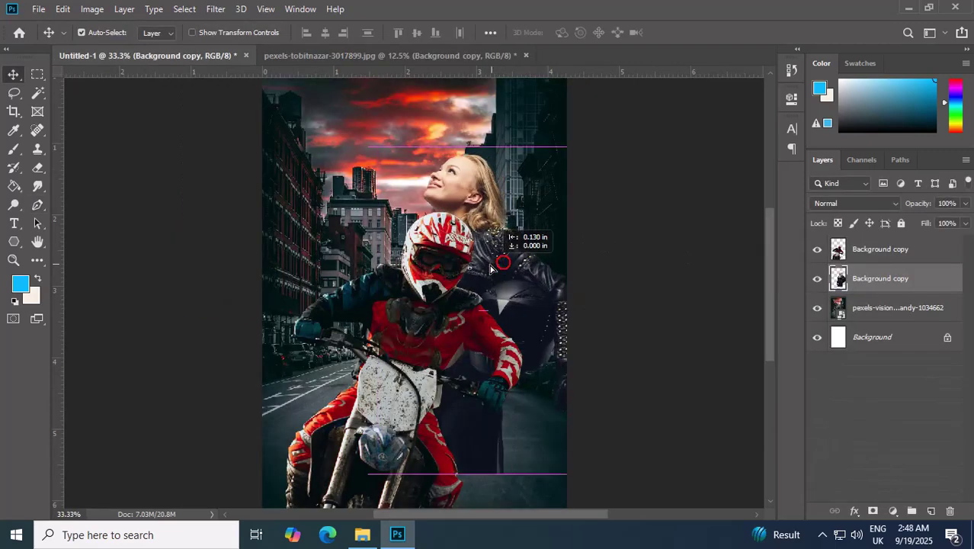
- Move the woman's layer to the left side of the composite and flip it horizontally behind the rider
drag(499, 263, 392, 265)
key(ctrl+t)
right_click(363, 237)
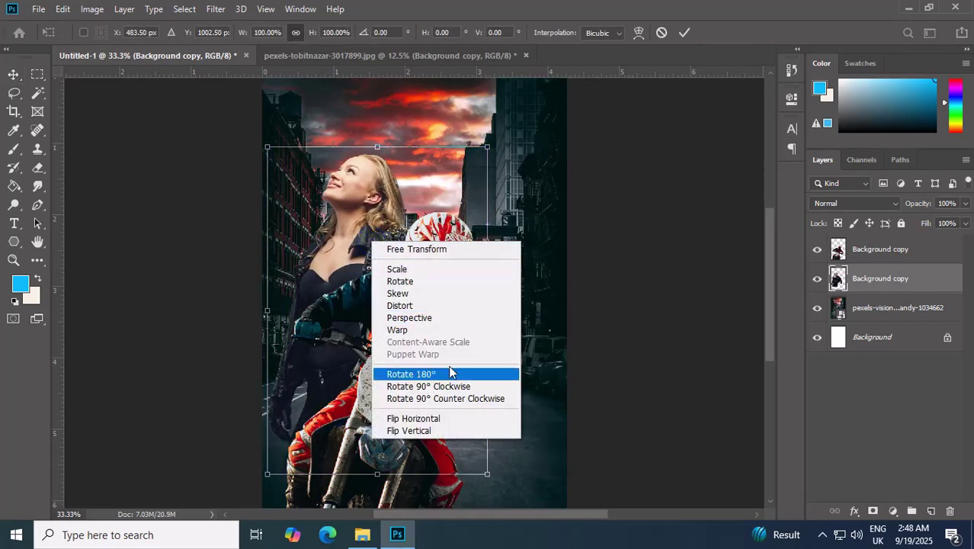
click(453, 416)
mouse_move(364, 241)
mouse_down()
mouse_move(329, 239)
mouse_move(354, 243)
mouse_up()
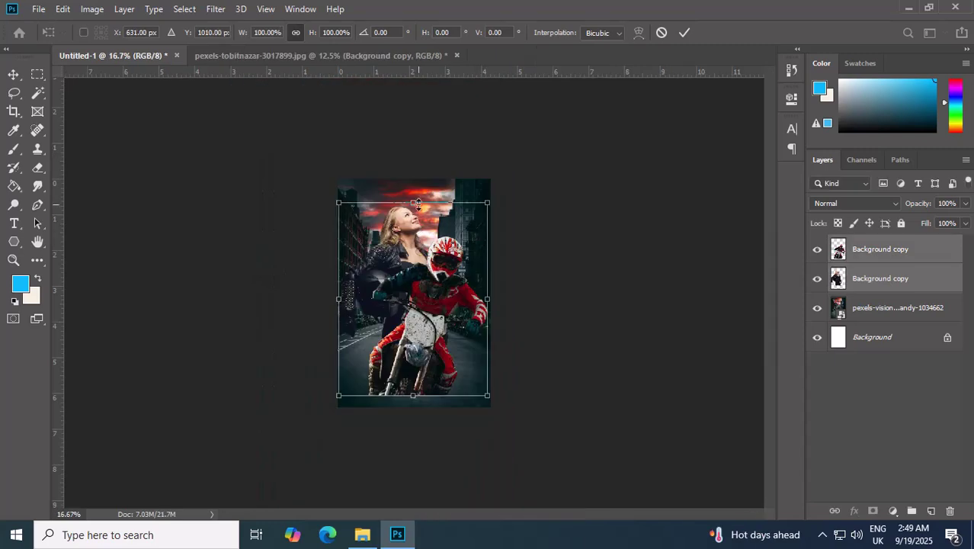
- Scale the woman and rider layers down slightly together and move them up over the street
drag(426, 264, 427, 255)
mouse_move(482, 206)
mouse_down()
mouse_move(463, 212)
mouse_move(479, 203)
mouse_up()
click(684, 32)
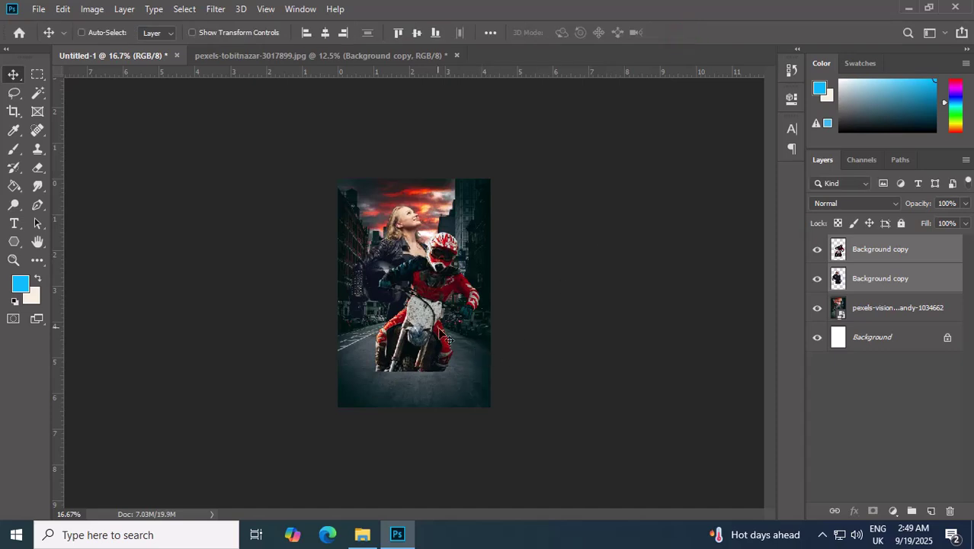
- Select the rider's layer and set the Eraser to a soft round brush
key(ctrl+plus)
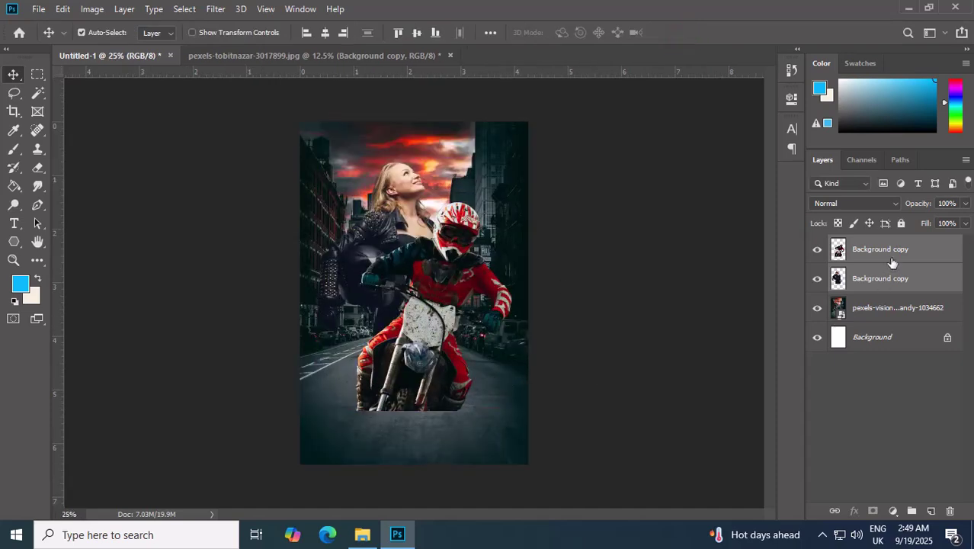
click(892, 262)
click(37, 168)
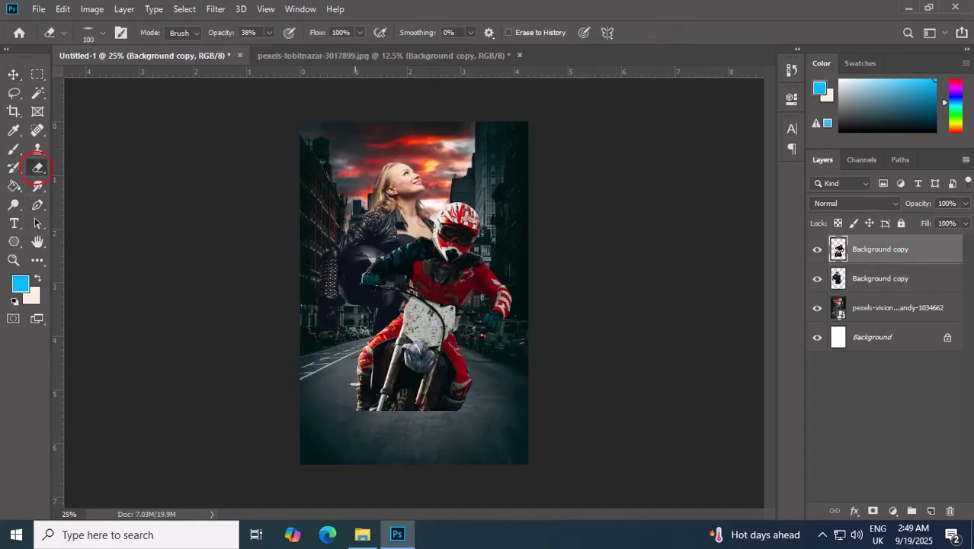
right_click(355, 382)
drag(396, 329, 400, 345)
key(Return)
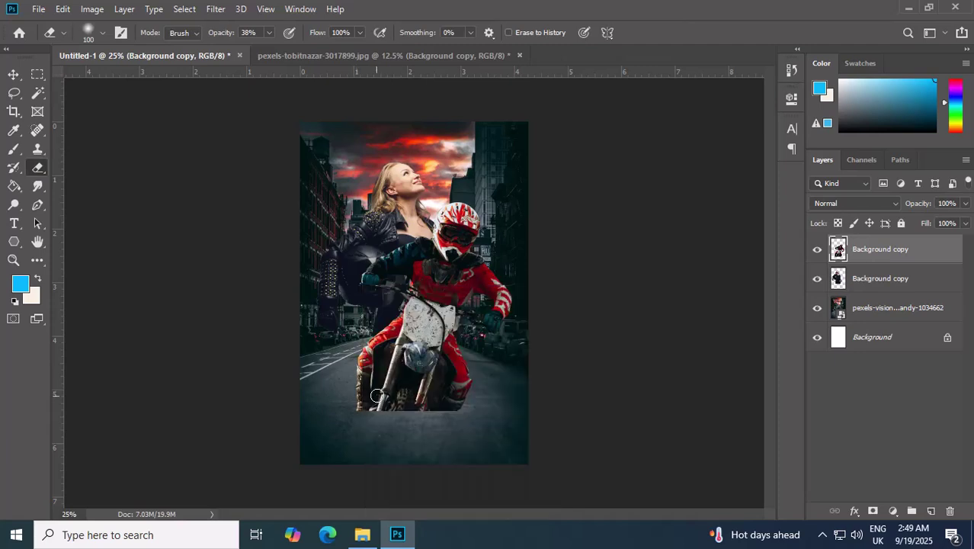
- Fade the motorcycle's lower end into the road with a 400 px Eraser at 43% opacity, and erase the woman's lower part
ctrl+click(406, 426)
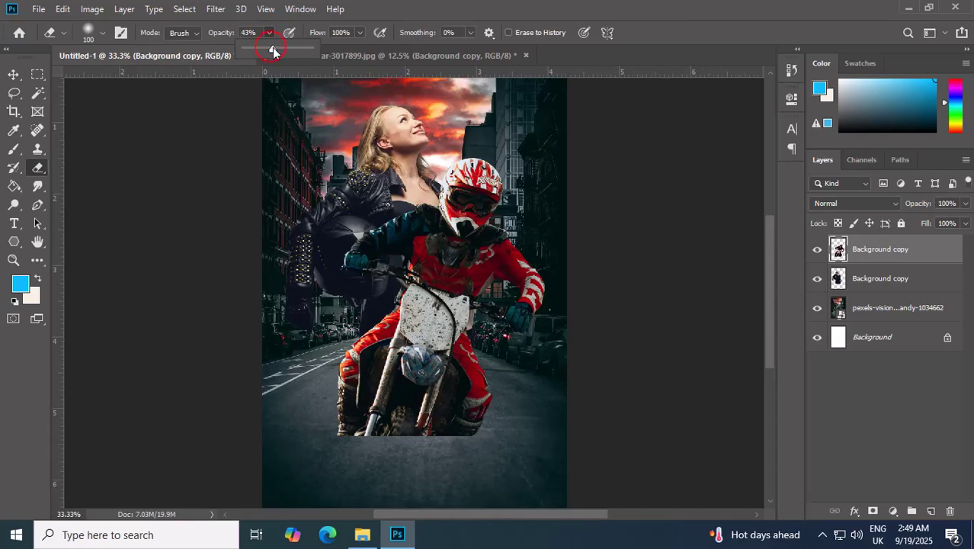
key(bracketright)
key(bracketright)
mouse_move(346, 439)
mouse_down()
mouse_move(422, 441)
mouse_move(389, 465)
mouse_move(494, 413)
mouse_move(461, 435)
mouse_move(353, 462)
mouse_up()
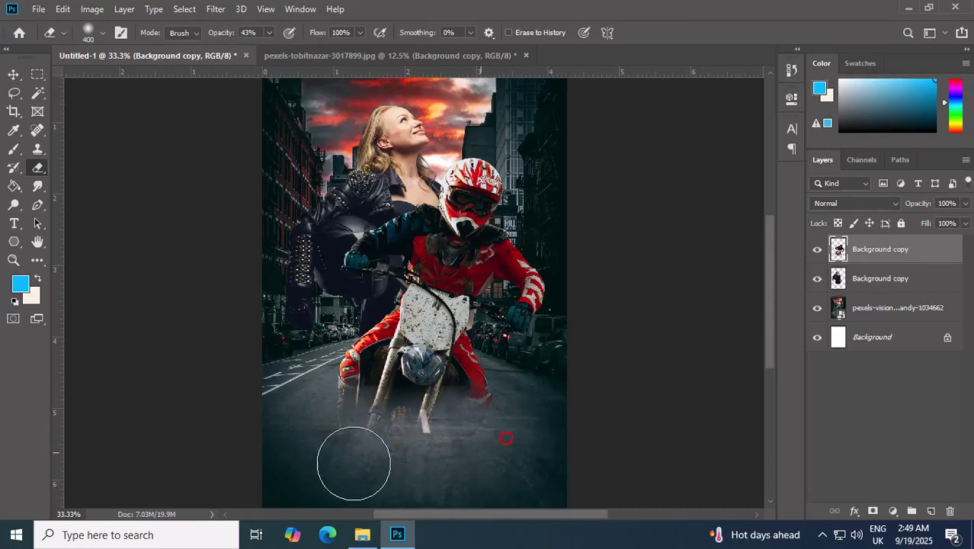
click(893, 273)
mouse_move(403, 396)
mouse_down()
mouse_move(433, 416)
mouse_move(344, 401)
mouse_move(389, 430)
mouse_move(451, 396)
mouse_move(304, 424)
mouse_move(373, 366)
mouse_move(461, 386)
mouse_move(435, 432)
mouse_move(425, 401)
mouse_up()
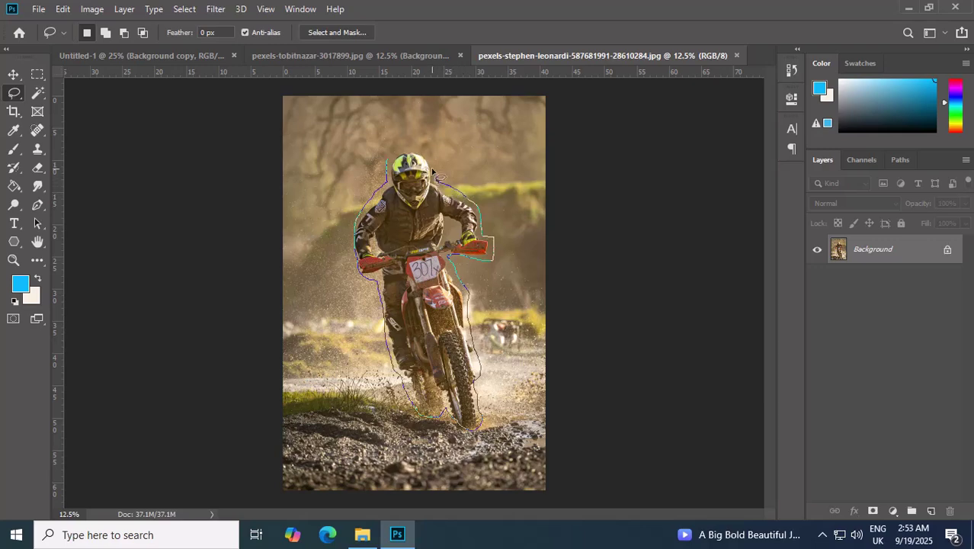
- Lasso loosely around the rider numbered 307 in the muddy-track photo and remove him with a Content-Aware fill
drag(386, 163, 387, 161)
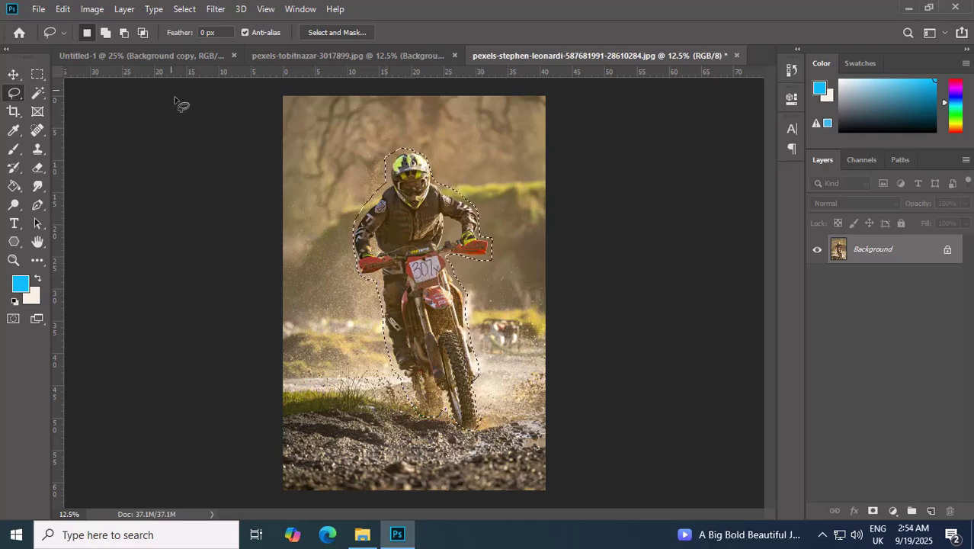
click(61, 8)
click(145, 227)
click(491, 124)
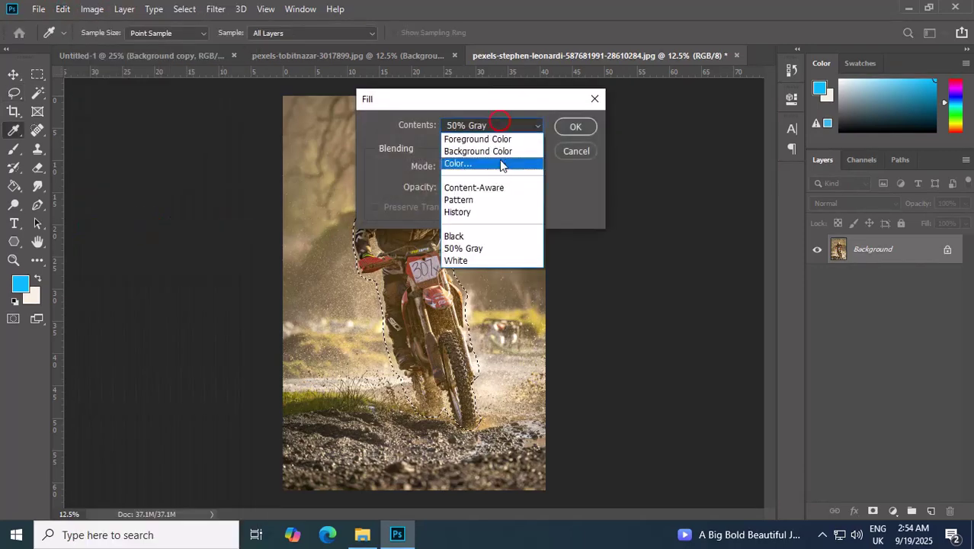
click(500, 186)
click(571, 127)
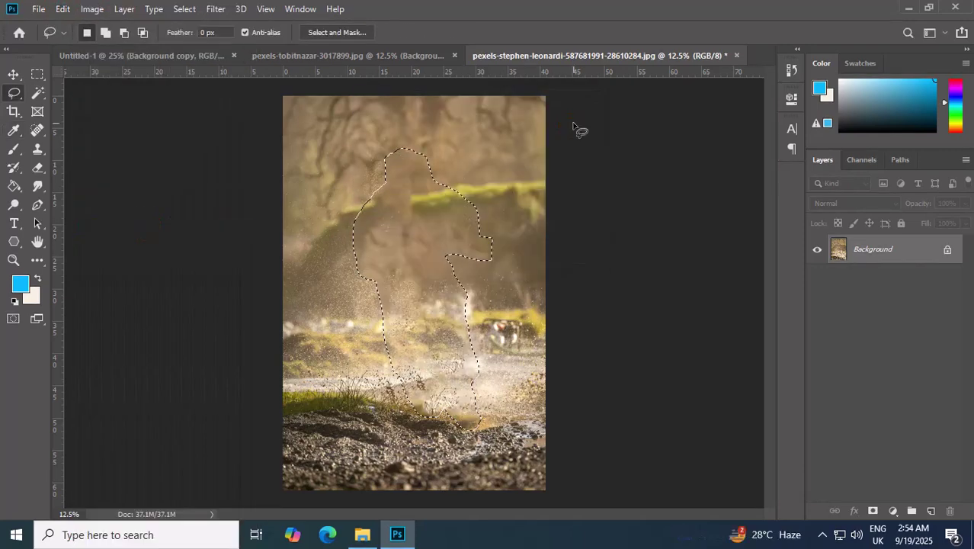
key(ctrl+d)
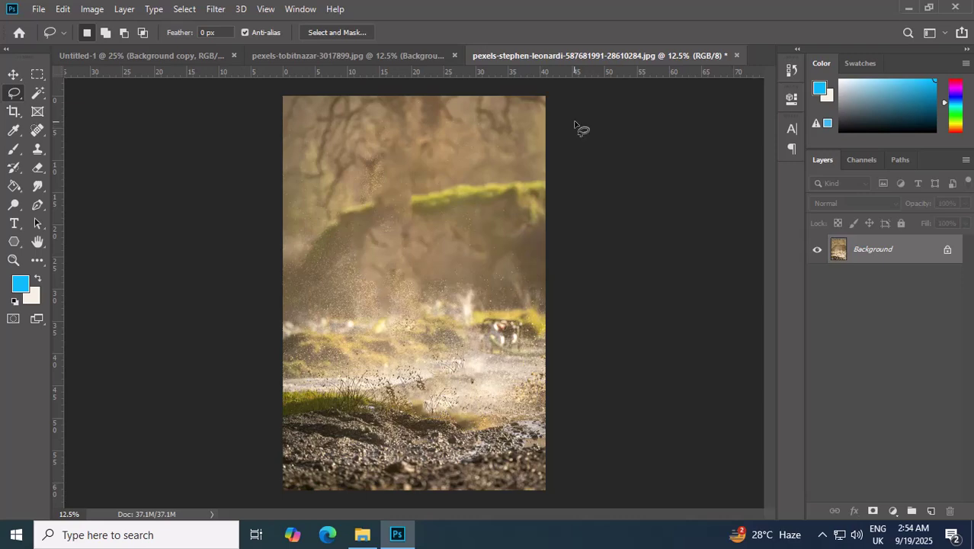
- Bring the retouched muddy-track photo into the 1280 x 1920 composite as a new top layer
click(13, 74)
drag(365, 204, 384, 206)
click(473, 239)
drag(479, 241, 452, 219)
- Scale the muddy-track layer down to 44.76% and position it over the whole canvas
key(ctrl+t)
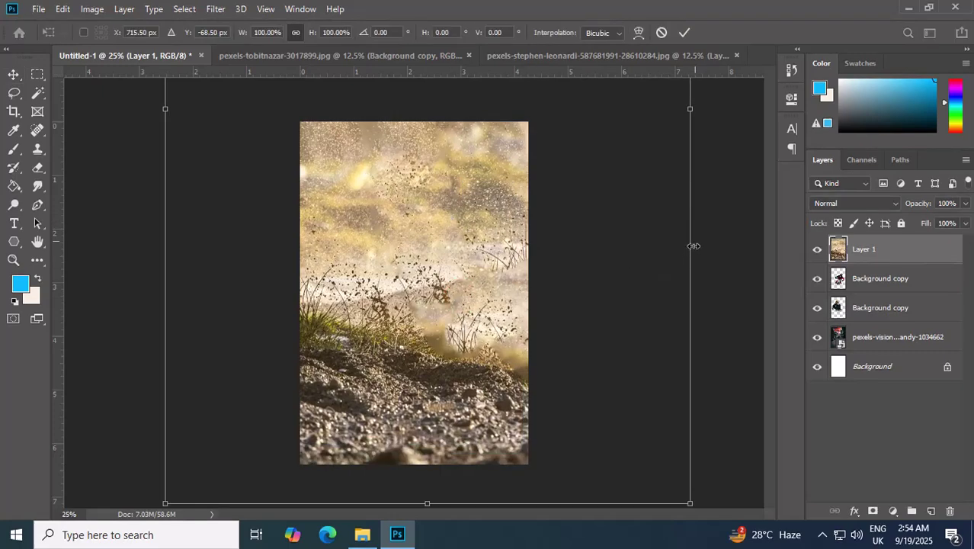
drag(691, 109, 472, 109)
drag(411, 219, 507, 335)
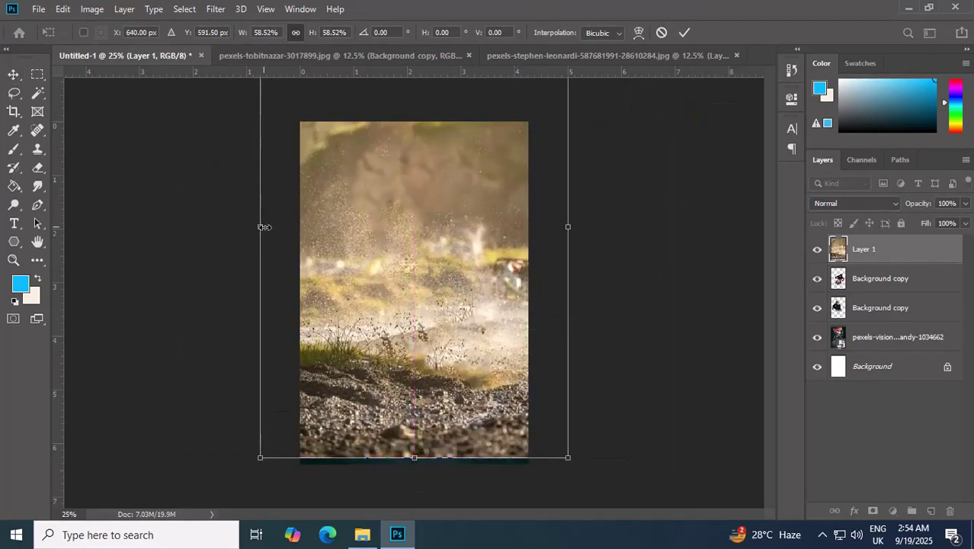
drag(265, 227, 331, 343)
drag(468, 321, 528, 321)
drag(444, 221, 438, 185)
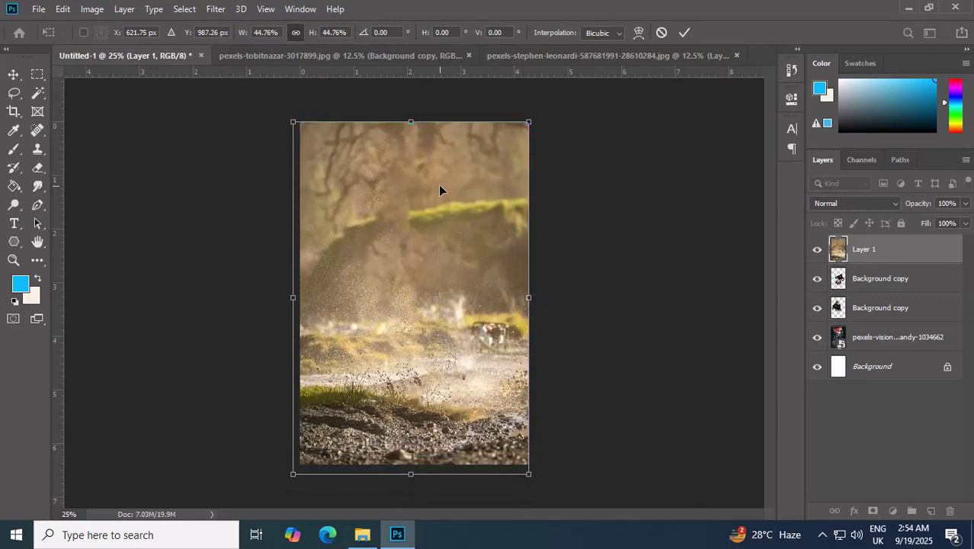
click(685, 33)
- Set the muddy-track layer to Soft Light and erase it over the woman and rider with a 400 px Eraser at 16% opacity
click(854, 203)
click(838, 349)
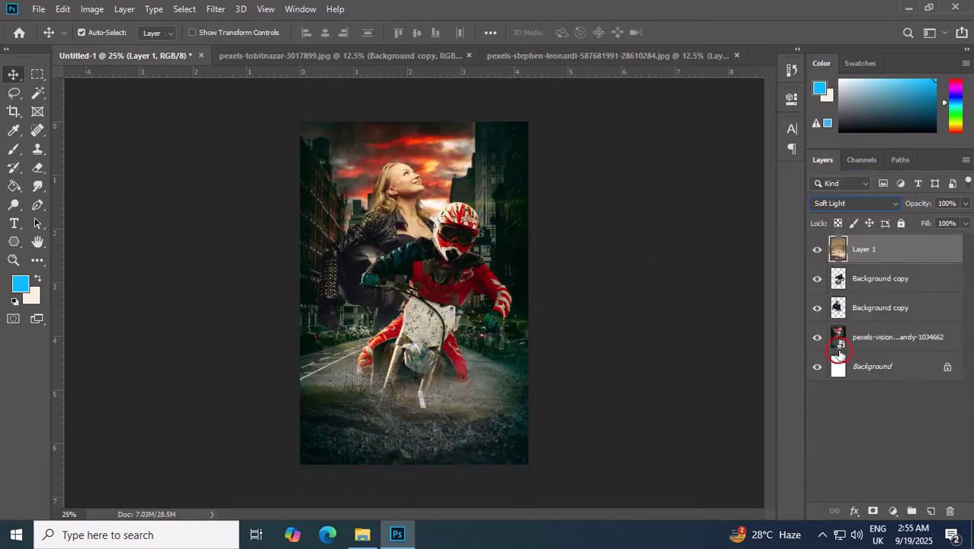
click(38, 167)
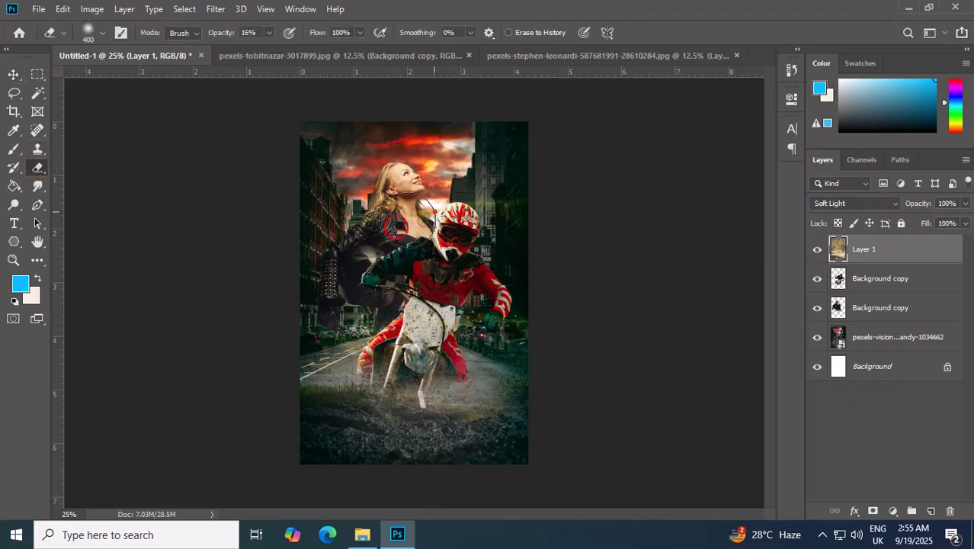
mouse_move(404, 217)
mouse_down()
mouse_move(416, 194)
mouse_move(476, 197)
mouse_move(434, 253)
mouse_move(376, 248)
mouse_move(349, 270)
mouse_move(374, 287)
mouse_move(365, 274)
mouse_move(479, 281)
mouse_move(460, 261)
mouse_move(435, 279)
mouse_move(416, 354)
mouse_move(443, 314)
mouse_up()
drag(353, 270, 467, 242)
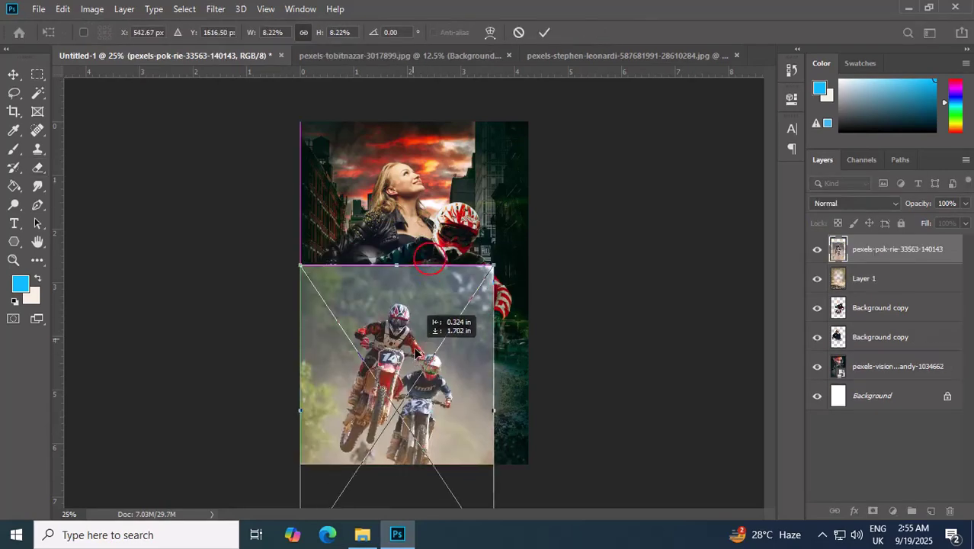
- Scale the placed photo of riders 14 and 24 to 7.43% in the canvas's lower-left corner and set its blending to Linear Light
drag(419, 353, 388, 342)
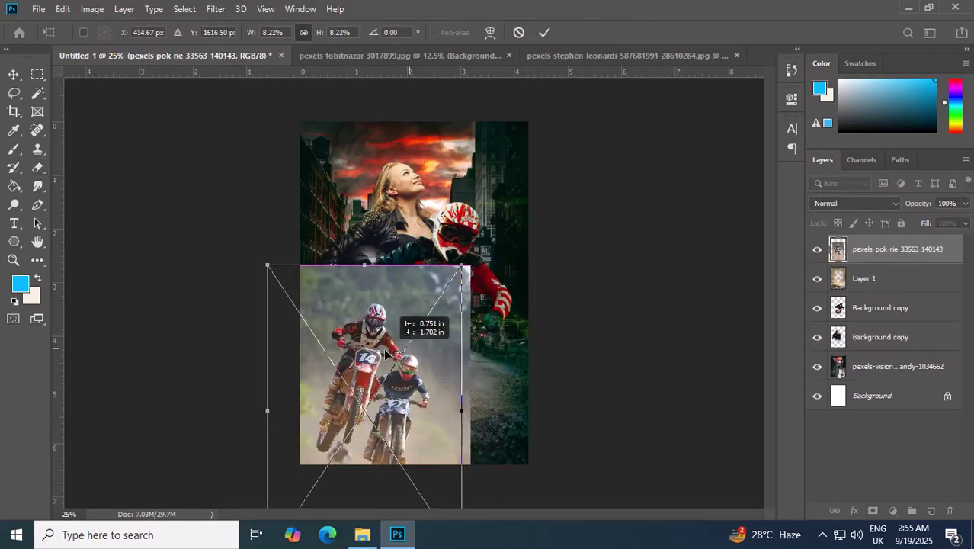
drag(363, 261, 362, 298)
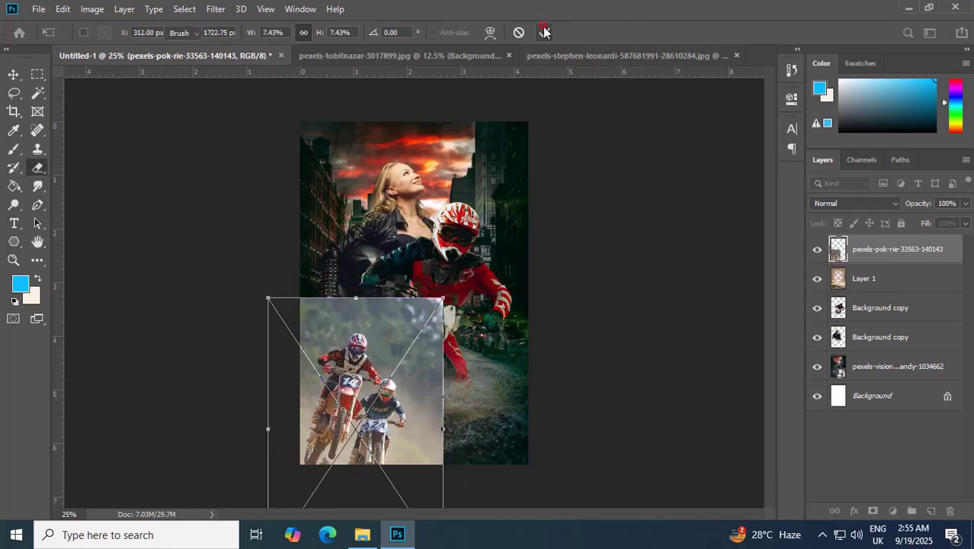
click(544, 32)
click(876, 203)
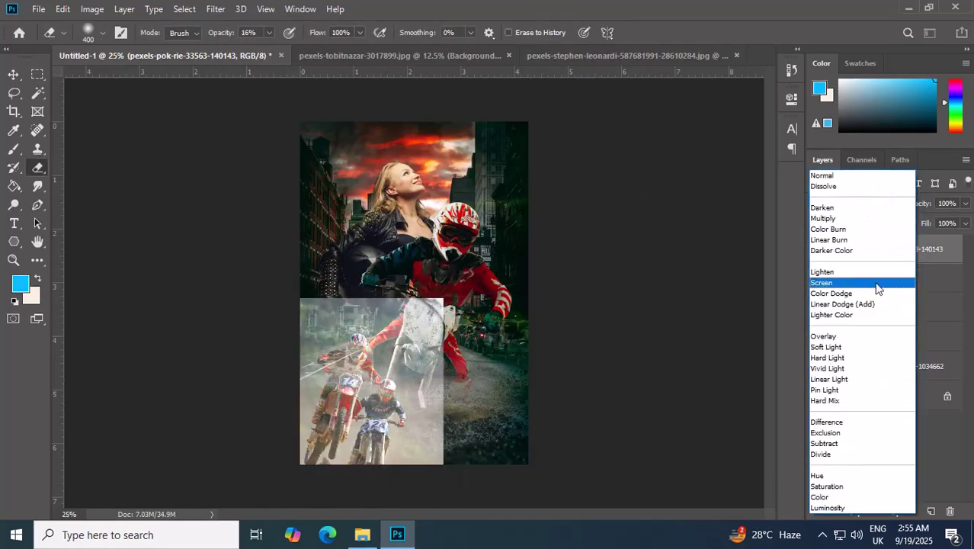
click(873, 379)
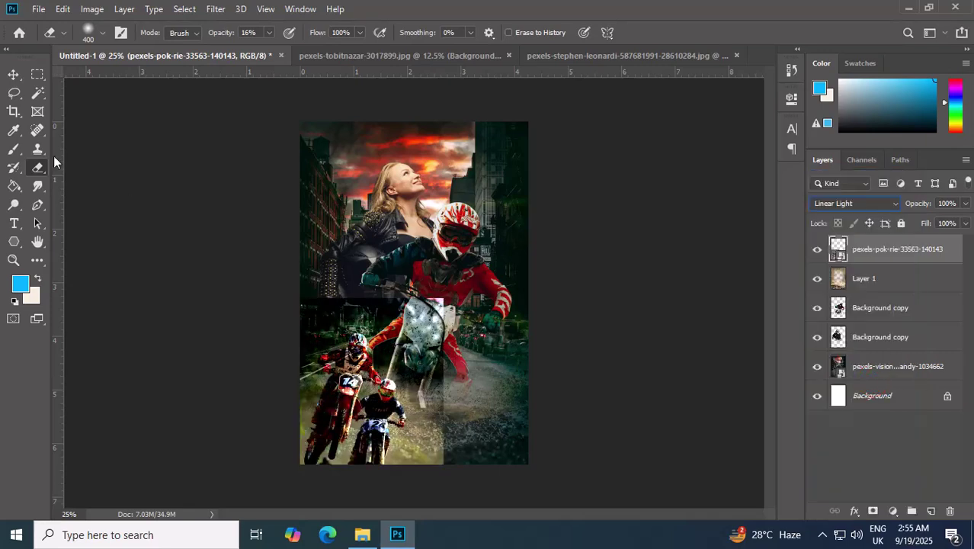
- Shrink the two-rider photo to 6.25% and reposition it in the lower-left corner of the canvas
click(13, 74)
drag(375, 405, 386, 375)
key(ctrl+t)
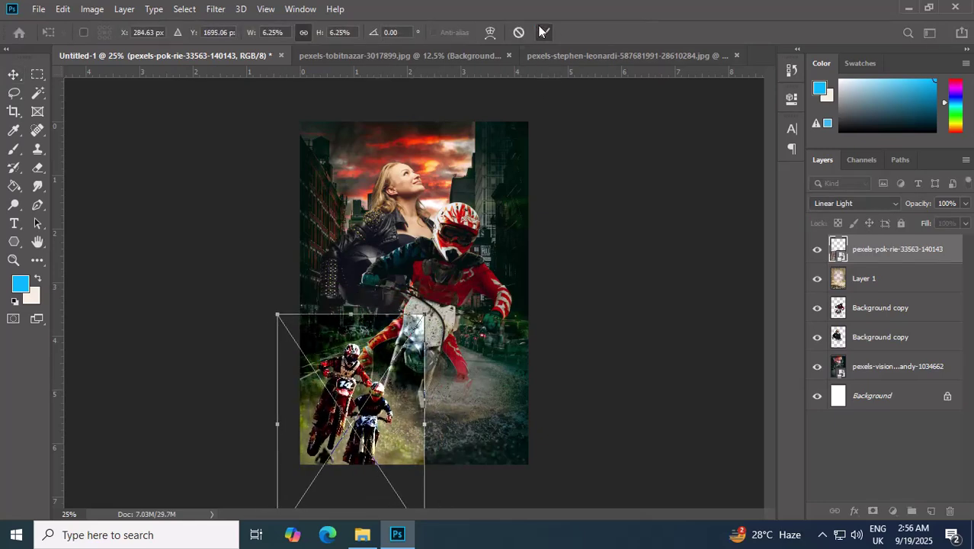
key(Return)
- Rasterize the two-rider photo and erase its hard upper and right edges with the soft Eraser at 16% opacity
click(37, 167)
click(364, 324)
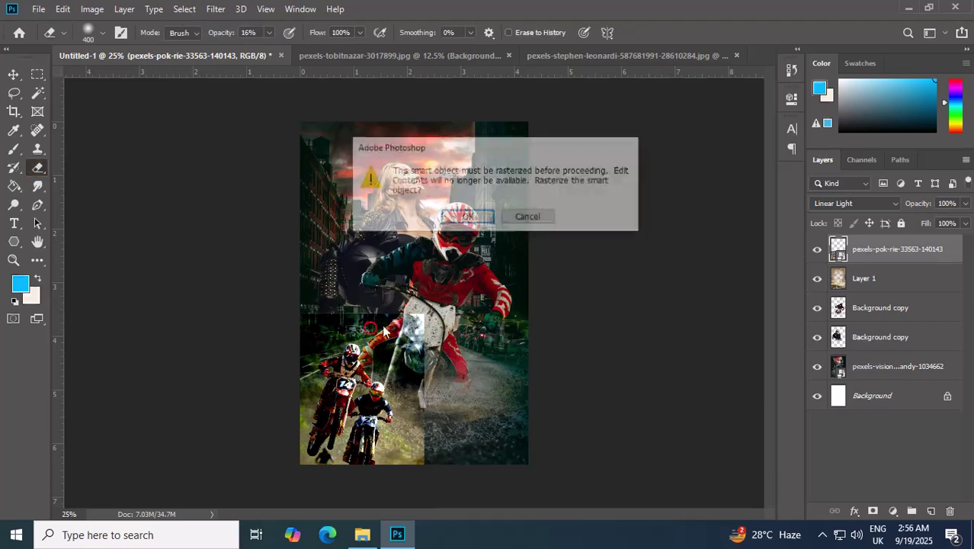
key(Return)
mouse_move(404, 352)
mouse_down()
mouse_move(431, 380)
mouse_move(429, 409)
mouse_move(396, 458)
mouse_move(413, 421)
mouse_move(411, 373)
mouse_move(387, 311)
mouse_move(352, 298)
mouse_move(341, 316)
mouse_move(410, 308)
mouse_move(313, 316)
mouse_move(413, 322)
mouse_move(436, 359)
mouse_move(418, 349)
mouse_move(437, 410)
mouse_move(435, 449)
mouse_move(426, 462)
mouse_move(407, 462)
mouse_move(419, 465)
mouse_move(403, 485)
mouse_move(298, 373)
mouse_move(274, 377)
mouse_move(263, 453)
mouse_move(300, 367)
mouse_move(265, 439)
mouse_move(320, 475)
mouse_move(354, 482)
mouse_move(416, 413)
mouse_up()
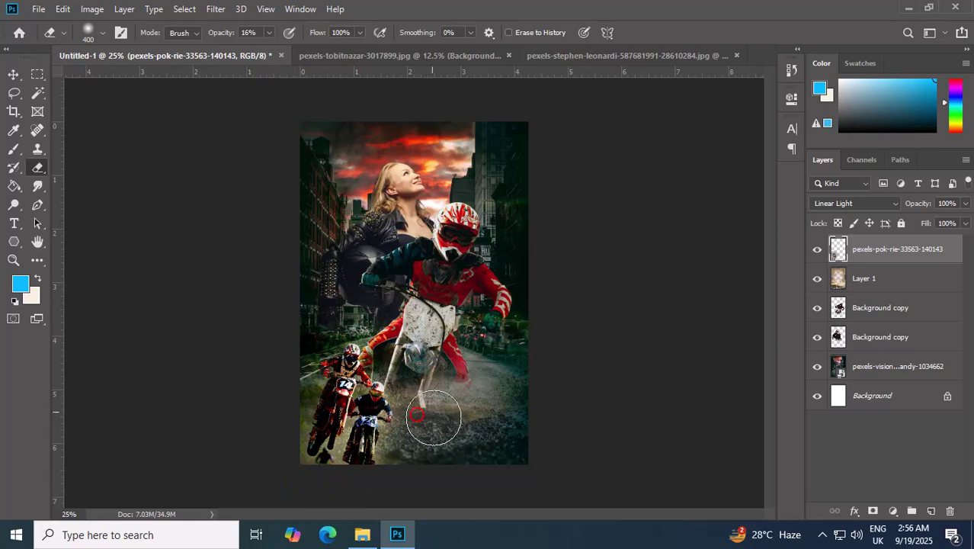
- Try a horizontally flipped duplicate of the two-rider layer at the lower right of the canvas, and delete it
click(14, 74)
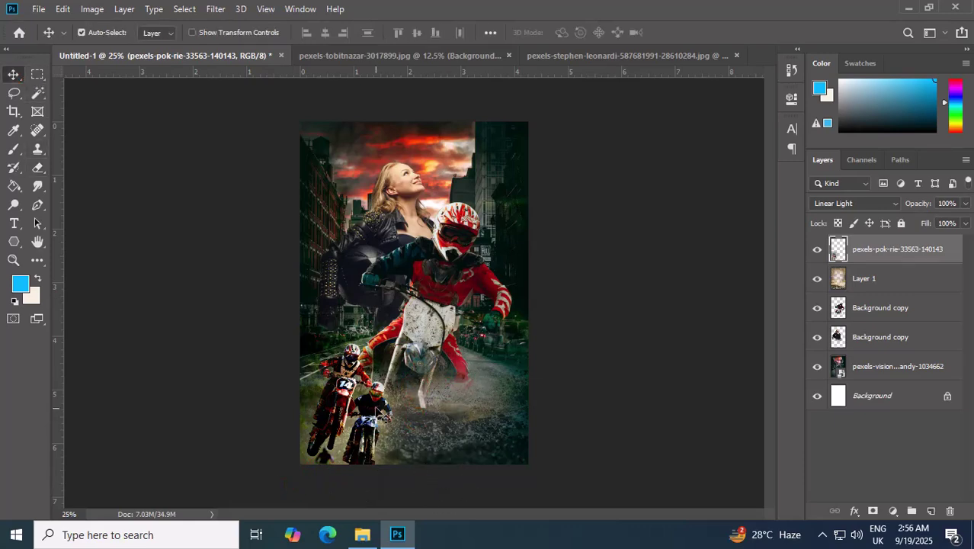
drag(346, 395, 495, 389)
key(ctrl+t)
right_click(484, 388)
click(533, 368)
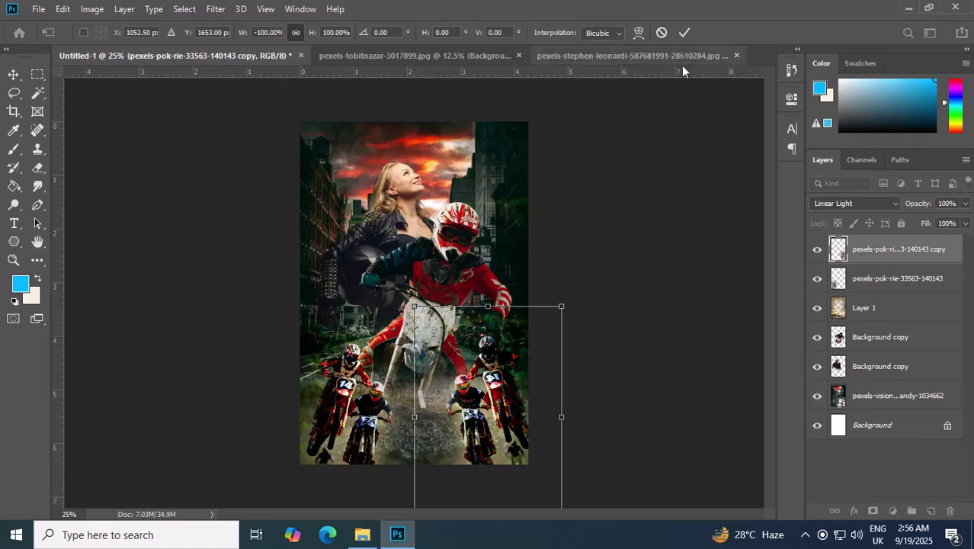
click(684, 32)
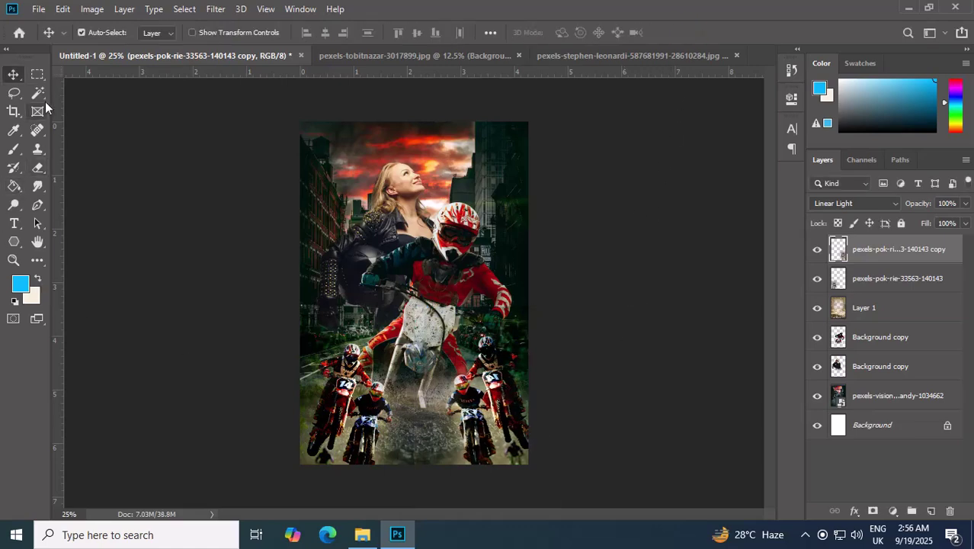
key(Delete)
- Move the two-rider layer down slightly and clean up its upper edge with a 125 px Eraser at 16% opacity
drag(339, 407, 343, 425)
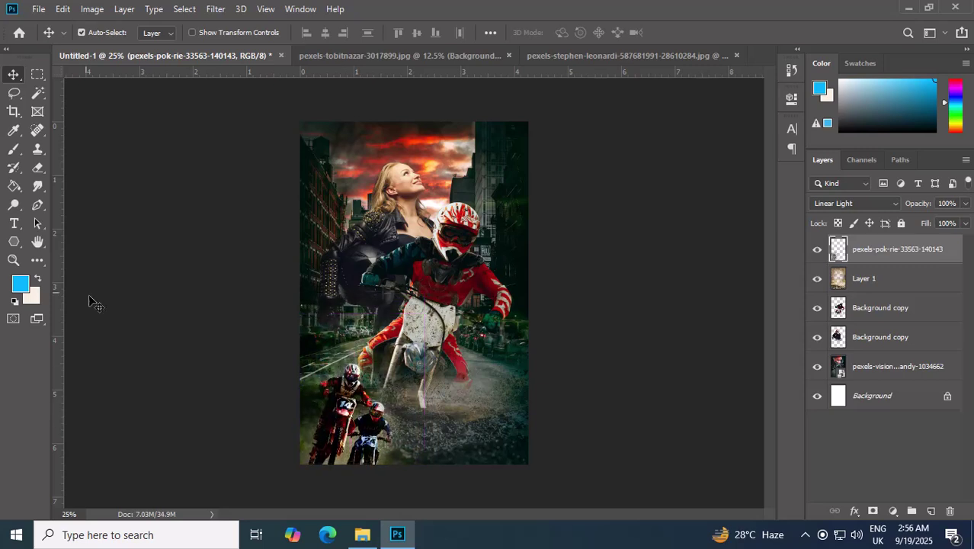
click(38, 167)
drag(313, 340, 345, 345)
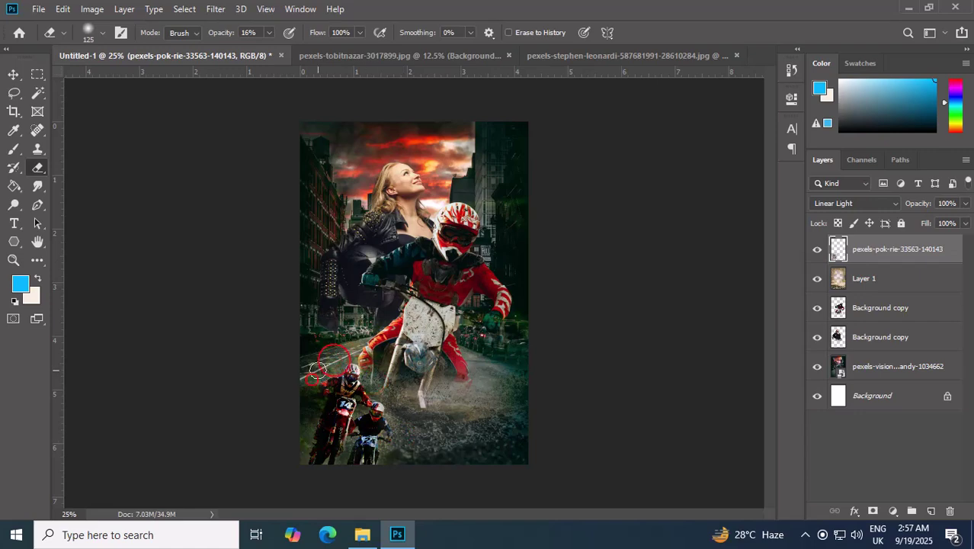
- Place the dusty riders photo ending in 28610280 at 3.88% in the canvas's lower-right corner and set its blending to Overlay
ctrl+click(410, 423)
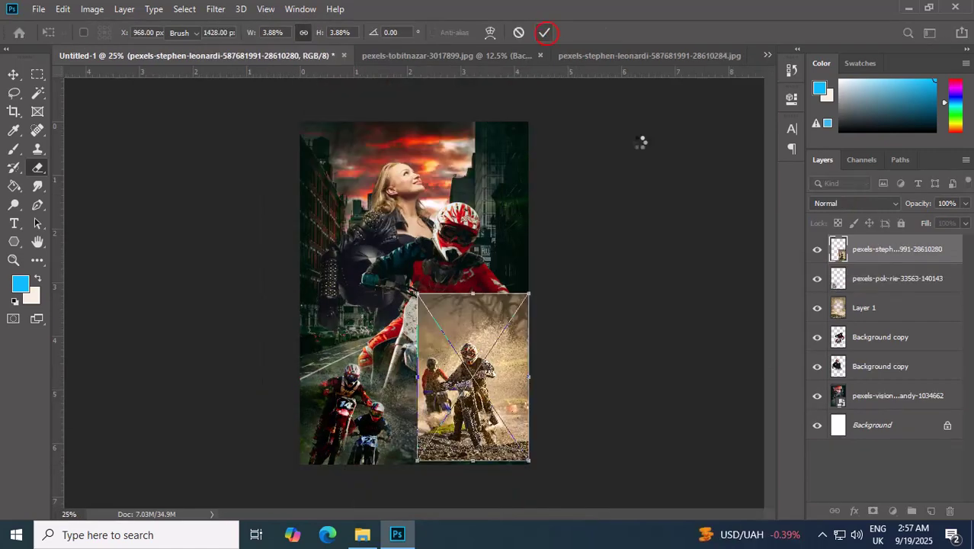
key(Return)
click(865, 203)
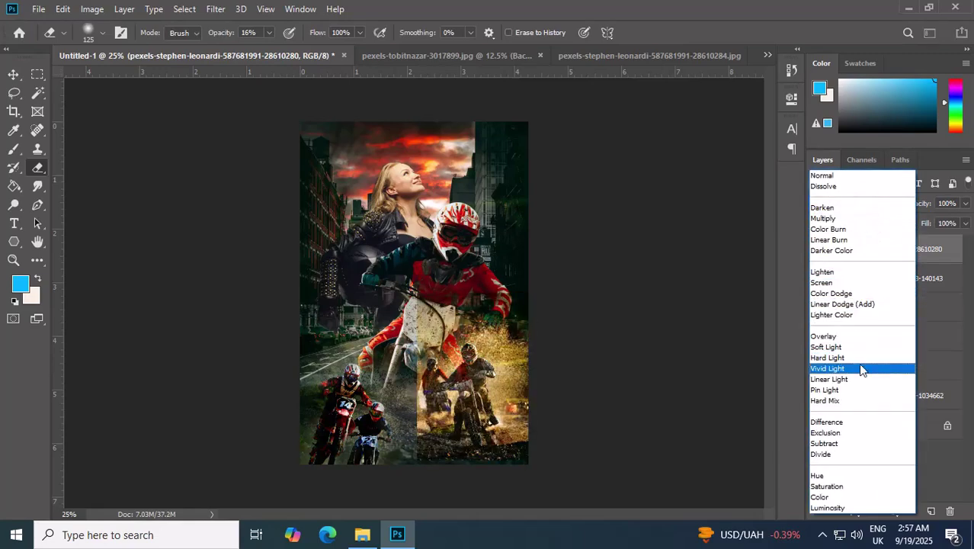
click(829, 336)
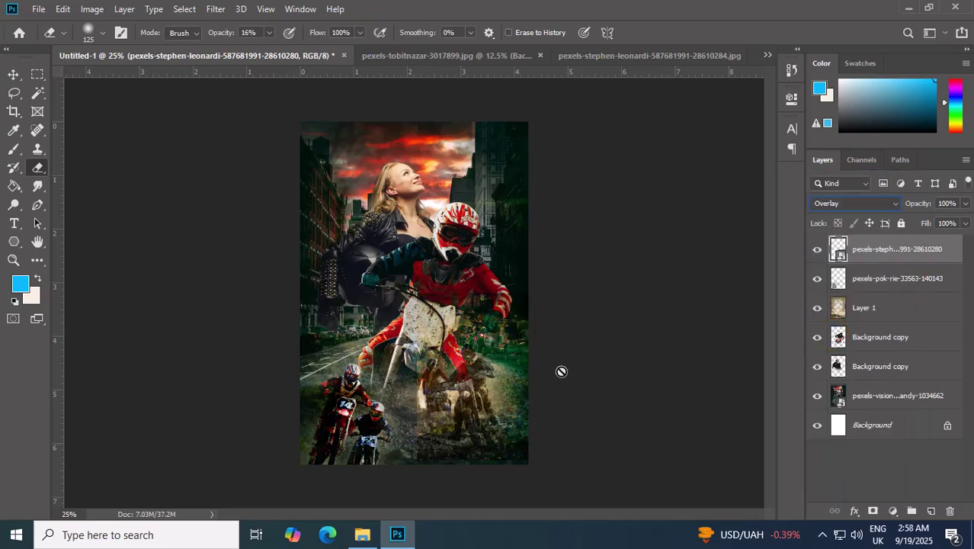
- Move the dusty riders photo slightly down and to the right, then try other blend modes and choose Overlay again
click(13, 75)
scroll(497, 396, up, 1)
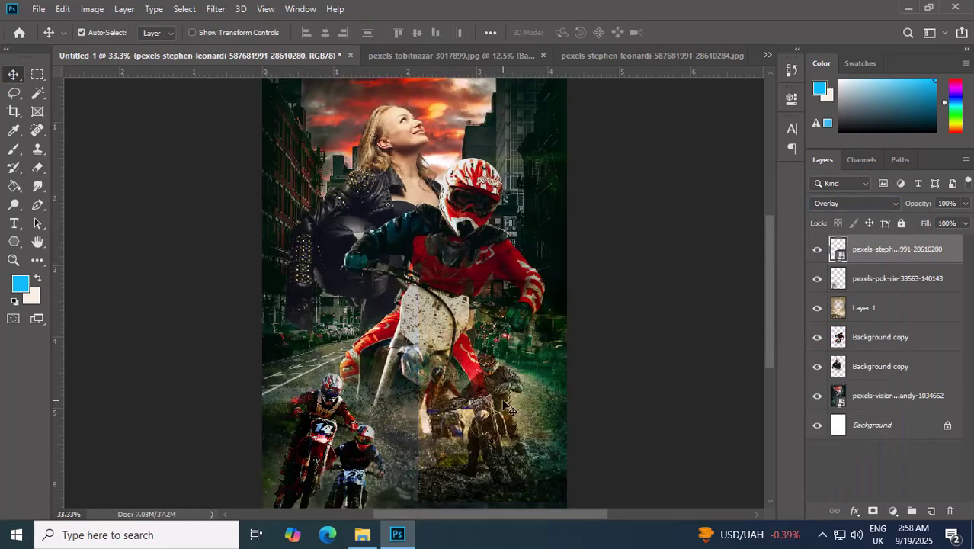
drag(500, 399, 509, 415)
click(855, 203)
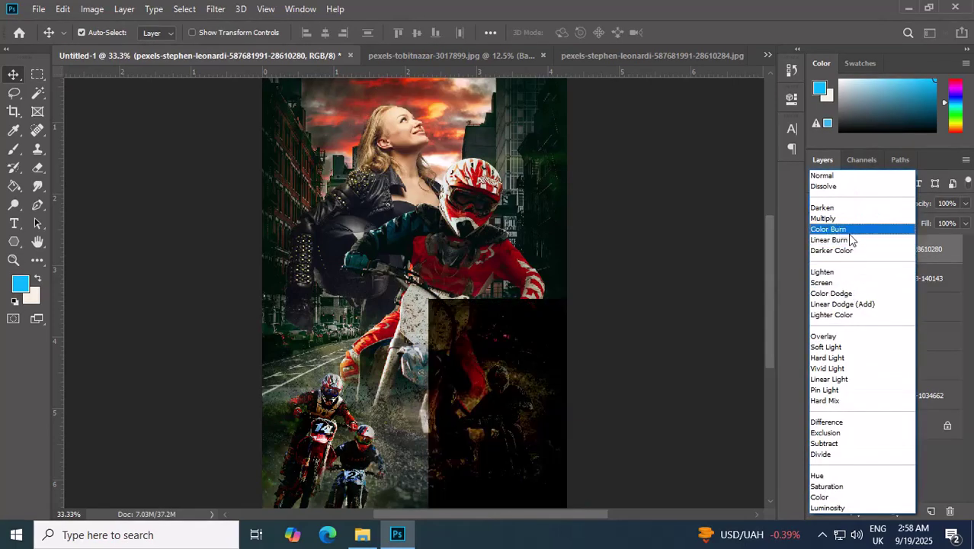
click(831, 336)
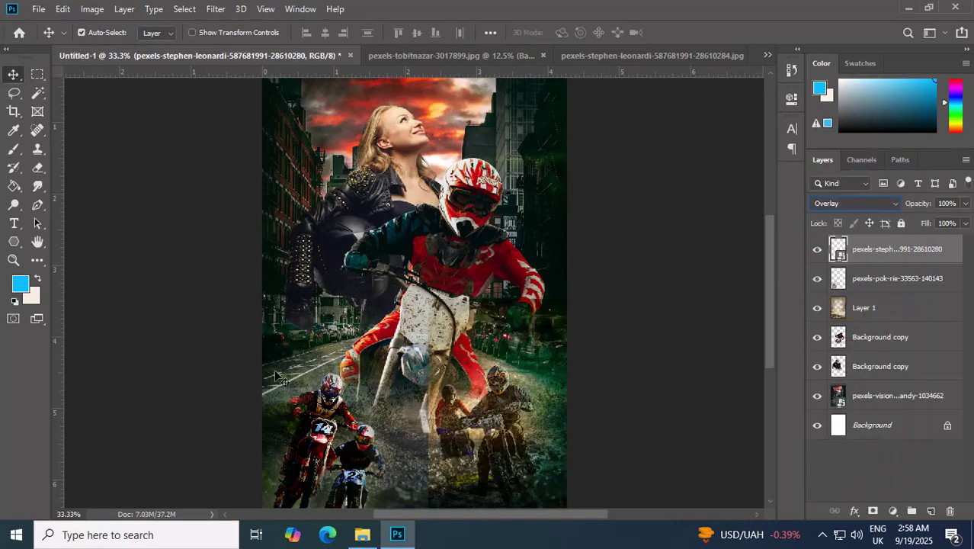
- Rasterize the dusty riders photo for erasing and enlarge the Eraser to 500 px
click(38, 169)
click(452, 315)
key(Return)
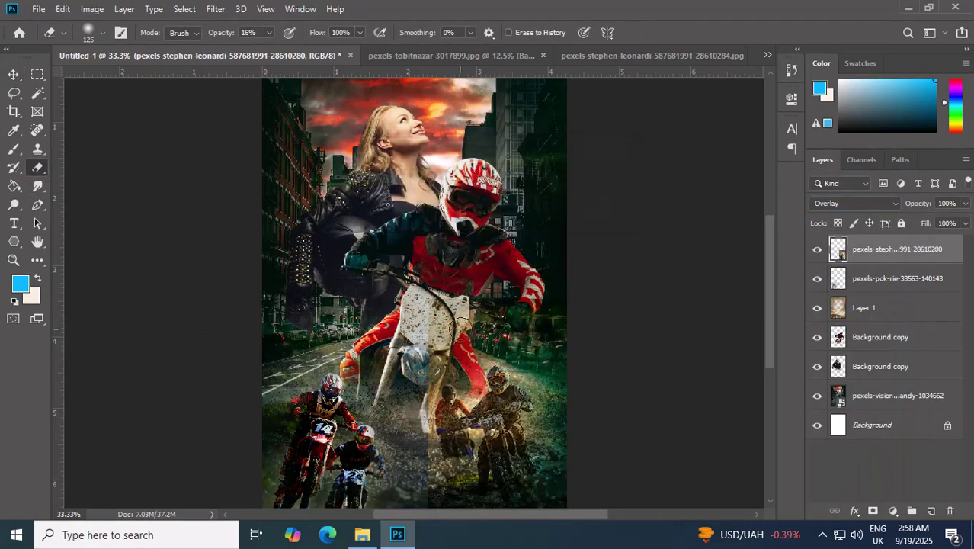
key(bracketright)
key(bracketright)
key(bracketright)
key(bracketright)
key(bracketright)
key(bracketright)
key(bracketright)
key(bracketright)
key(bracketleft)
key(bracketleft)
- Fade the dusty riders layer's upper and left edges over the main motorcycle with the Eraser at 16% opacity
click(457, 331)
click(423, 336)
click(414, 357)
click(406, 367)
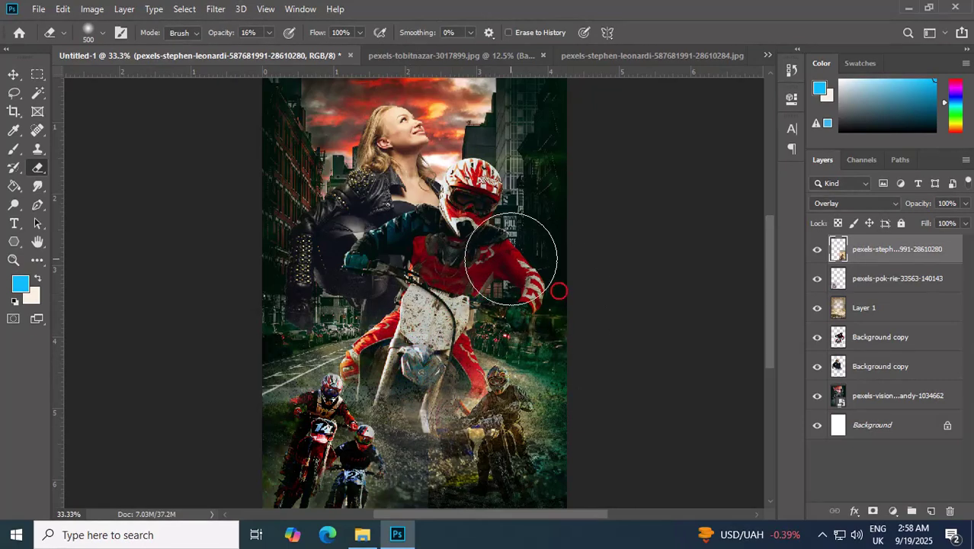
- Raise the Eraser opacity to 30% and fade the dusty riders layer's remaining upper and right edges into the street
click(269, 32)
drag(265, 52, 278, 52)
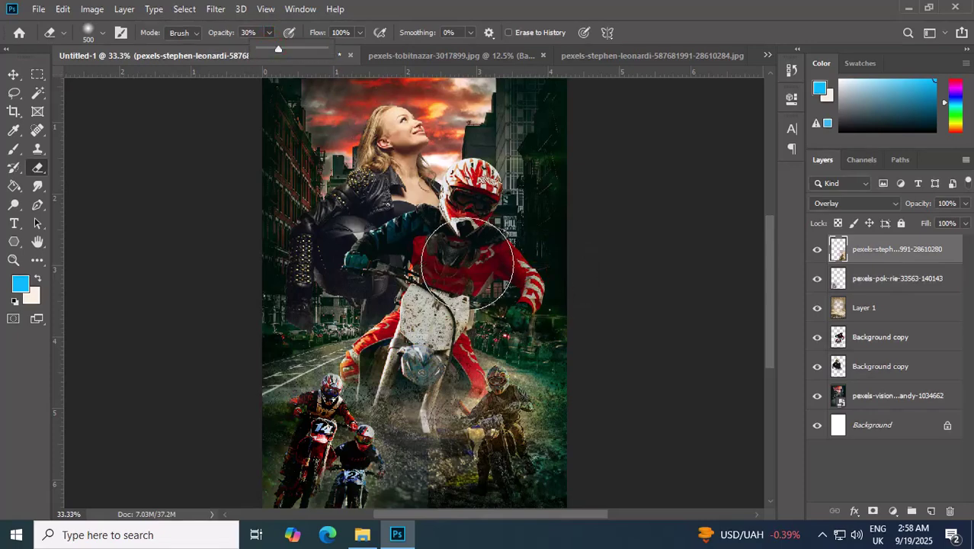
click(433, 290)
click(544, 316)
click(550, 283)
click(577, 360)
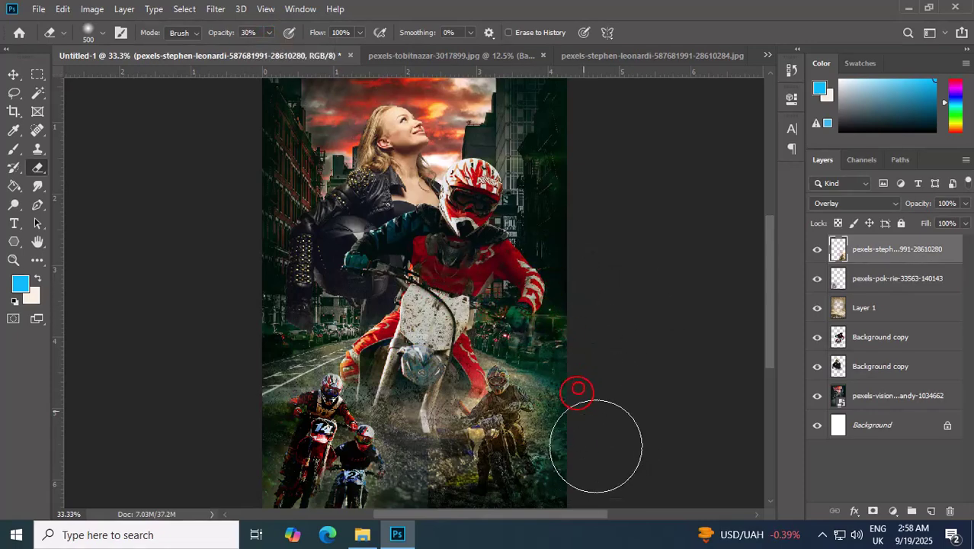
drag(547, 380, 537, 265)
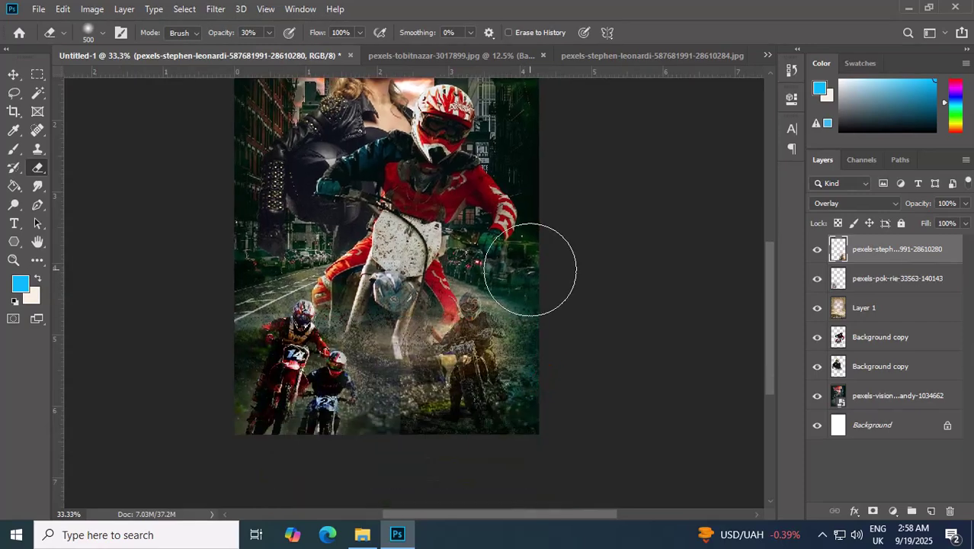
click(554, 337)
click(530, 231)
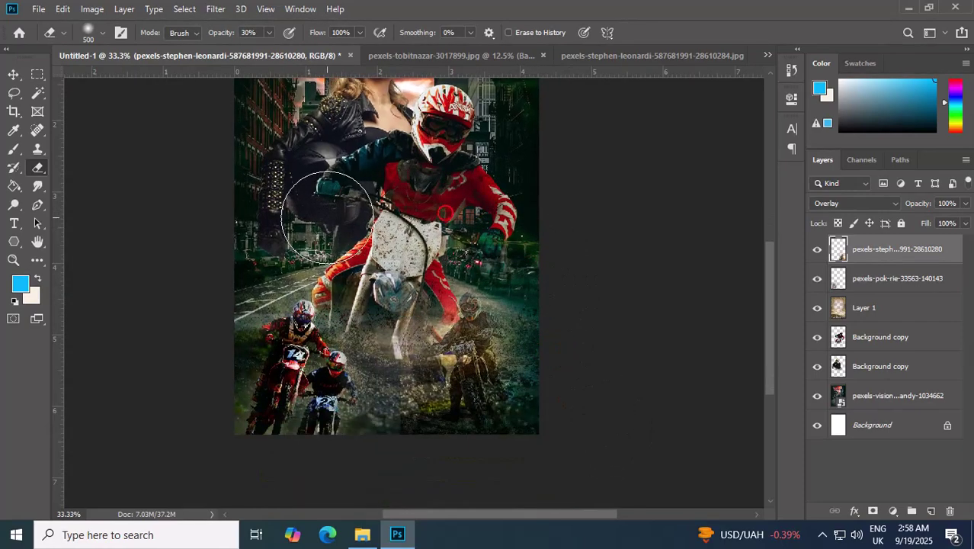
mouse_move(439, 190)
mouse_down()
mouse_move(457, 273)
mouse_move(426, 319)
mouse_up()
key(ctrl+r)
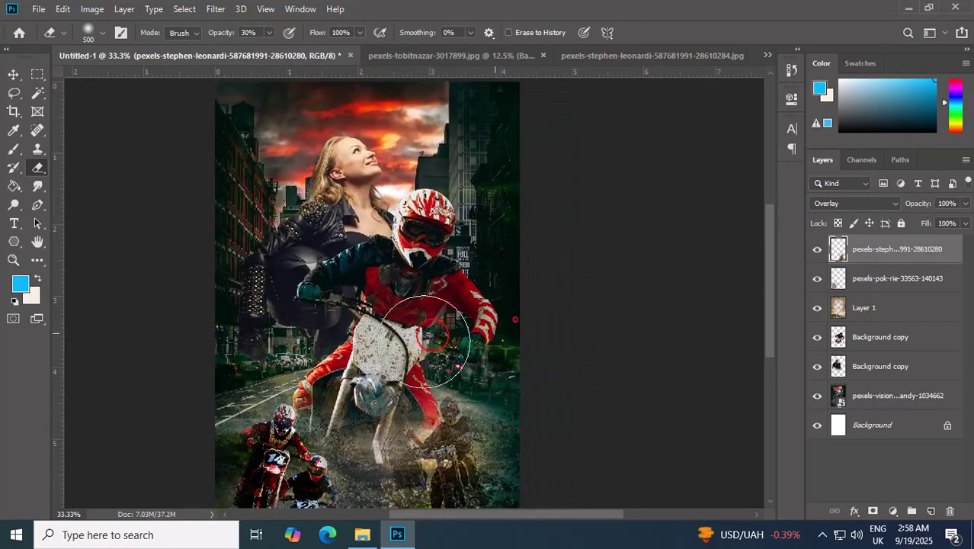
drag(390, 358, 396, 286)
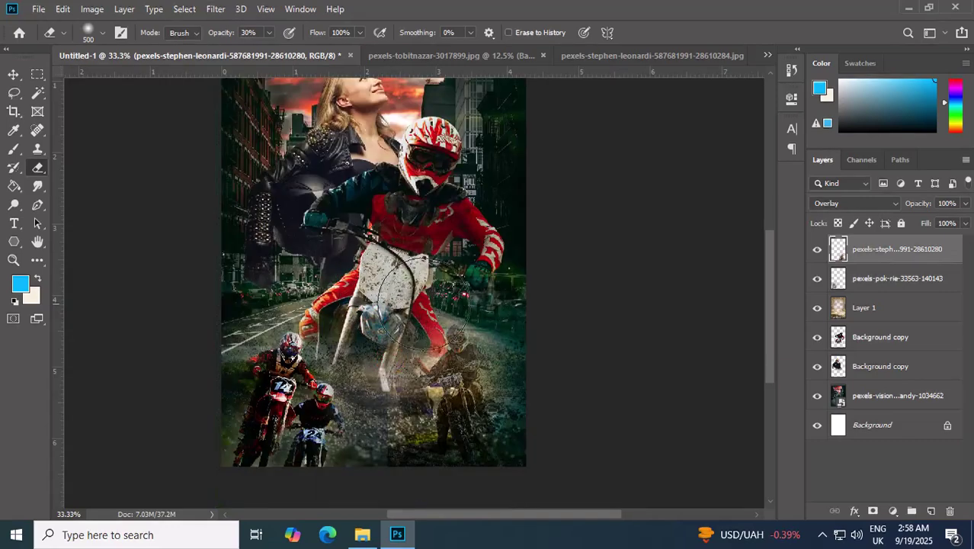
mouse_move(430, 256)
mouse_down()
mouse_move(383, 338)
mouse_move(388, 347)
mouse_move(438, 350)
mouse_up()
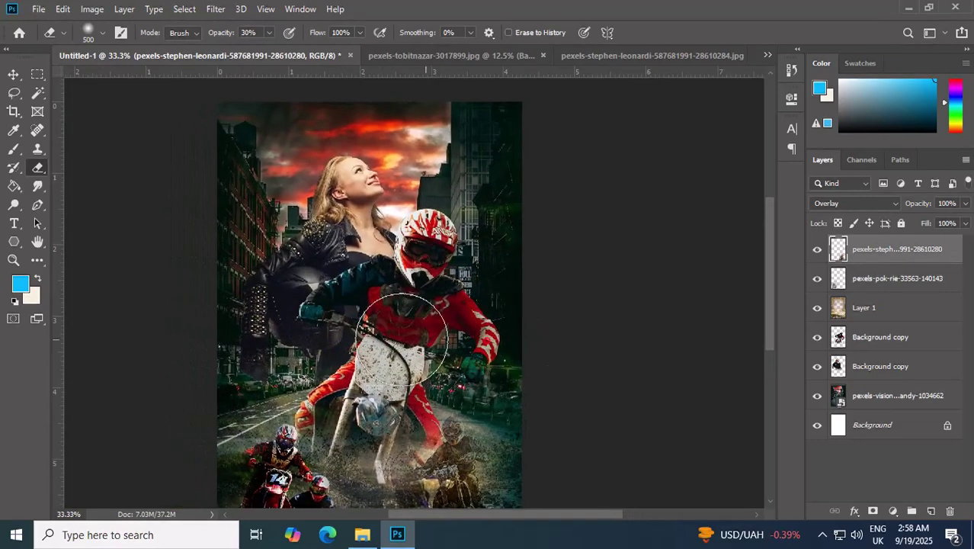
drag(343, 328, 356, 285)
click(12, 74)
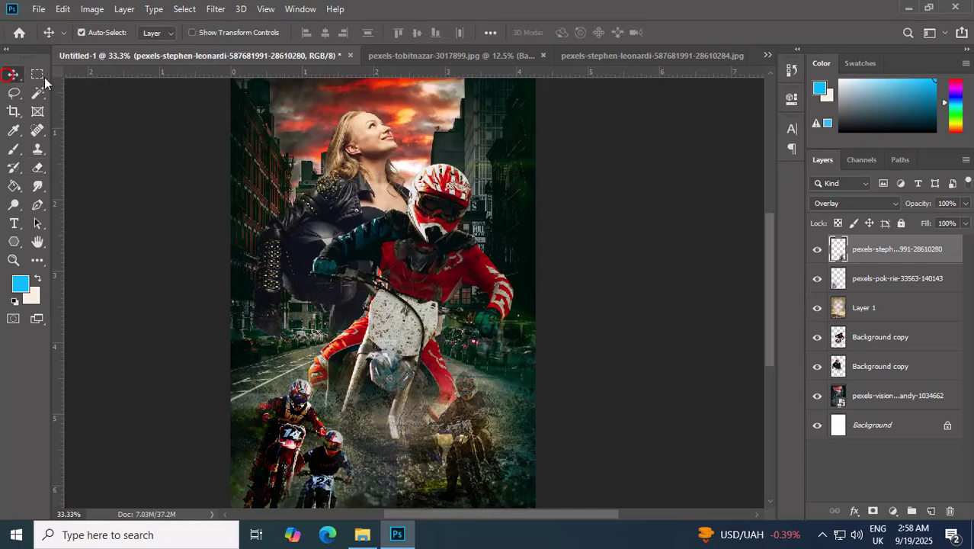
key(ctrl+minus)
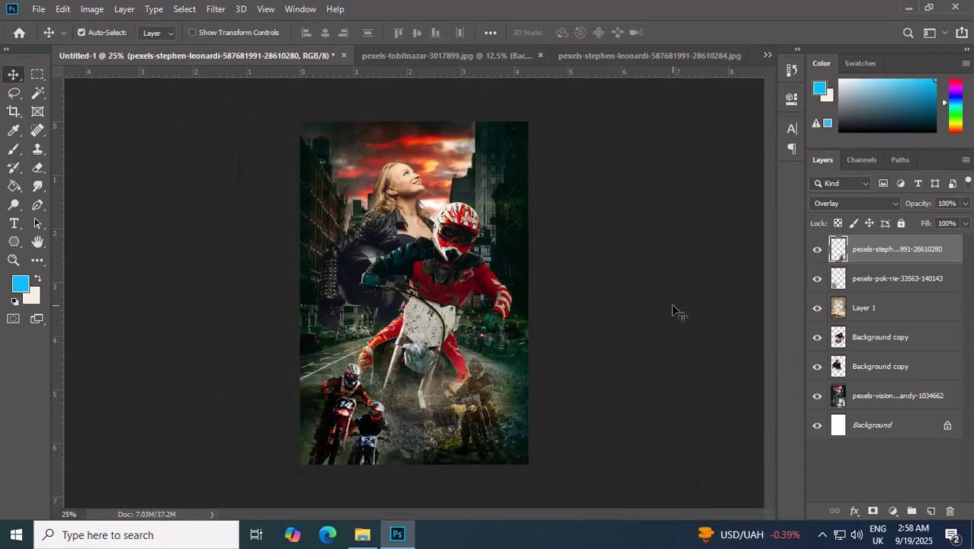
- Select the woman's layer, try positions behind the main rider, and nudge it slightly to the right
key(ctrl+plus)
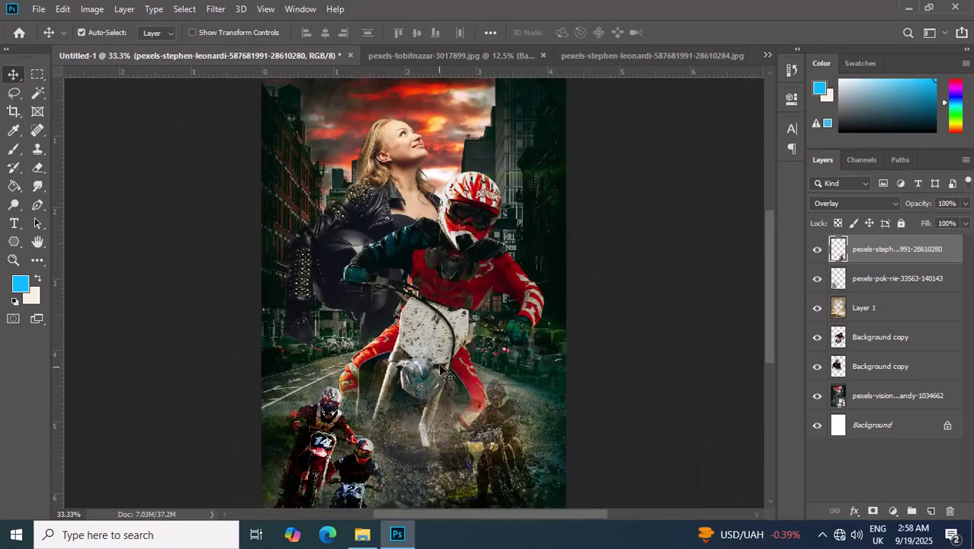
click(892, 312)
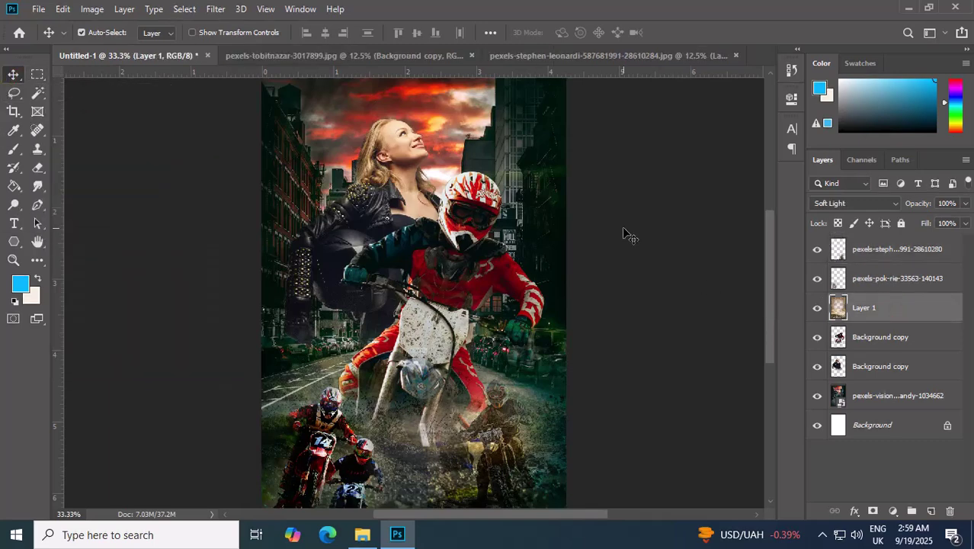
key(ctrl+minus)
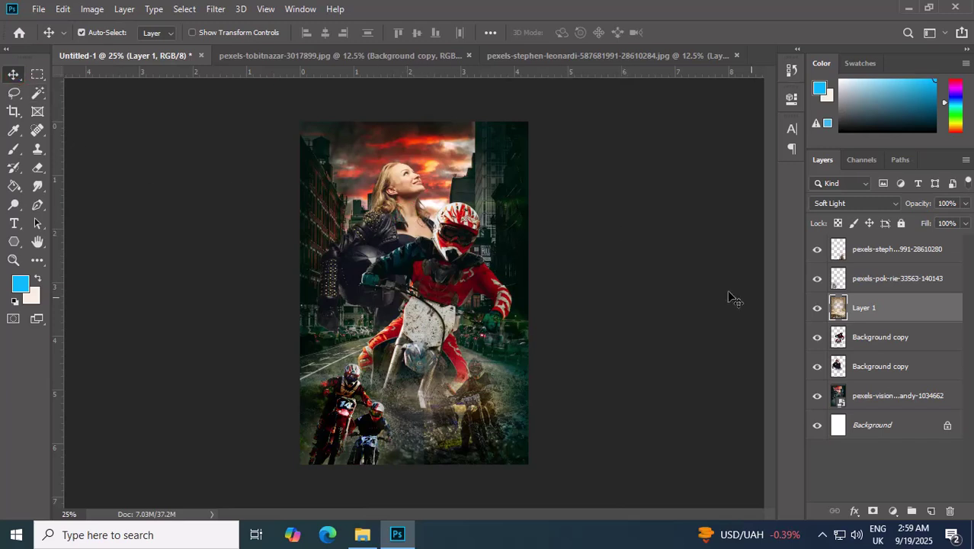
click(873, 364)
click(409, 241)
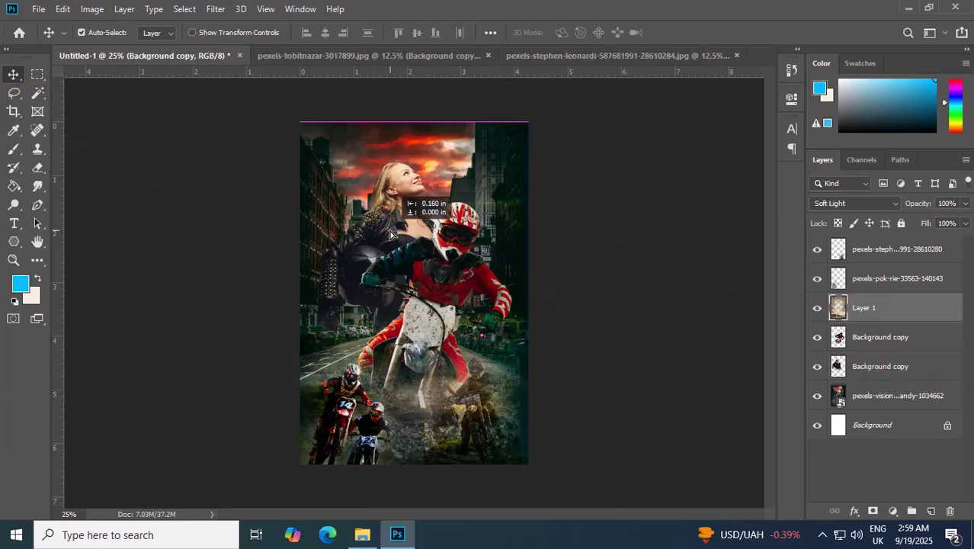
click(876, 366)
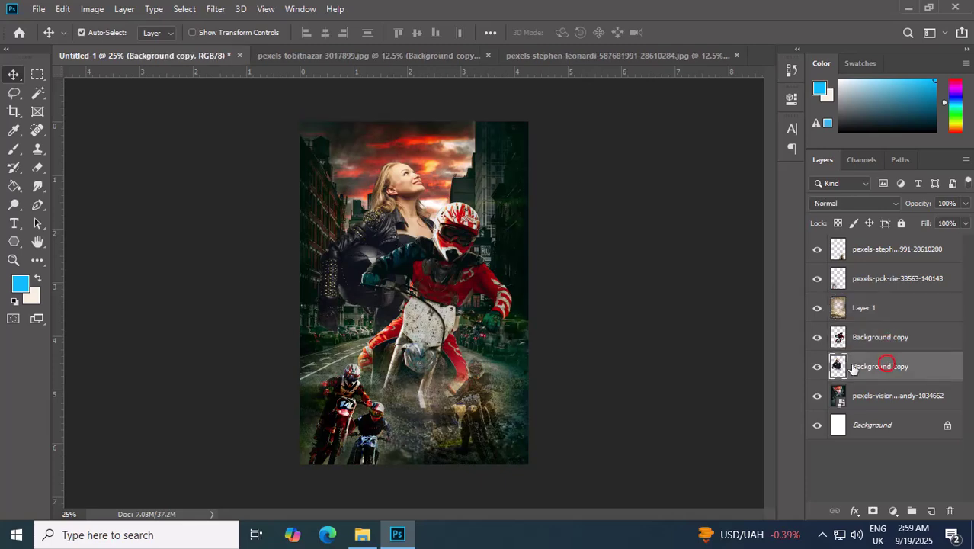
drag(482, 307, 480, 328)
key(shift+Left)
key(shift+Left)
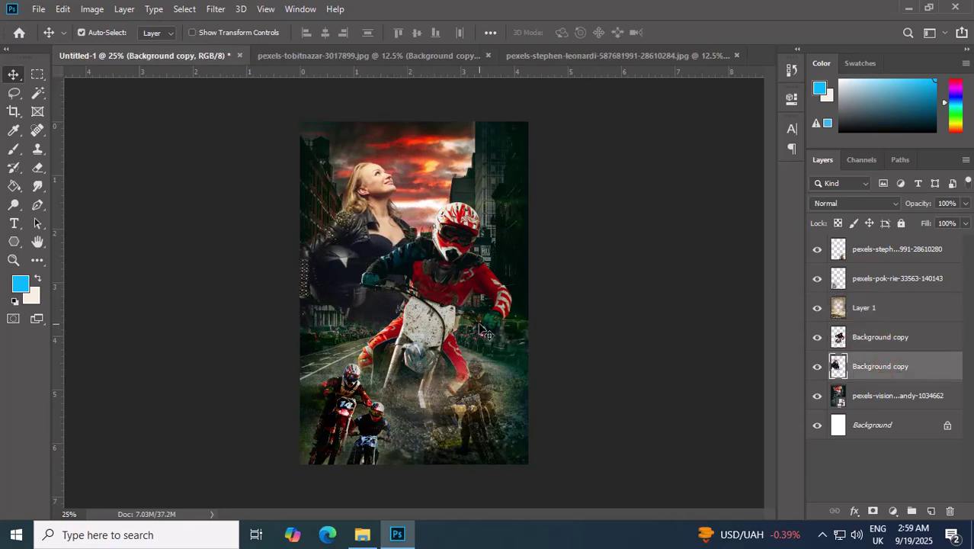
key(shift+Right)
key(shift+Right)
key(shift+Right)
key(shift+Right)
key(shift+Right)
key(shift+Right)
key(shift+Right)
key(shift+Right)
key(shift+Right)
key(shift+Right)
key(shift+Right)
key(shift+Right)
key(shift+Right)
key(shift+Right)
key(shift+Left)
key(shift+Left)
key(shift+Left)
key(shift+Left)
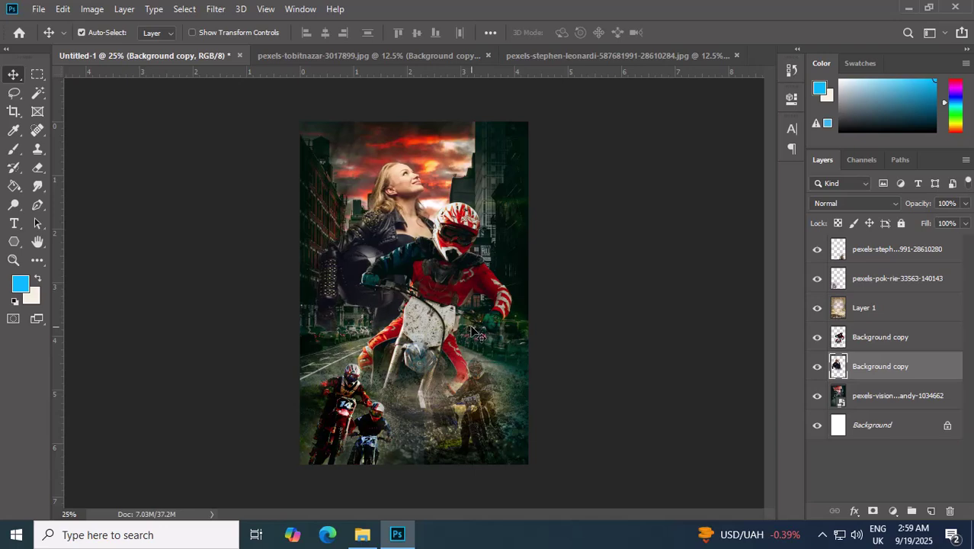
key(shift+Right)
key(shift+Right)
key(shift+Right)
key(shift+Right)
key(shift+Right)
key(shift+Right)
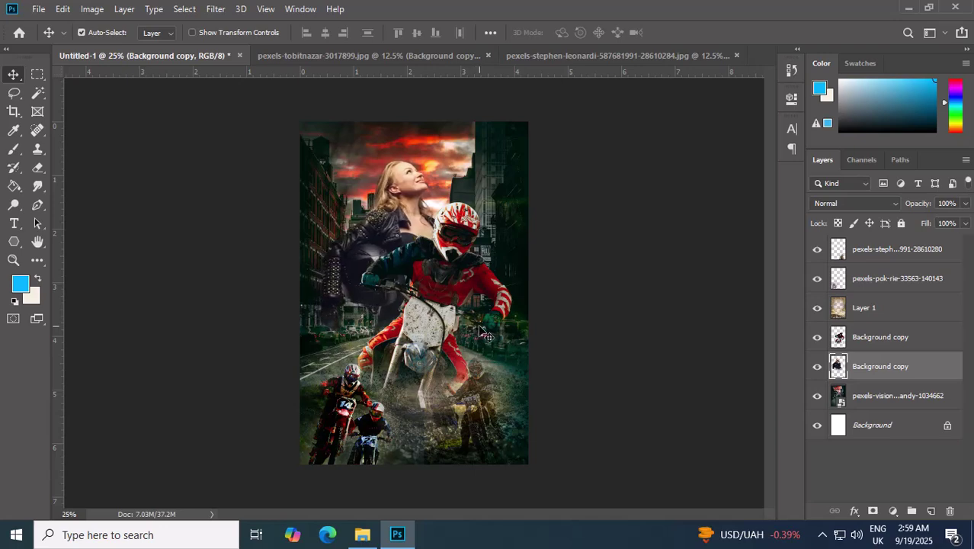
- Add a new layer on top and set the Type tool's font to SpeedBeast FREE Regular
key(ctrl+shift+alt+n)
key(t)
click(156, 32)
text(sp)
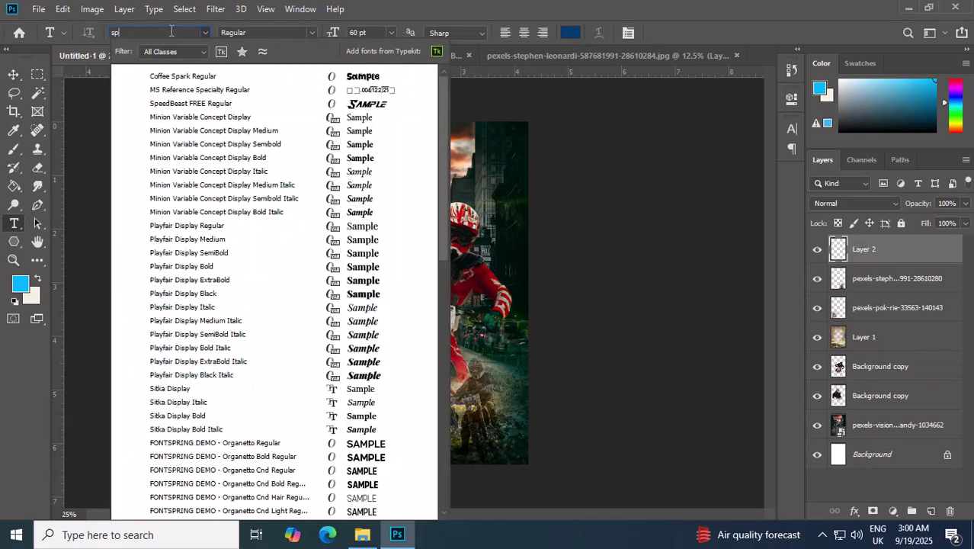
key(Down)
key(Down)
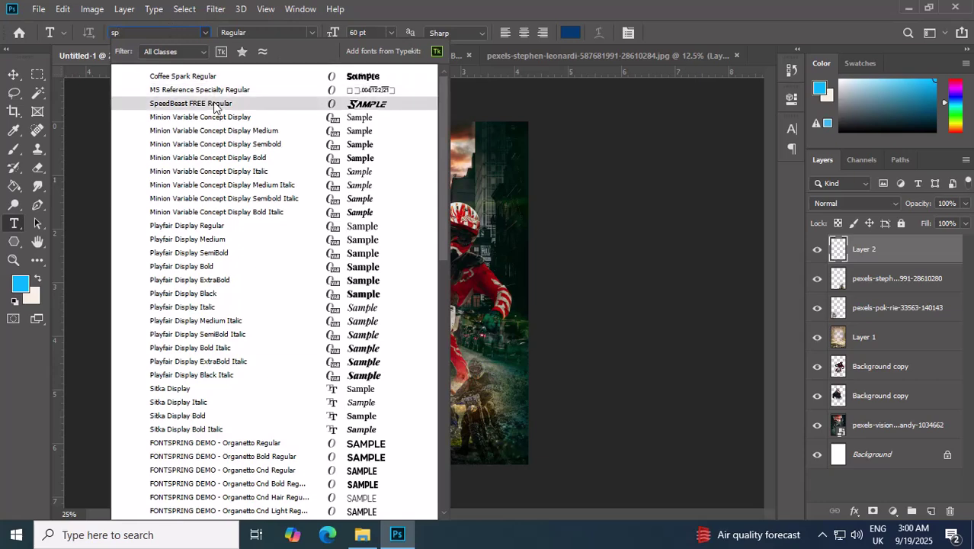
key(Return)
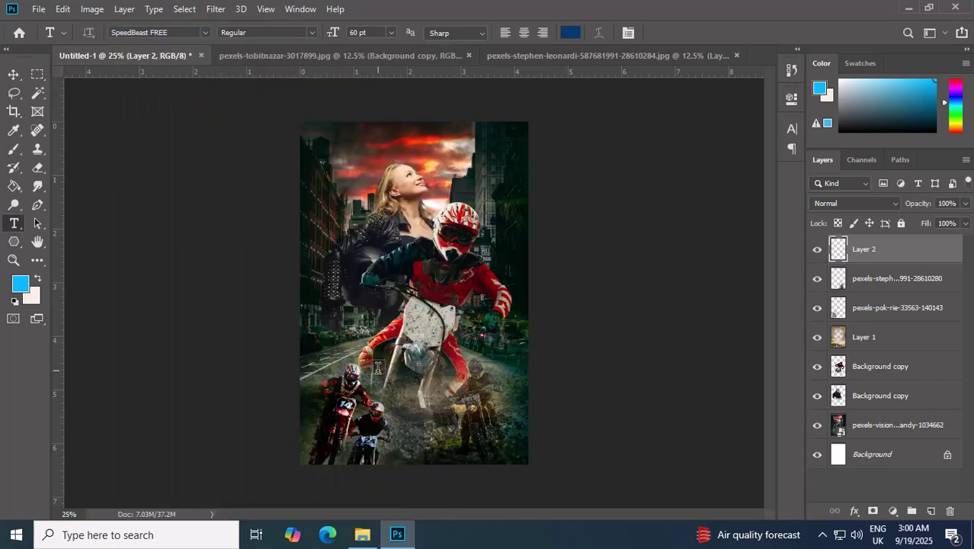
- Place the title text "SpeeD" at 60 pt across the lower part of the main motorcycle
click(367, 355)
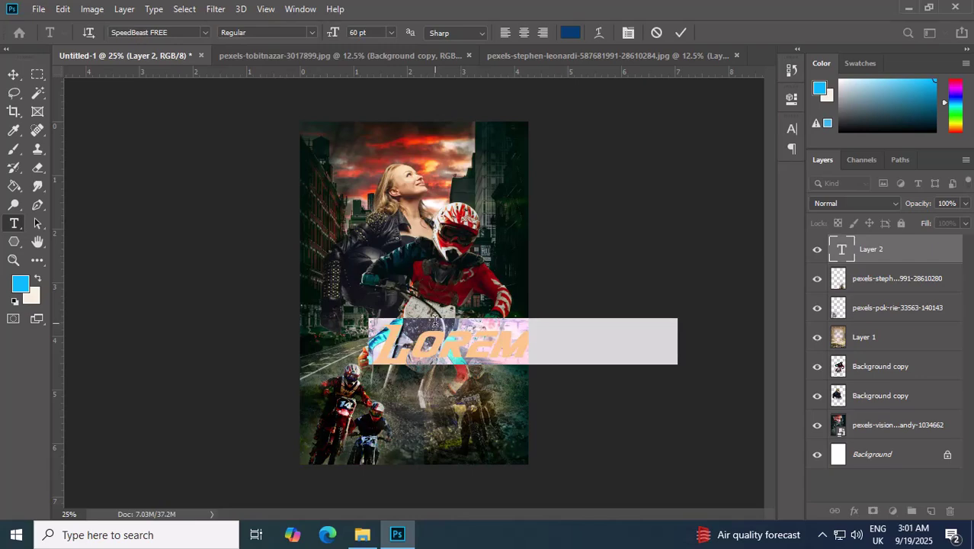
text(SPEED)
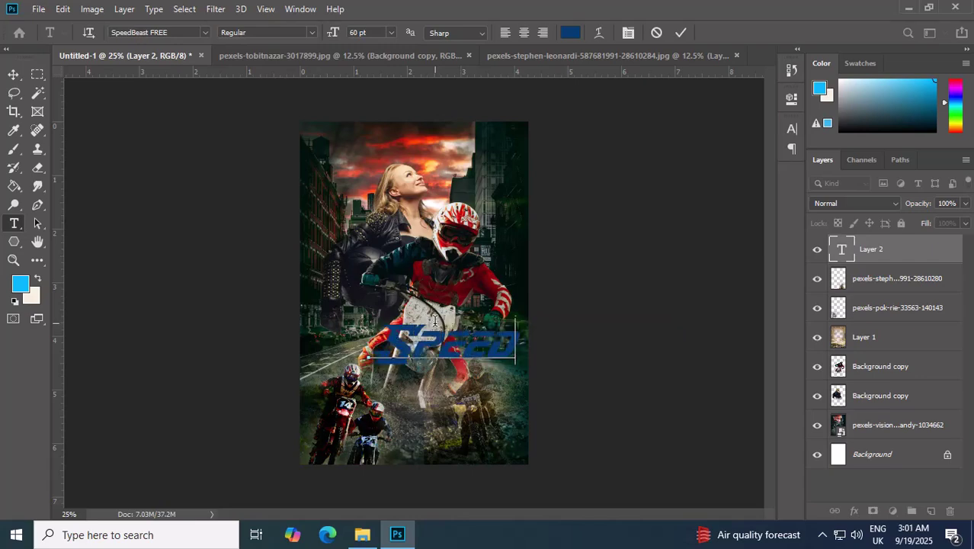
click(680, 32)
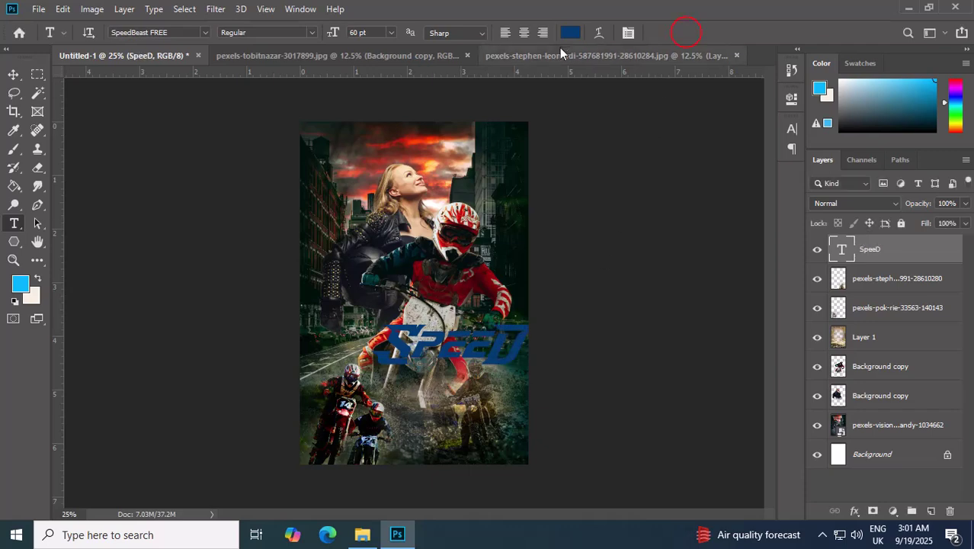
- Set the SpeeD title's text color to white
click(570, 32)
drag(620, 285, 591, 272)
click(908, 266)
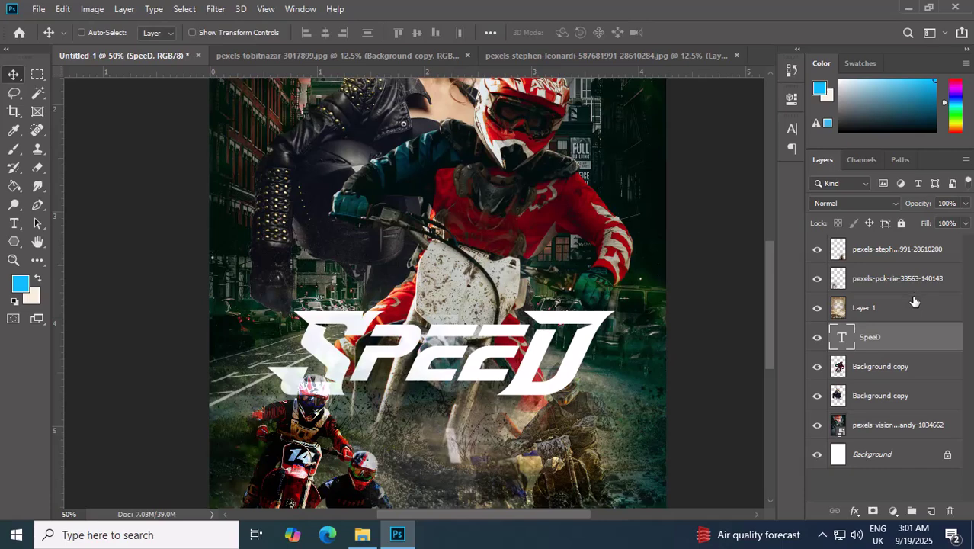
- Arrange the SpeeD text layer directly above Layer 1 and beneath the two smaller-rider photo layers
drag(913, 336, 902, 247)
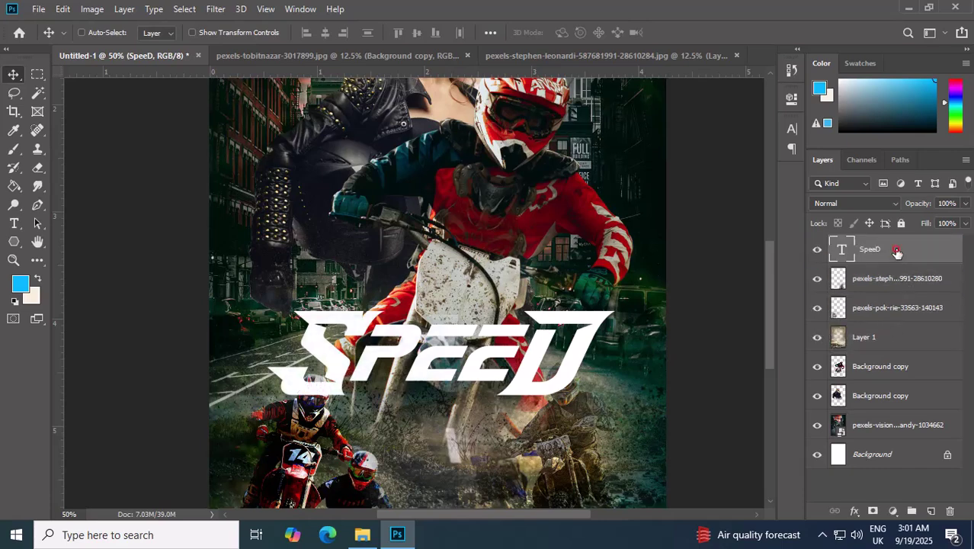
drag(897, 251, 903, 317)
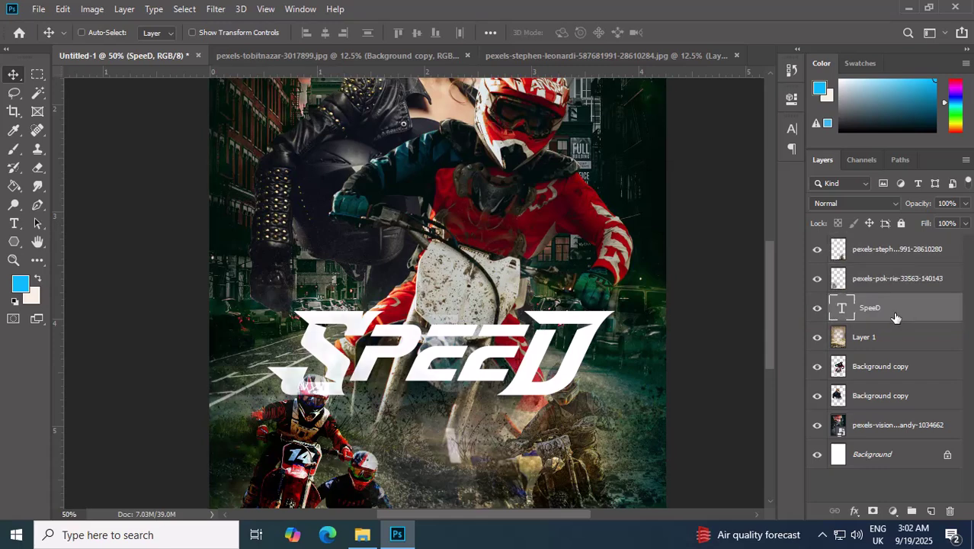
click(819, 279)
scroll(311, 390, up, 1)
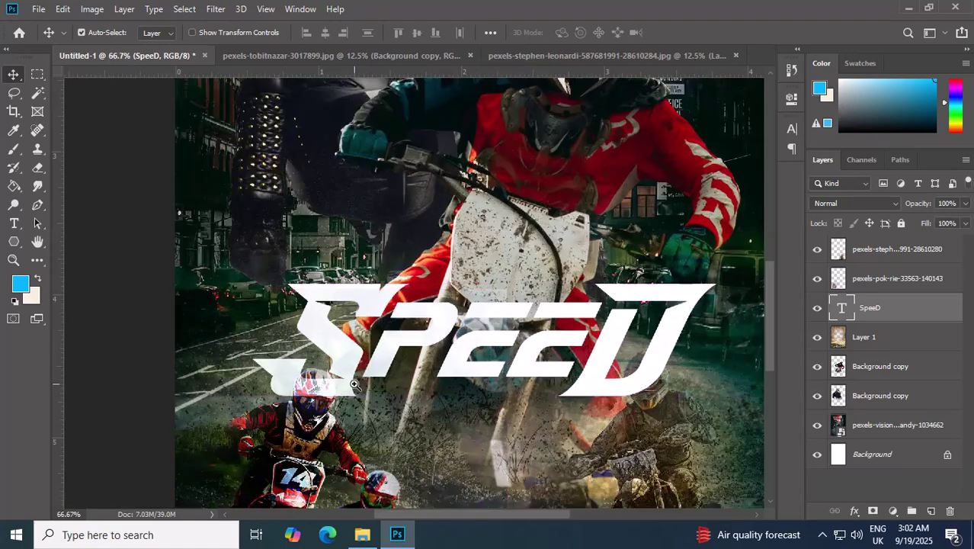
- Apply a Gradient Overlay to the SpeeD text with a custom yellow-orange to deep orange gradient
double_click(893, 307)
click(476, 365)
drag(588, 164, 651, 191)
click(461, 387)
click(486, 412)
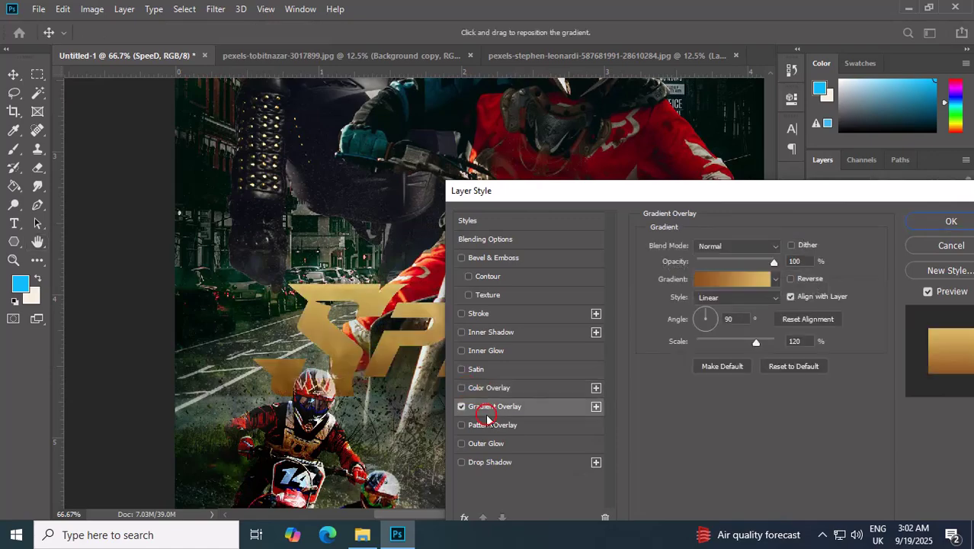
click(760, 279)
click(906, 116)
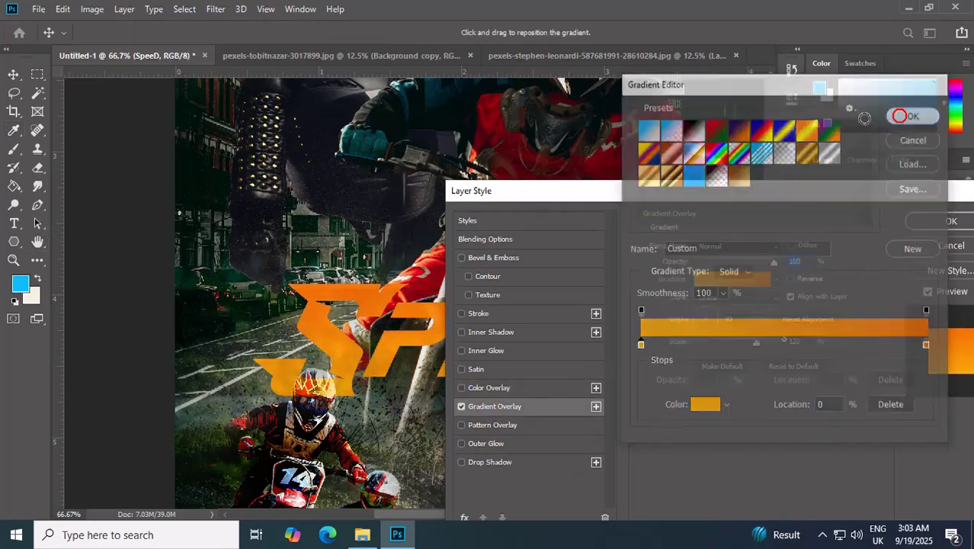
- Add a Chisel Hard Inner Bevel to the SpeeD text with depth 365%, size 3 px and soften 0 px
drag(606, 192, 655, 206)
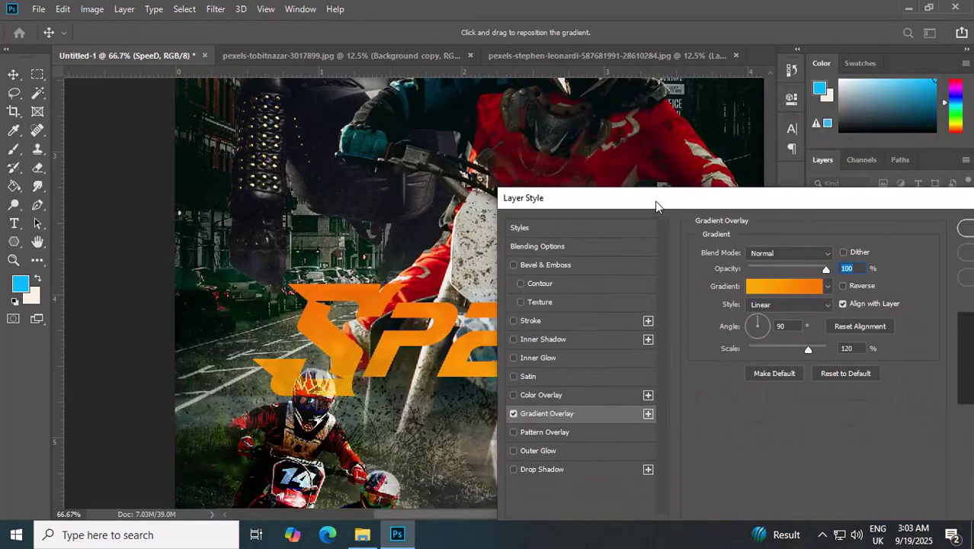
click(514, 266)
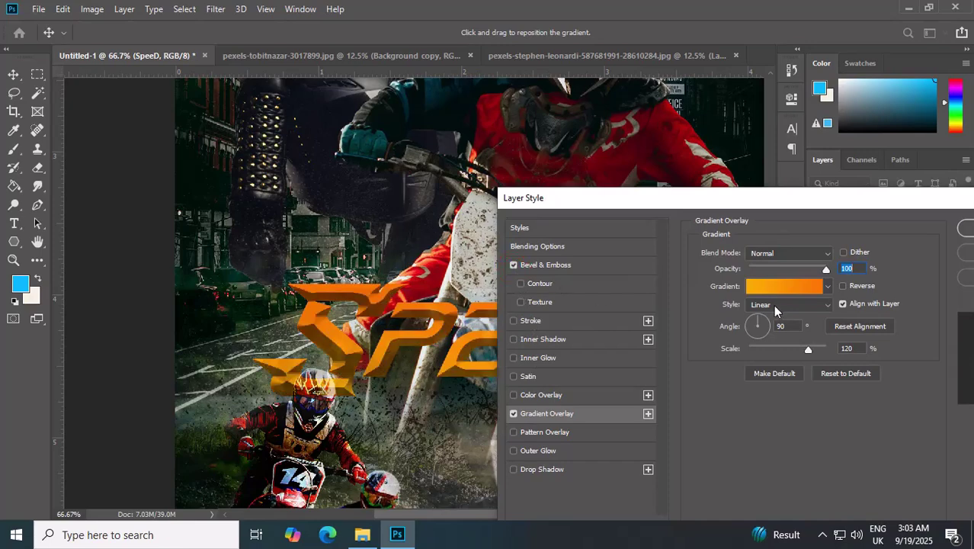
drag(825, 270, 842, 270)
click(561, 266)
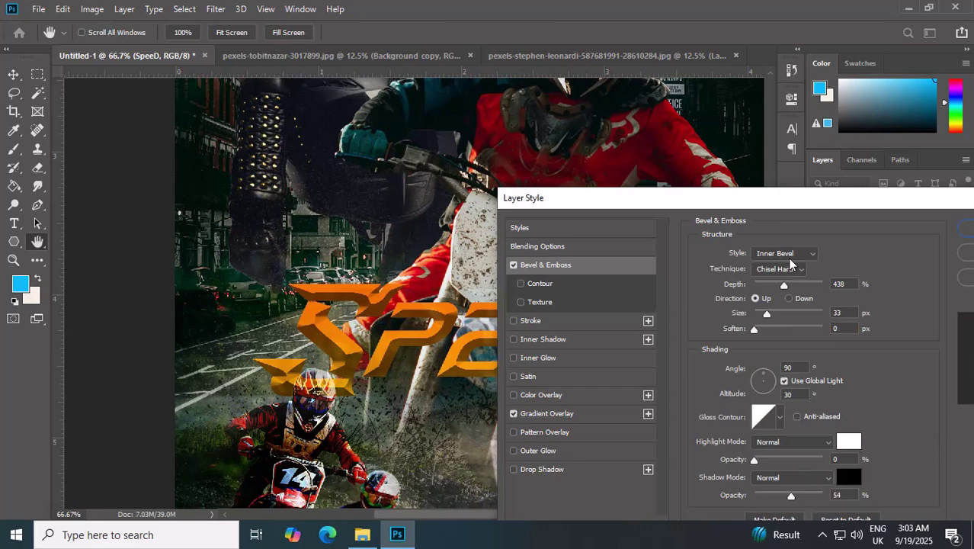
drag(784, 290, 757, 279)
drag(766, 313, 774, 290)
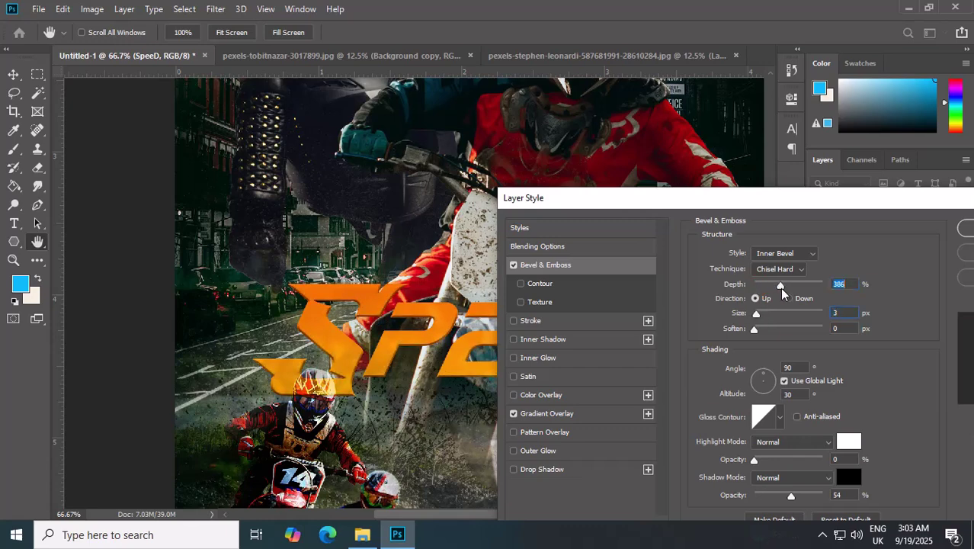
key(Tab)
click(757, 330)
drag(754, 329, 780, 331)
- Choose a gloss contour for the SpeeD text's bevel and apply the layer style
click(779, 420)
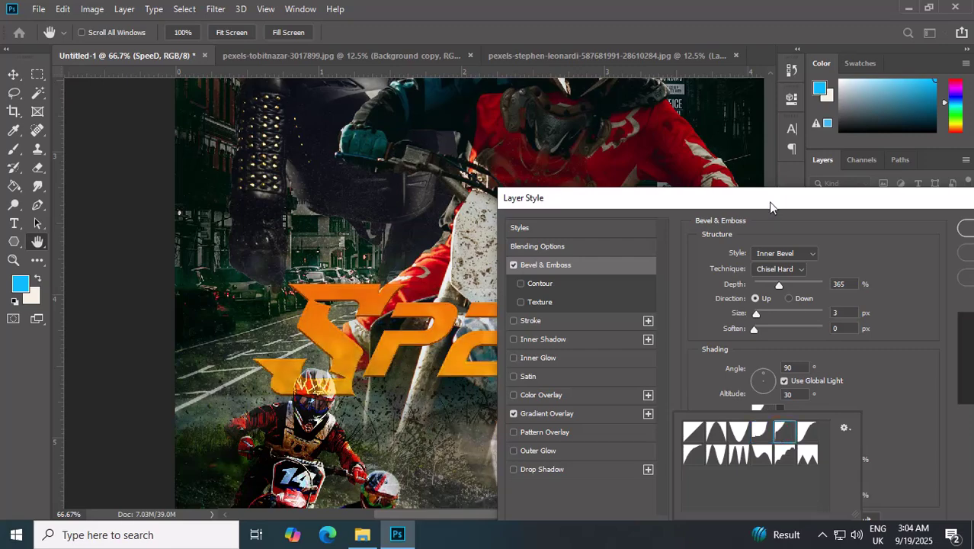
drag(769, 206, 537, 402)
click(751, 424)
key(v)
key(ctrl+minus)
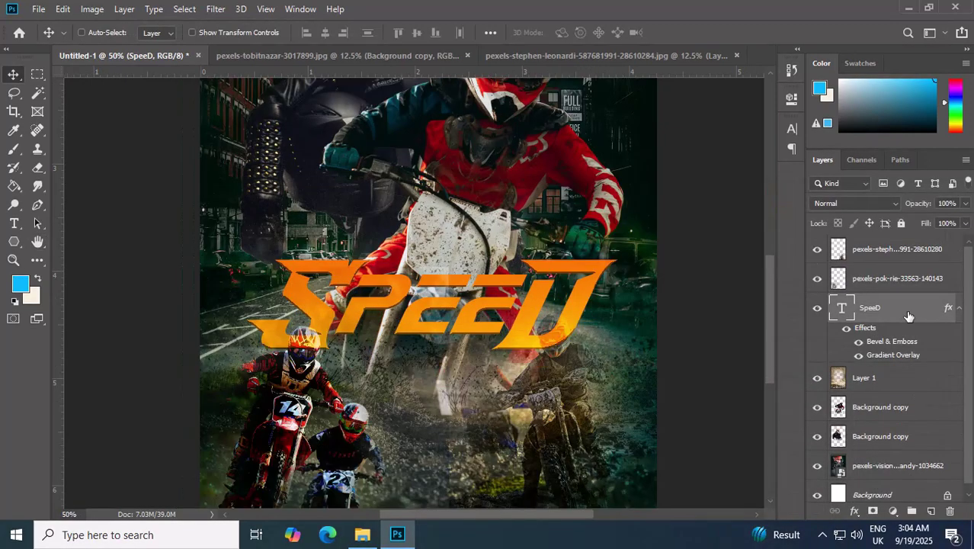
- Duplicate the SpeeD text layer, hide the copy, and rasterize the original together with its layer style
key(ctrl+j)
click(818, 307)
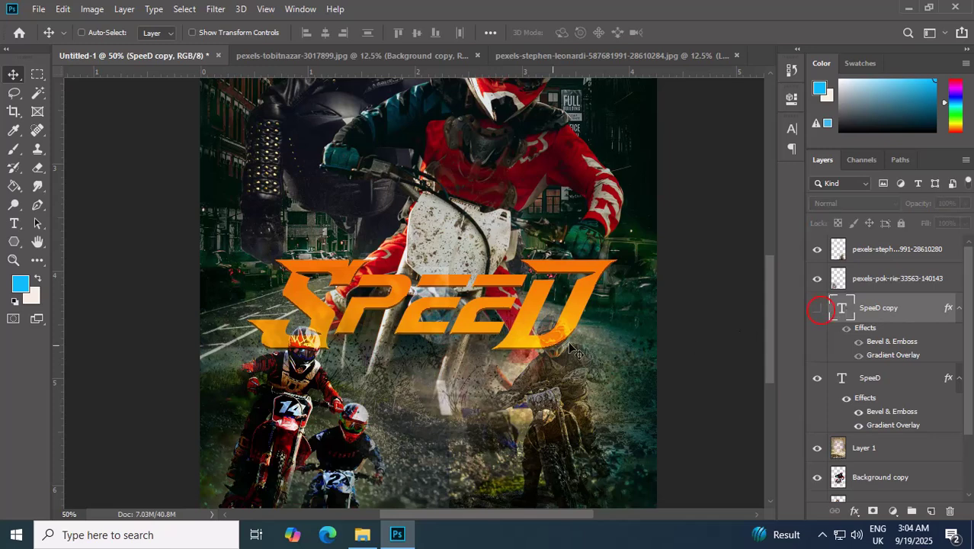
right_click(923, 379)
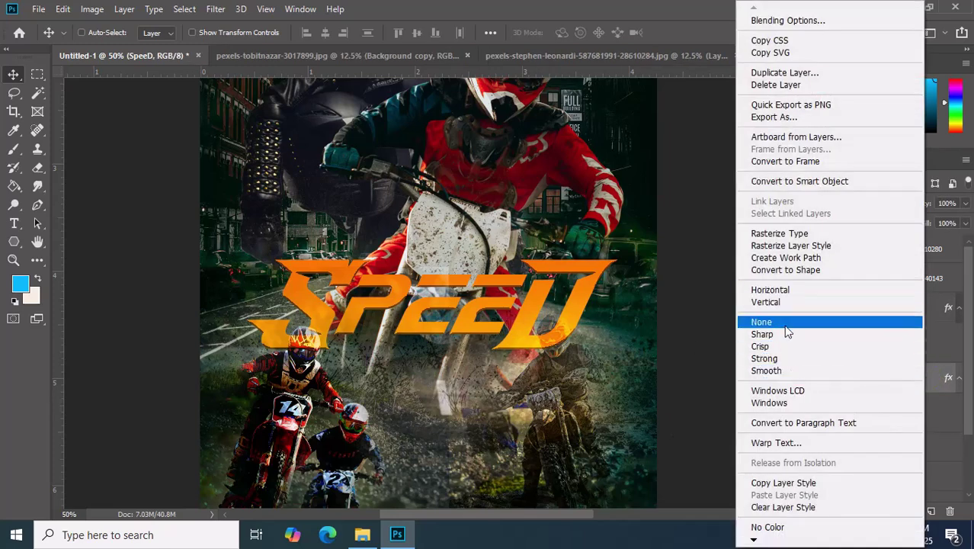
click(798, 247)
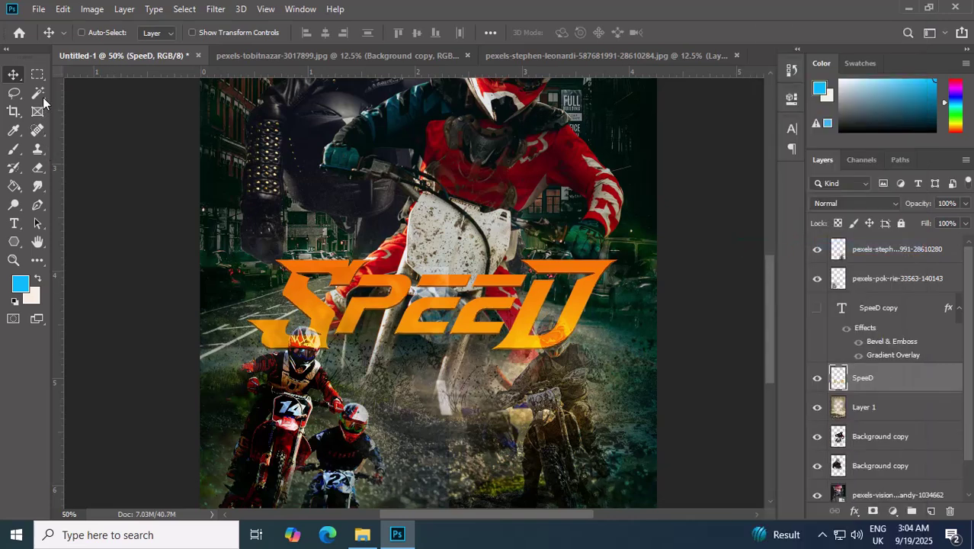
- Fade the lower edges of the SpeeD lettering over the riders with a 175 px Eraser at 30% opacity
click(37, 167)
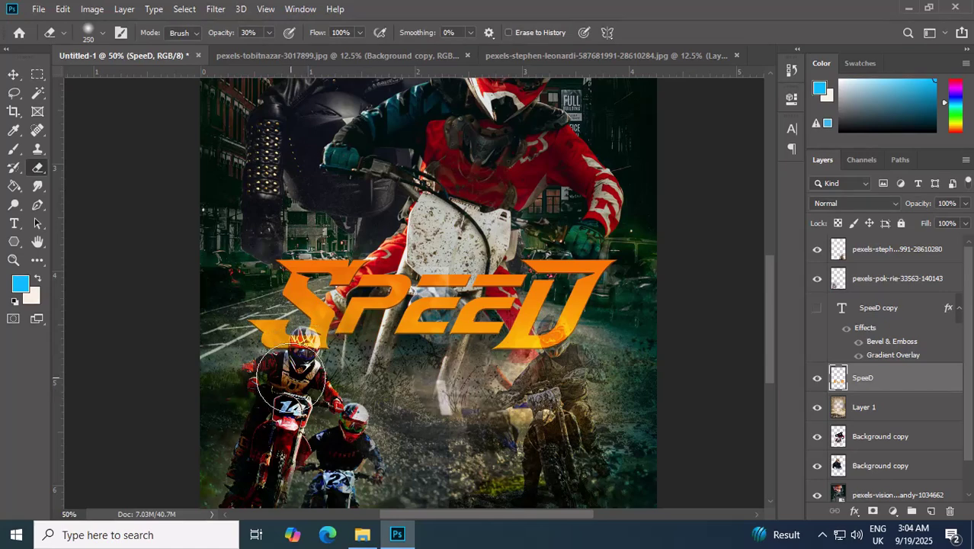
key(bracketleft)
key(bracketleft)
mouse_move(293, 366)
mouse_down()
mouse_move(244, 358)
mouse_move(342, 358)
mouse_move(337, 346)
mouse_move(268, 357)
mouse_move(293, 367)
mouse_move(378, 352)
mouse_move(344, 362)
mouse_move(572, 364)
mouse_move(498, 361)
mouse_move(549, 343)
mouse_move(503, 369)
mouse_move(461, 366)
mouse_move(541, 348)
mouse_move(541, 367)
mouse_move(301, 354)
mouse_move(534, 355)
mouse_move(372, 347)
mouse_move(523, 356)
mouse_up()
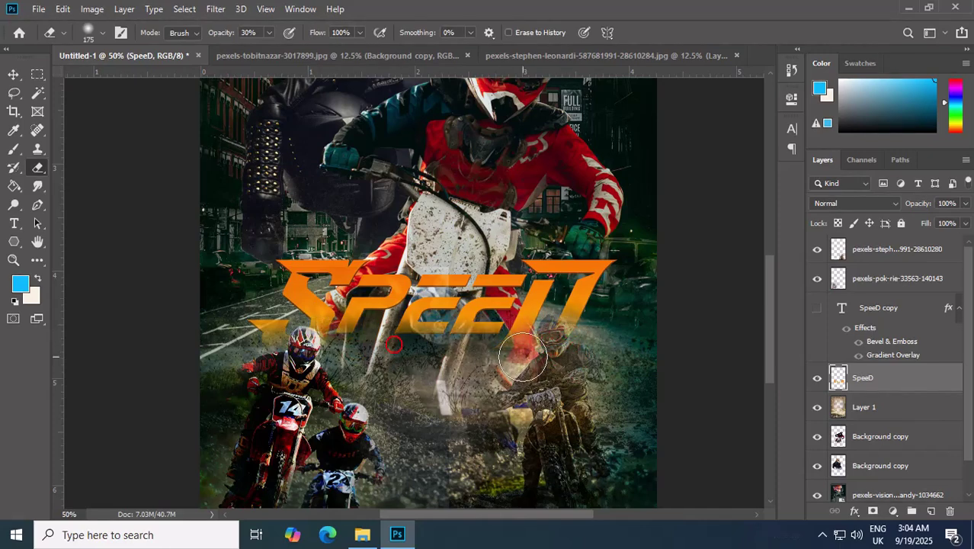
click(13, 74)
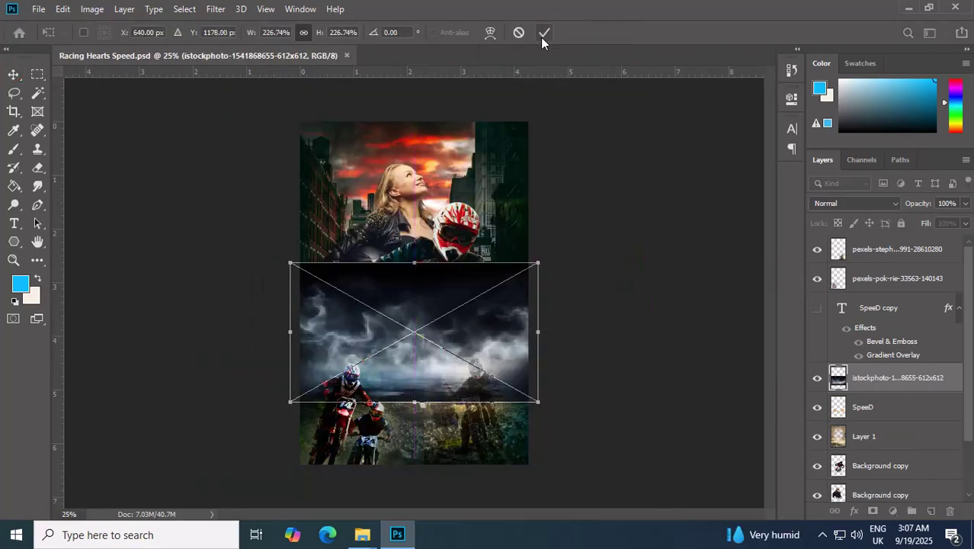
- Place the stormy smoke image, set its blend mode to Screen, and arrange it beneath the SpeeD layer
click(540, 32)
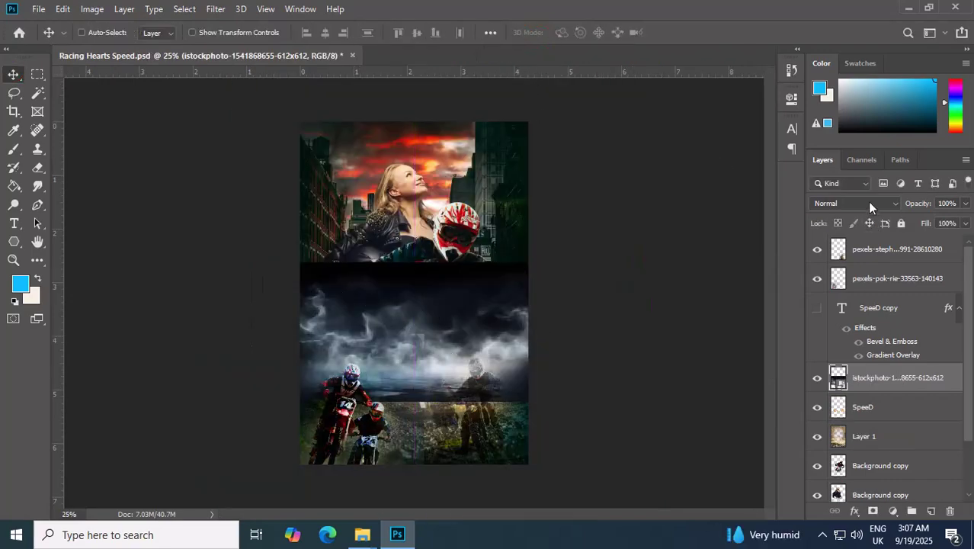
click(867, 201)
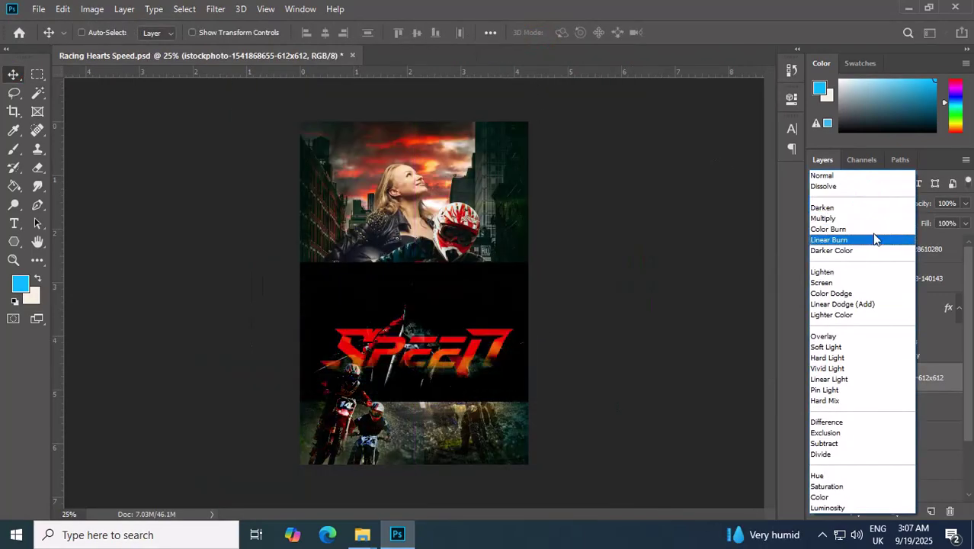
click(877, 284)
drag(889, 382, 887, 417)
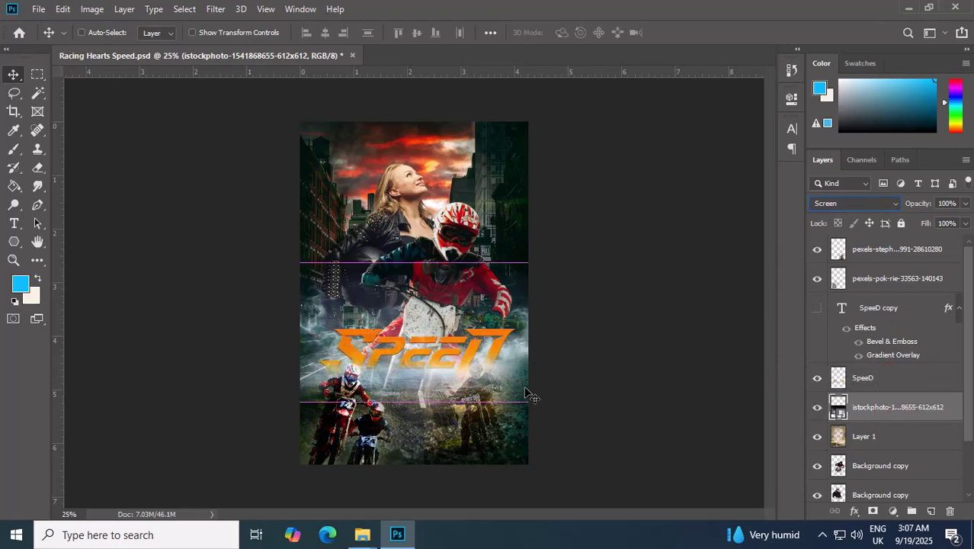
- Reposition the stormy smoke image behind the SpeeD title, keeping it centred horizontally on the poster
key(ctrl+t)
drag(417, 411, 431, 390)
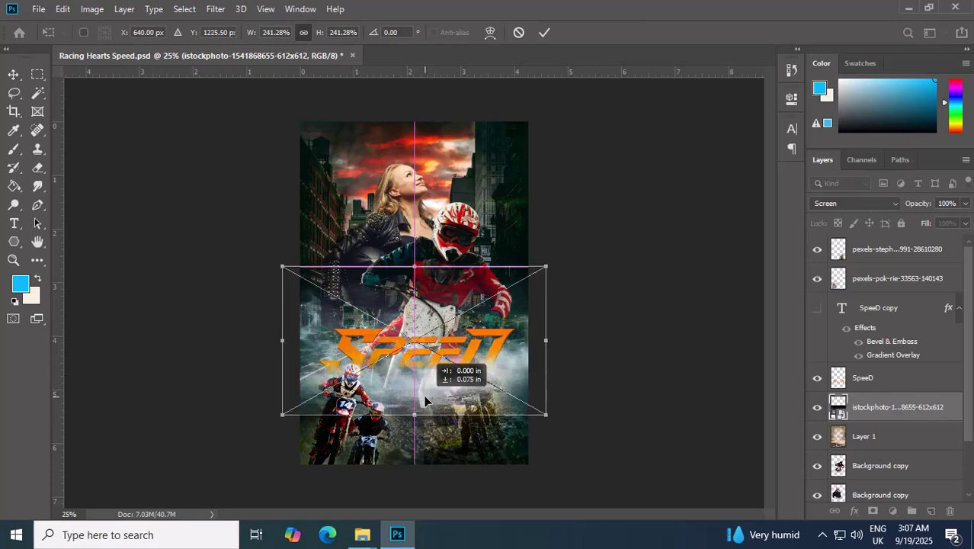
click(544, 32)
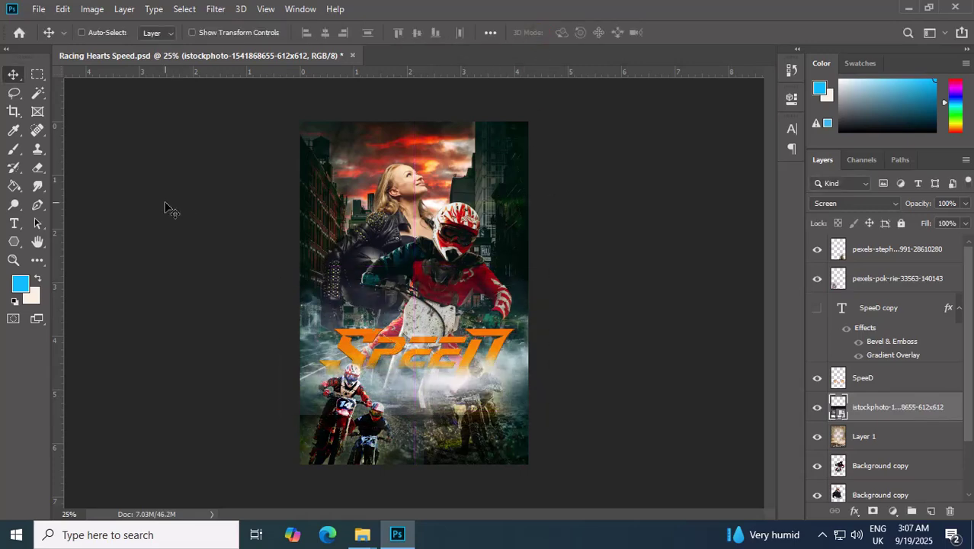
- Rasterize the stormy smoke layer and soften its hard edges with a 400 px Eraser at 30% opacity
key(e)
click(439, 300)
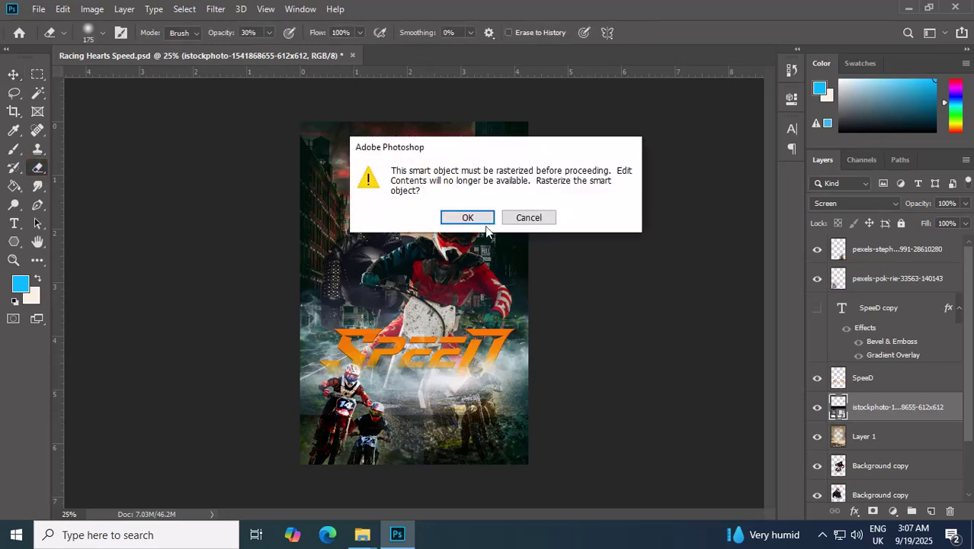
key(Return)
key(bracketright)
key(bracketright)
key(bracketright)
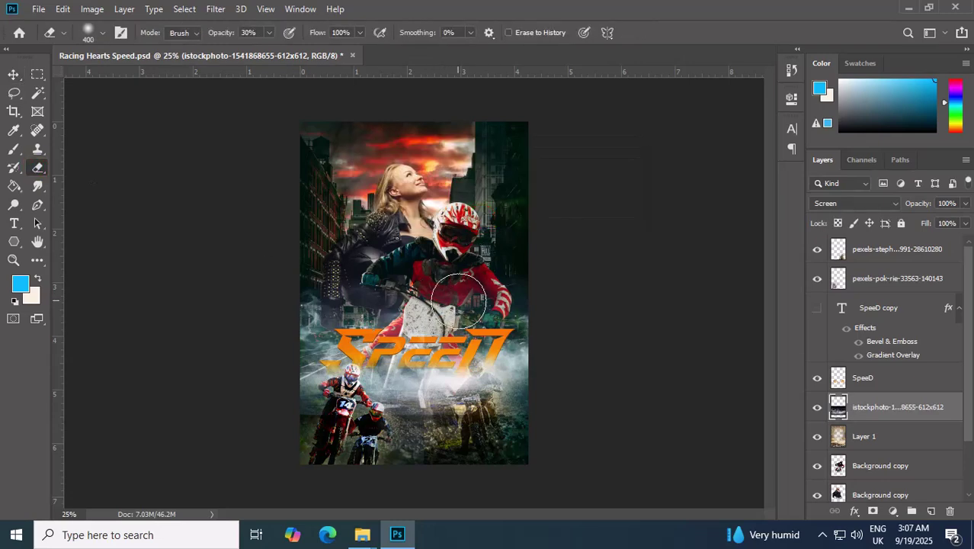
mouse_move(275, 394)
mouse_down()
mouse_move(344, 423)
mouse_move(328, 426)
mouse_move(430, 400)
mouse_move(465, 408)
mouse_move(472, 384)
mouse_move(313, 381)
mouse_move(499, 366)
mouse_up()
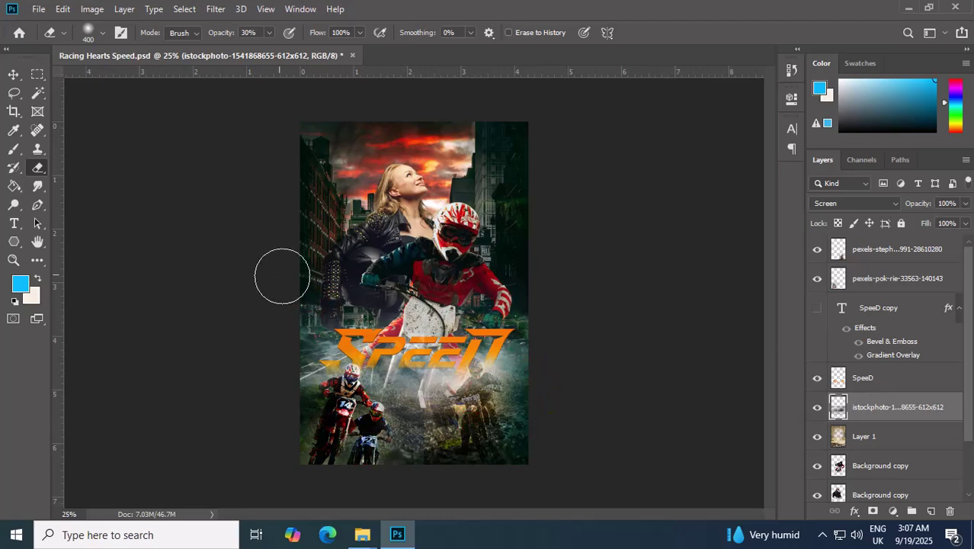
key(v)
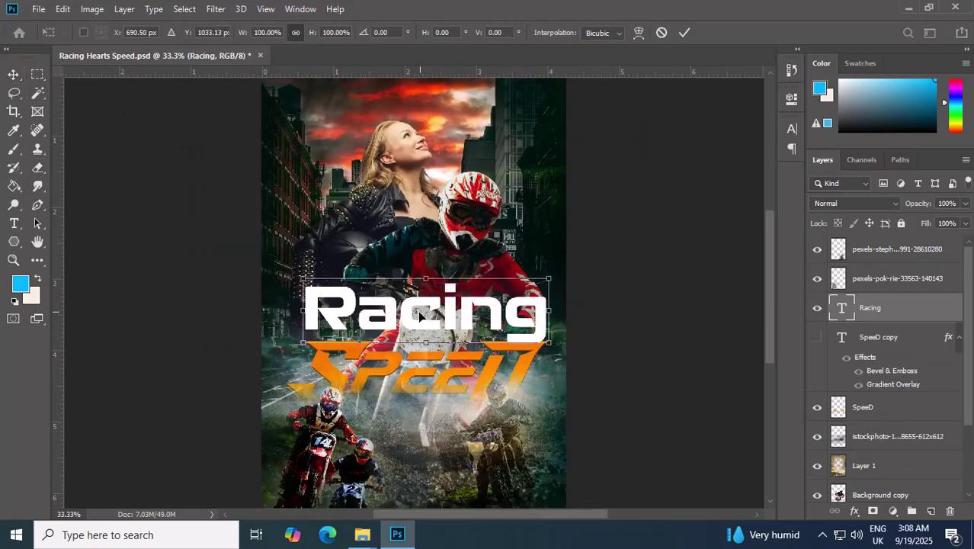
- Scale the white Racing text to about 48% and position it just above the SpeeD lettering
drag(439, 275, 439, 333)
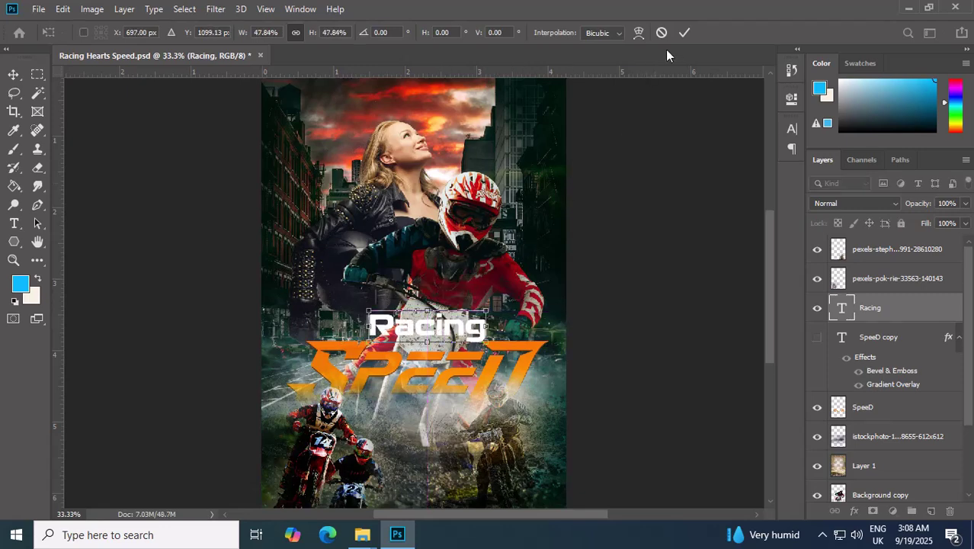
click(684, 32)
scroll(444, 349, up, 2)
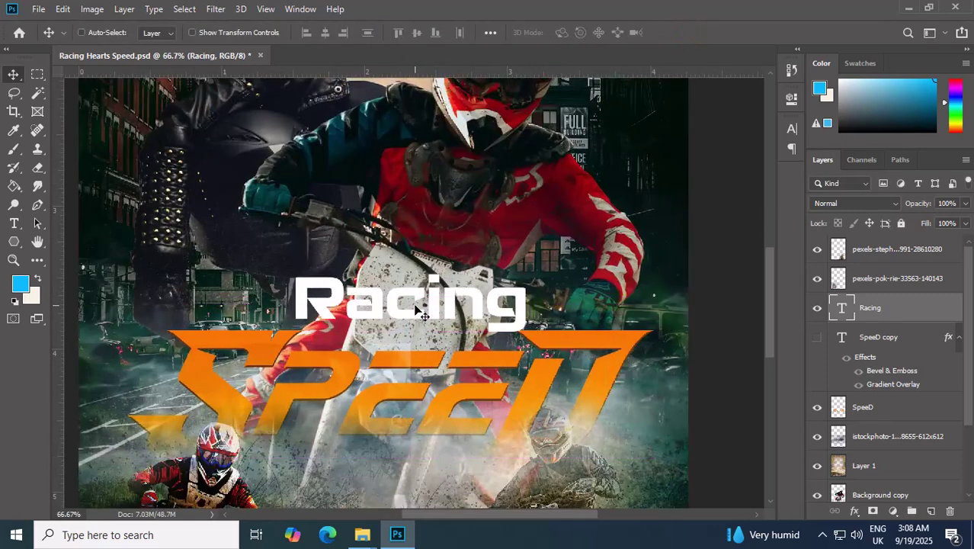
drag(416, 310, 397, 322)
key(Up)
key(Up)
key(Up)
key(Up)
key(Up)
key(Up)
key(Up)
key(Up)
key(Up)
key(Up)
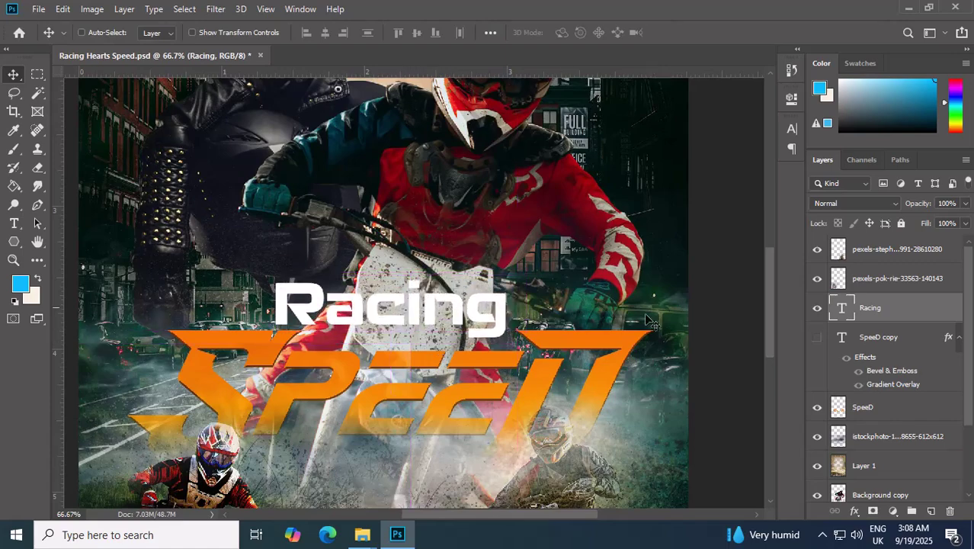
- Give the Racing text a Bevel & Emboss and a drop shadow with 70% opacity, 5 px distance, 17% spread and 3 px size
double_click(930, 309)
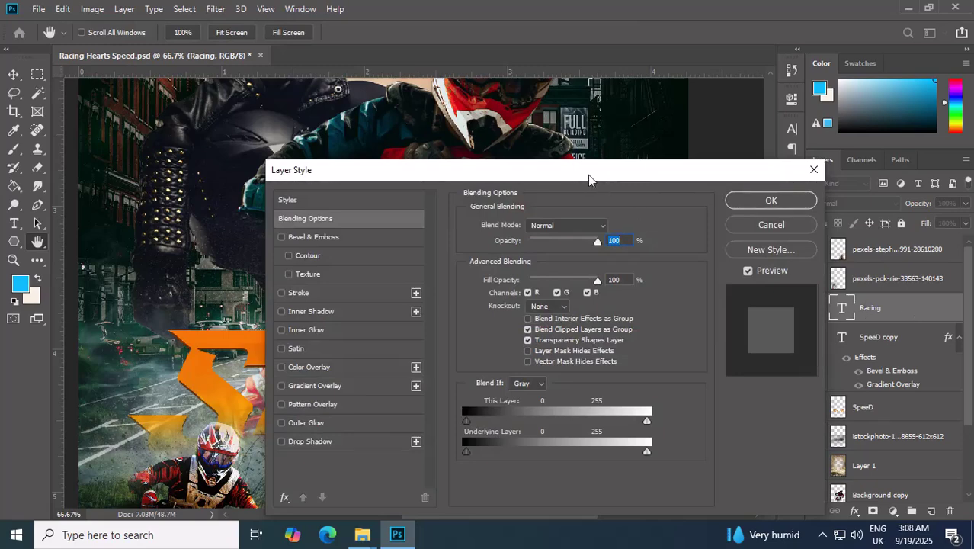
drag(587, 174, 723, 170)
click(453, 232)
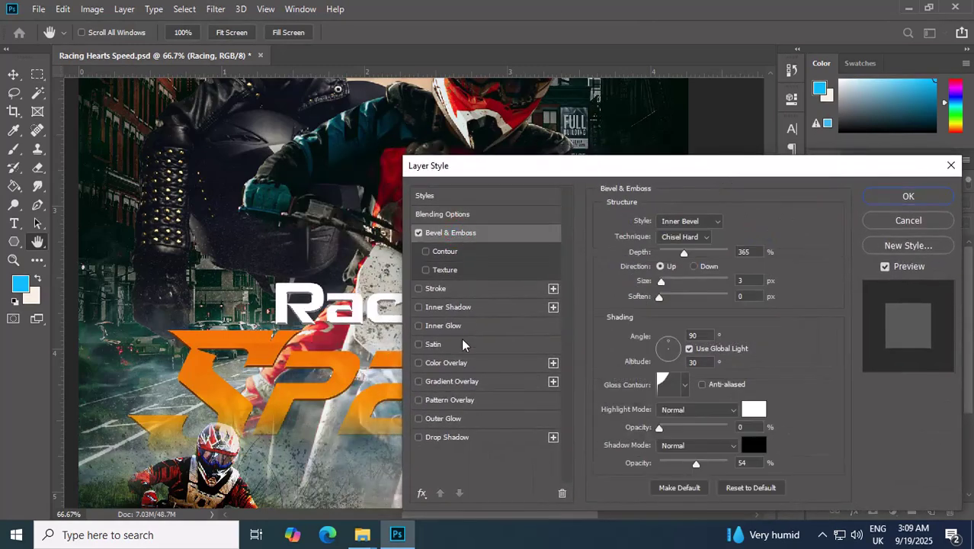
click(446, 436)
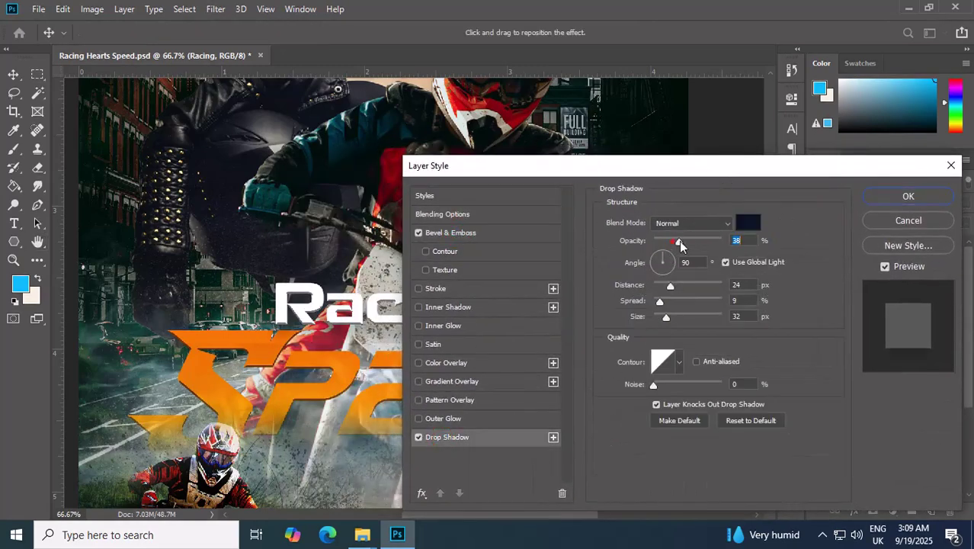
drag(680, 242, 700, 242)
mouse_move(667, 319)
mouse_down()
mouse_move(655, 318)
mouse_move(657, 287)
mouse_move(665, 303)
mouse_up()
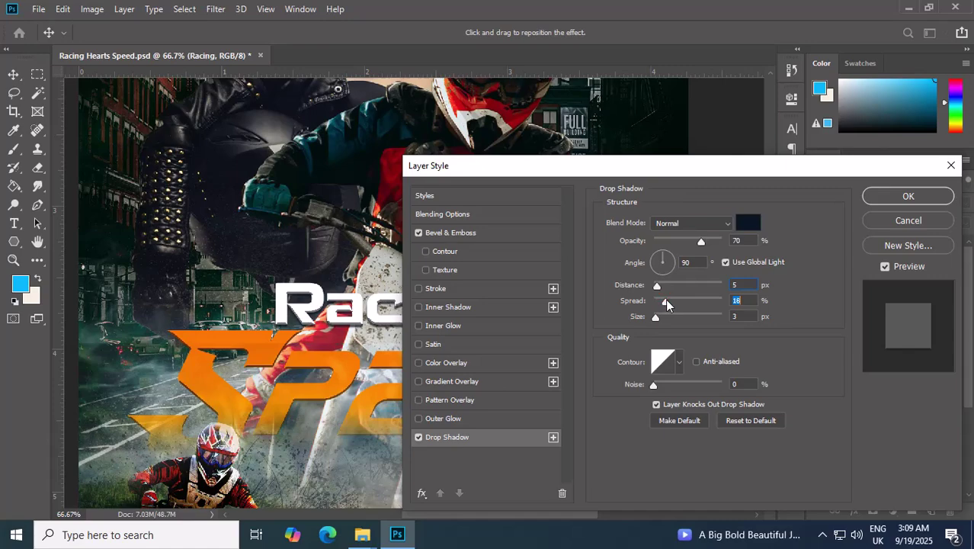
drag(762, 166, 746, 179)
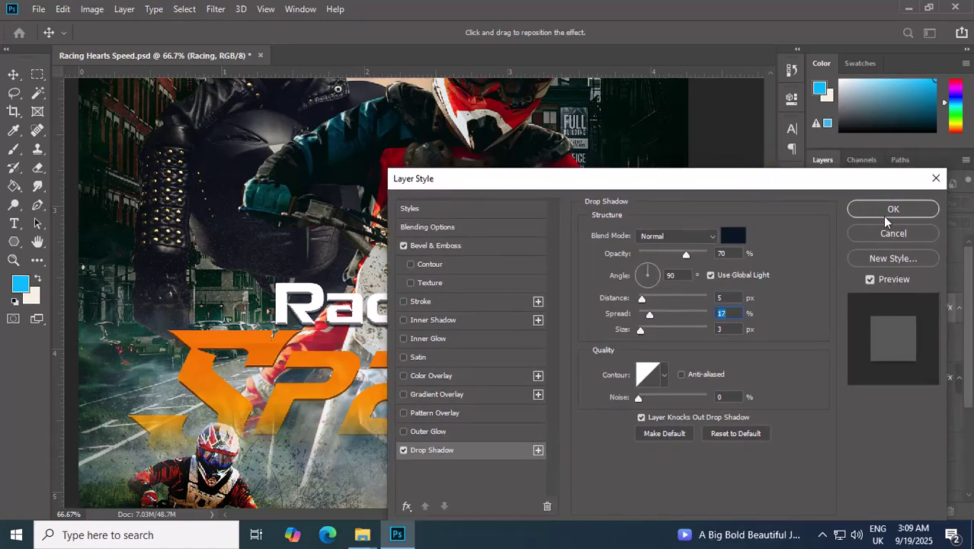
click(888, 210)
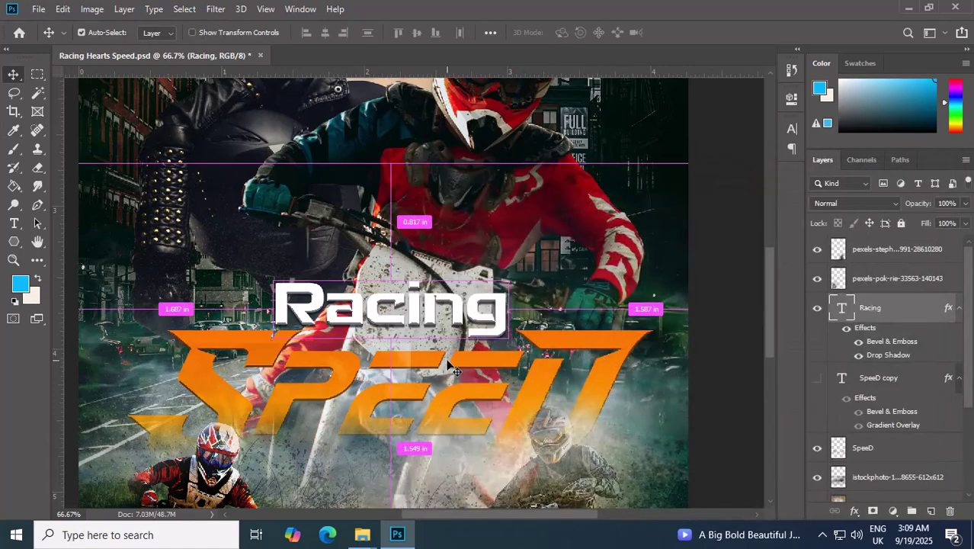
- Scale the Hearts script text to about 58% and place it over the lower edge of the SpeeD lettering
key(ctrl+minus)
key(ctrl+minus)
key(ctrl+plus)
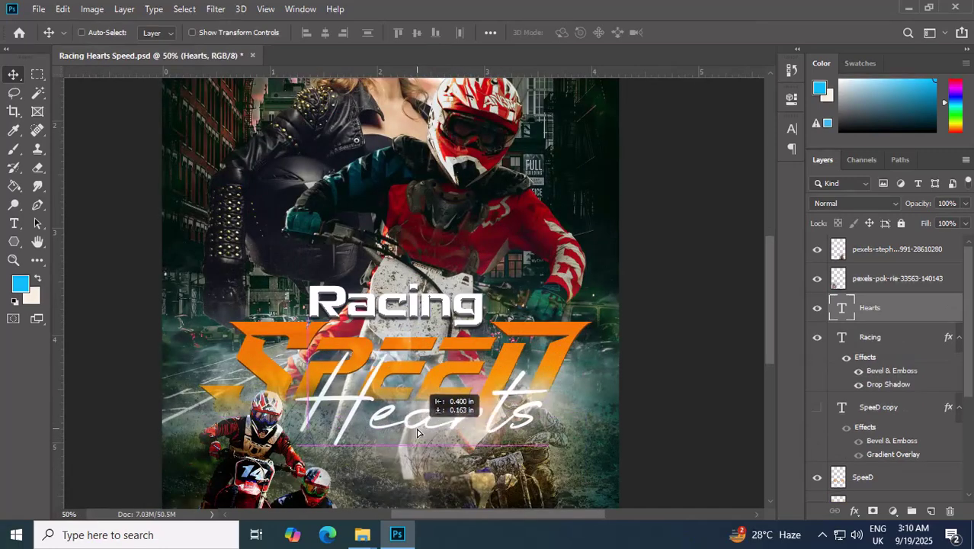
key(ctrl+t)
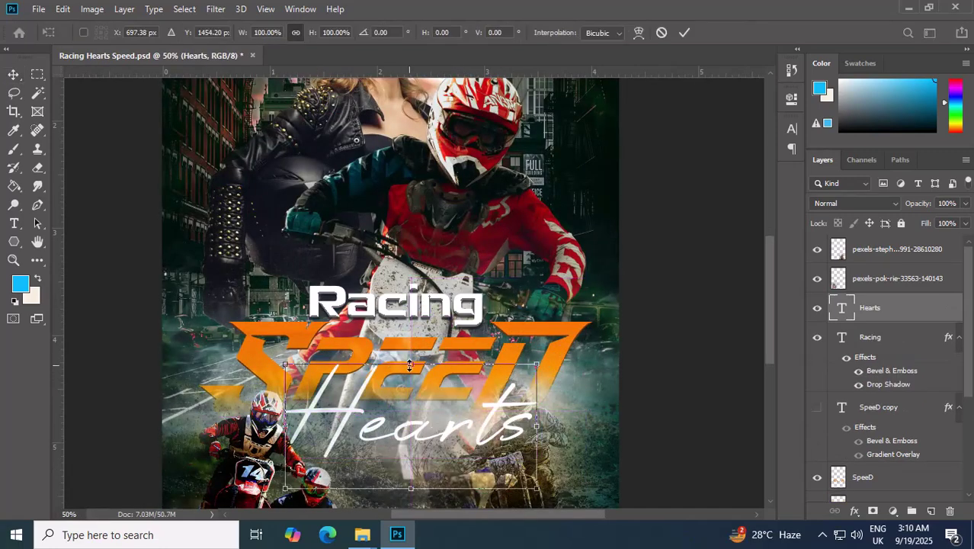
drag(410, 365, 410, 417)
drag(410, 451, 394, 407)
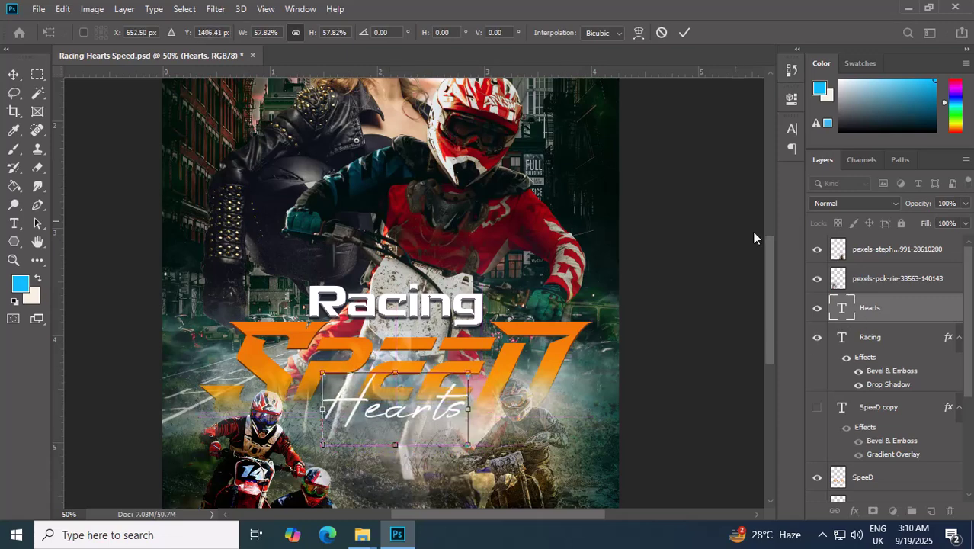
click(684, 32)
- Change the Hearts text colour to pure red, ff0000
key(t)
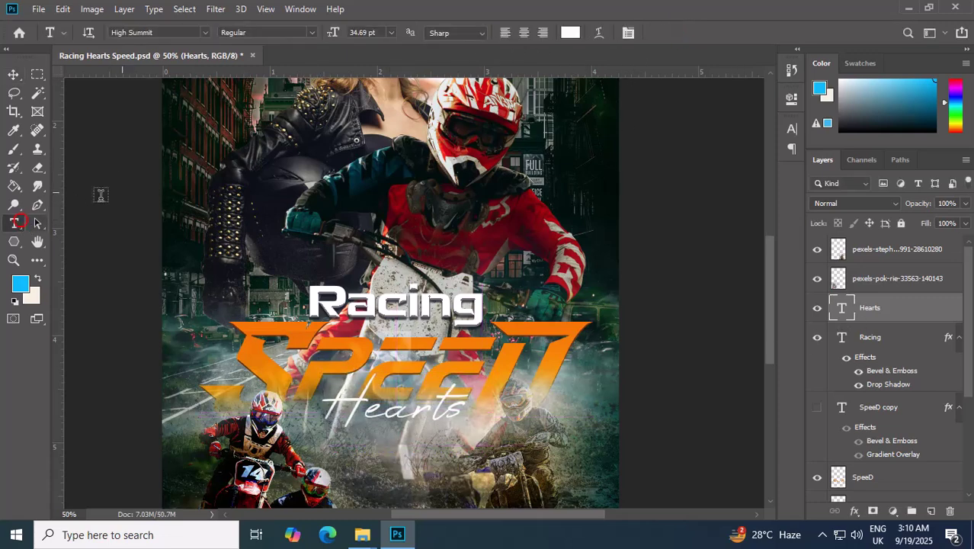
click(568, 32)
drag(659, 337, 800, 255)
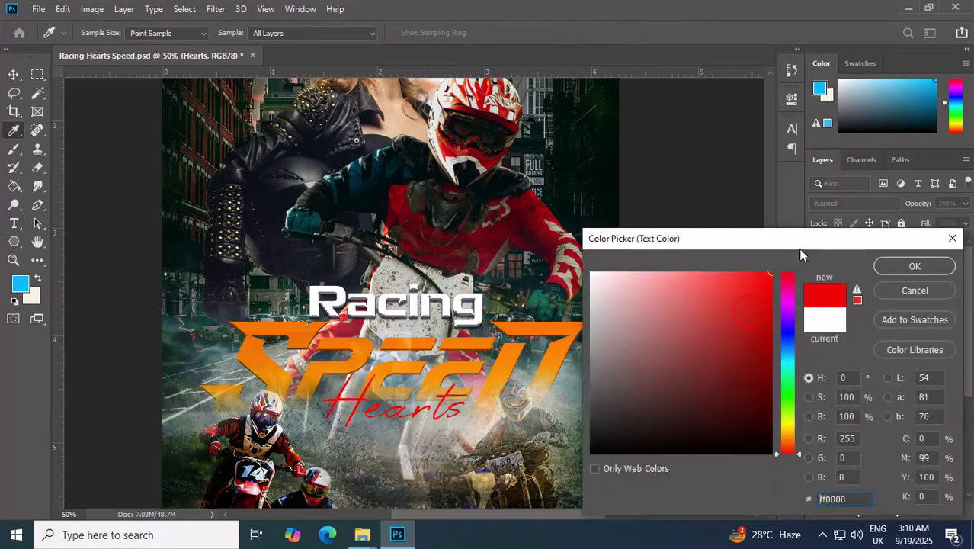
click(914, 266)
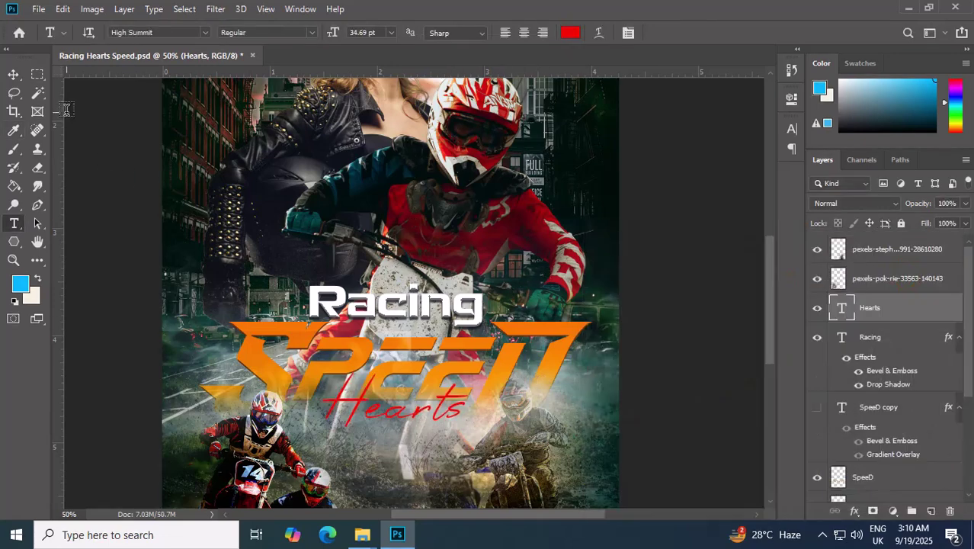
click(14, 74)
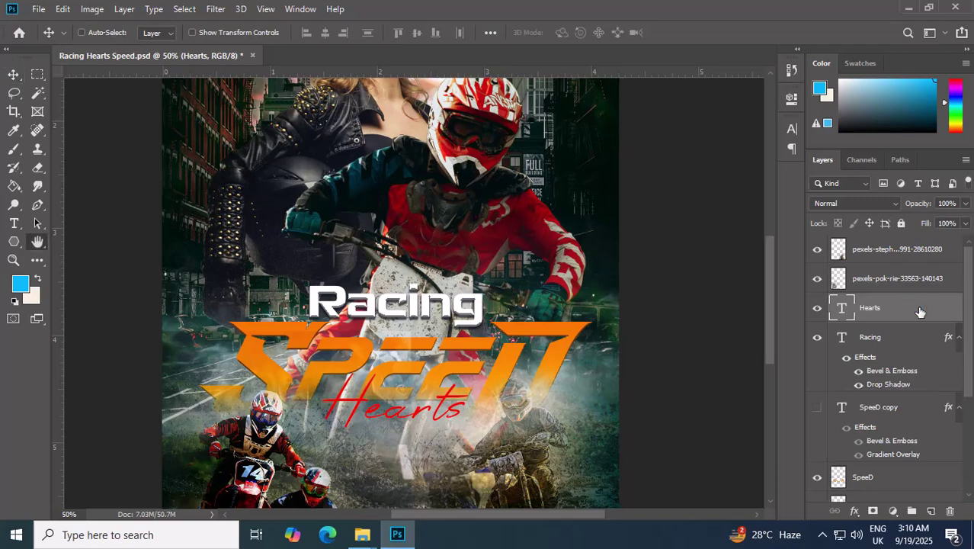
- Add a drop shadow and an outer glow to the Hearts text layer
double_click(920, 312)
click(466, 444)
drag(554, 173, 675, 186)
click(586, 436)
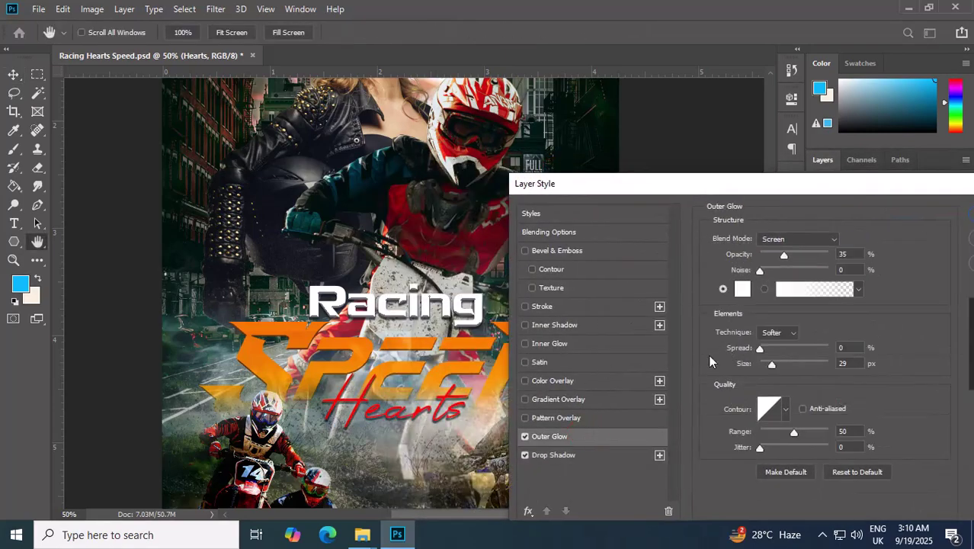
- Sample a dark red from the rider's jersey as the outer glow colour of the Hearts text
click(740, 288)
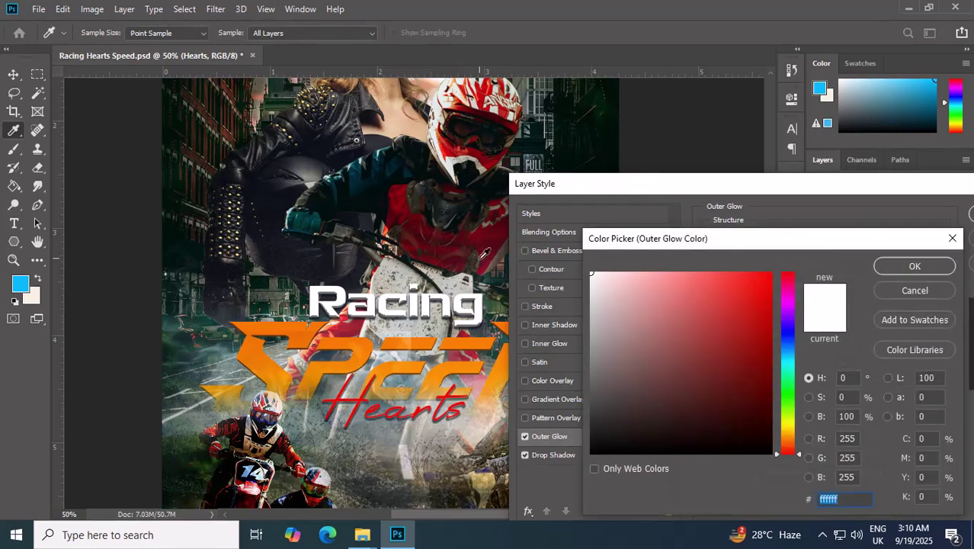
click(485, 252)
click(897, 265)
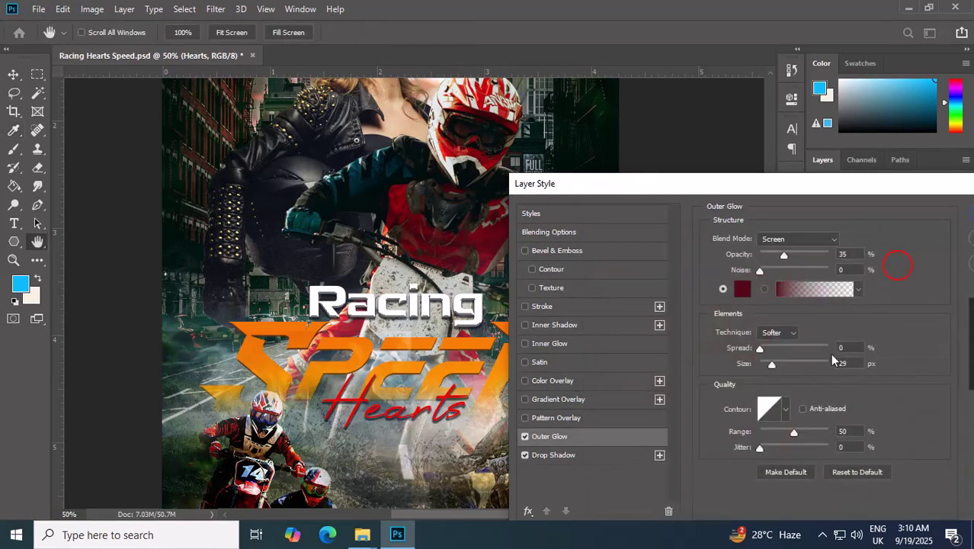
- Set the Hearts outer glow to Normal blending, 39% opacity, colour ff0000, 11% spread and 0 px size, and apply the layer style
click(796, 239)
click(779, 177)
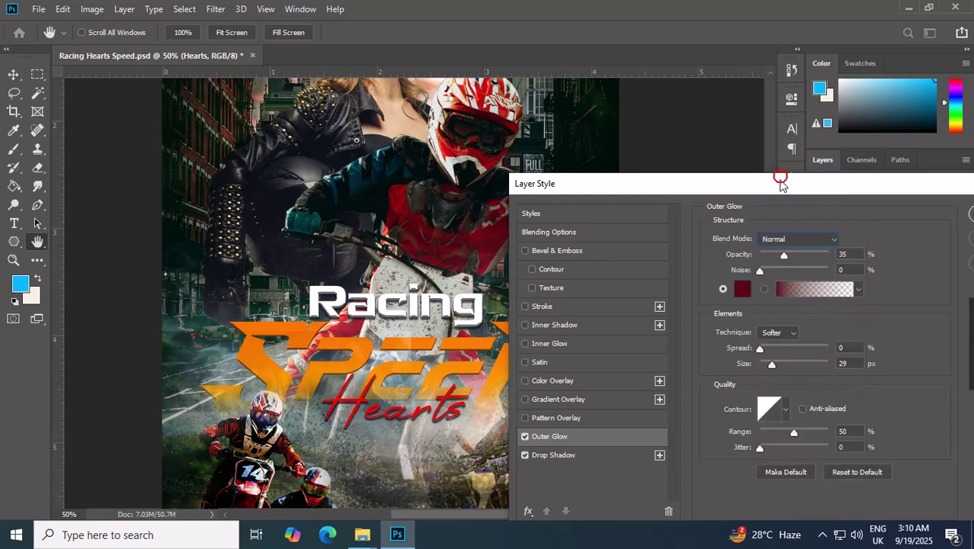
drag(789, 257, 793, 466)
click(742, 287)
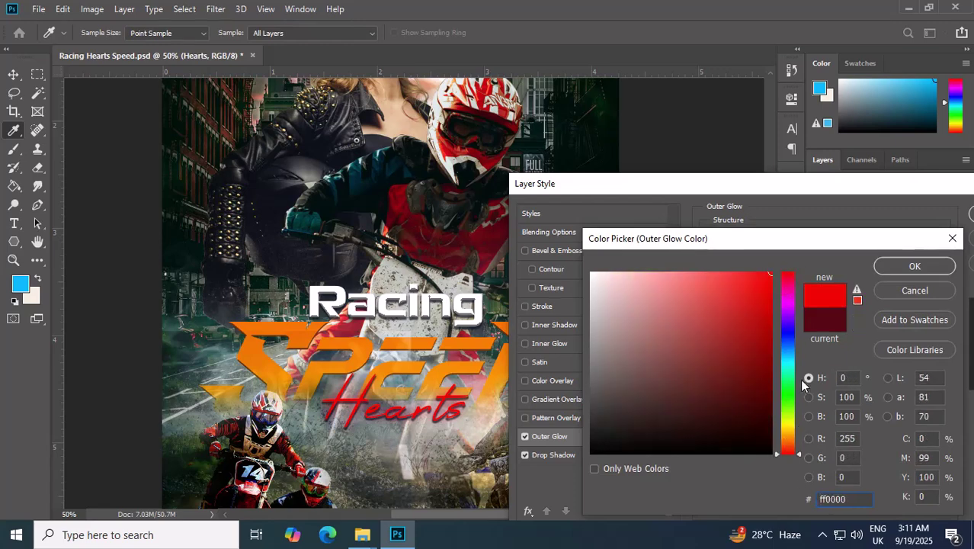
click(895, 263)
drag(763, 348, 764, 370)
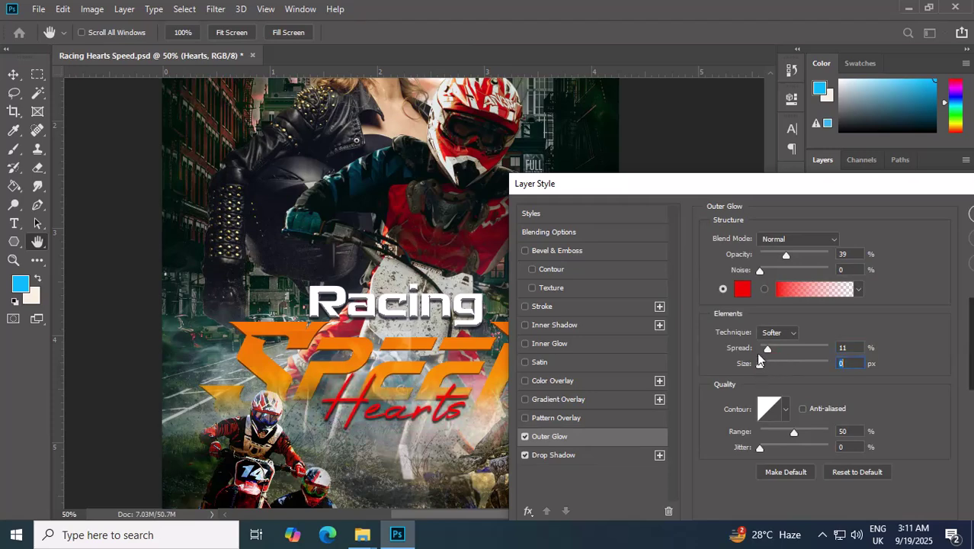
drag(774, 189, 685, 227)
key(Return)
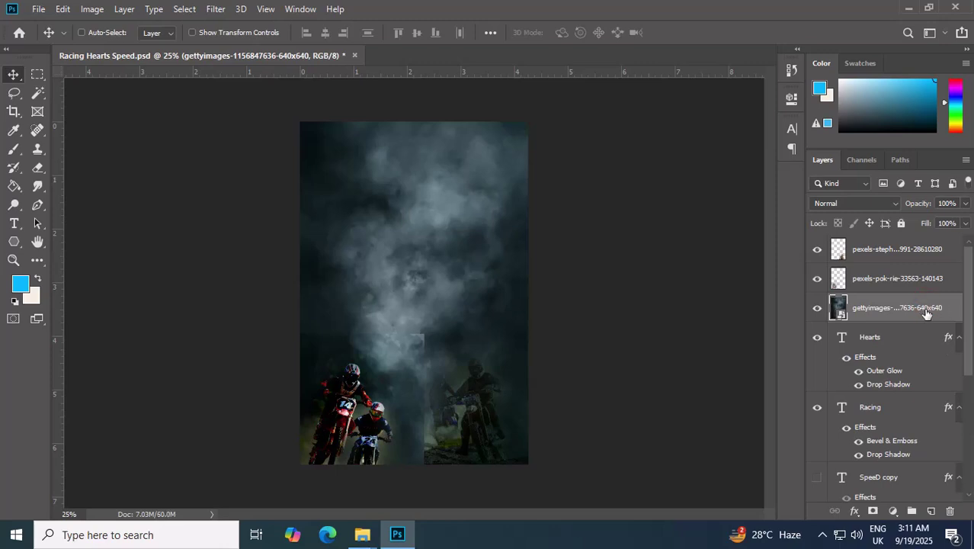
- Move the gettyimages smoke layer beneath the woman and rider cutouts, directly above the city street image
drag(925, 313, 899, 473)
scroll(914, 426, down, 5)
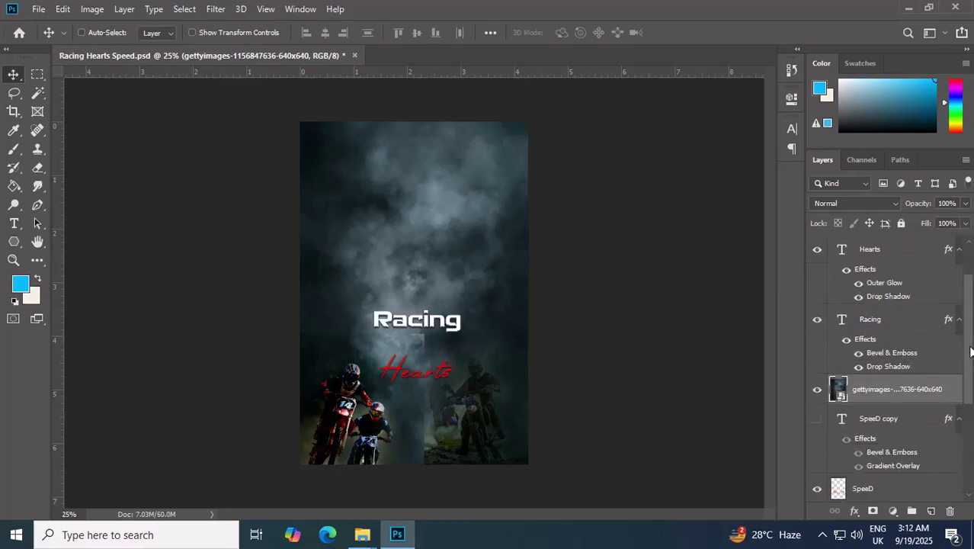
drag(865, 264, 902, 493)
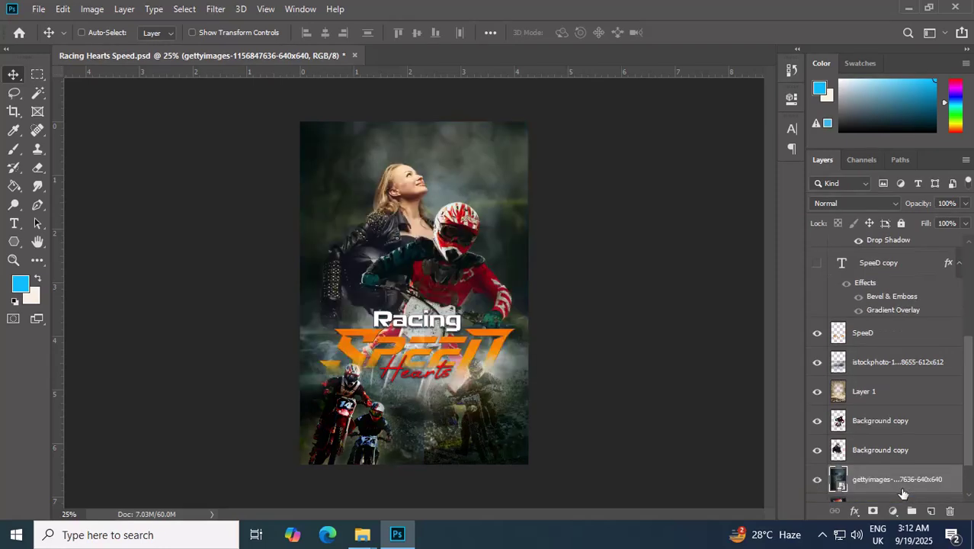
scroll(970, 368, down, 2)
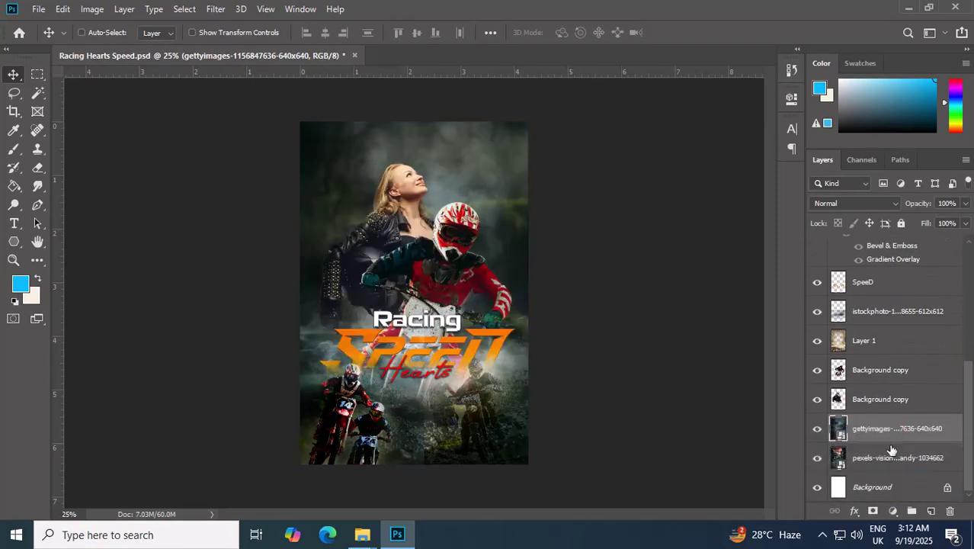
- Set the gettyimages smoke layer's blend mode to Exclusion
click(852, 203)
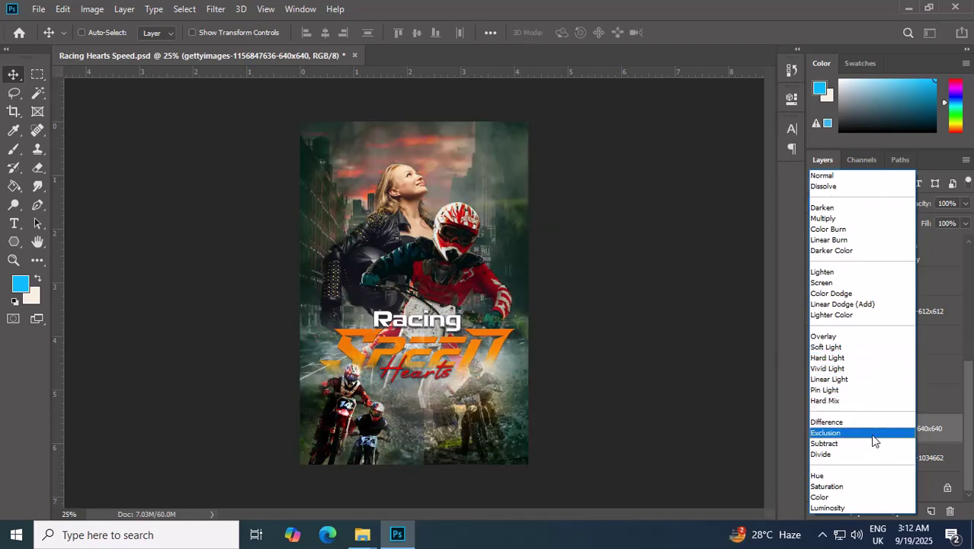
click(871, 432)
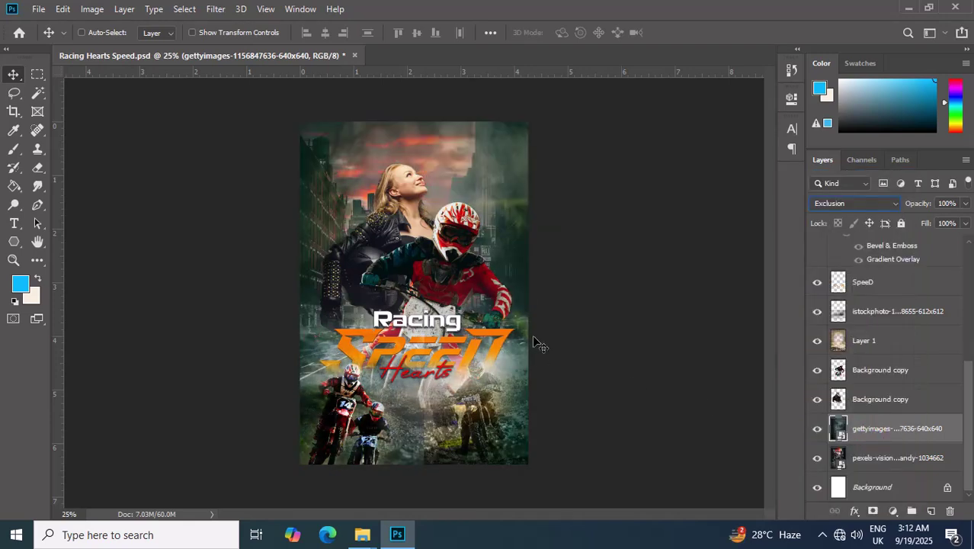
key(ctrl+minus)
key(ctrl+plus)
key(ctrl+plus)
key(ctrl+minus)
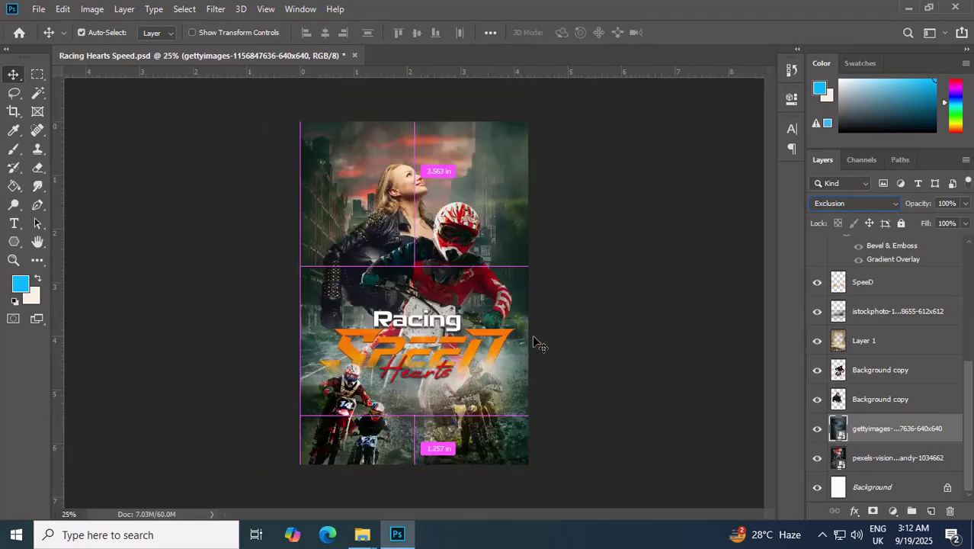
- Run Free Transform on the gettyimages smoke layer so it spans the poster, and apply the transform
key(ctrl+minus)
key(ctrl+plus)
key(ctrl+plus)
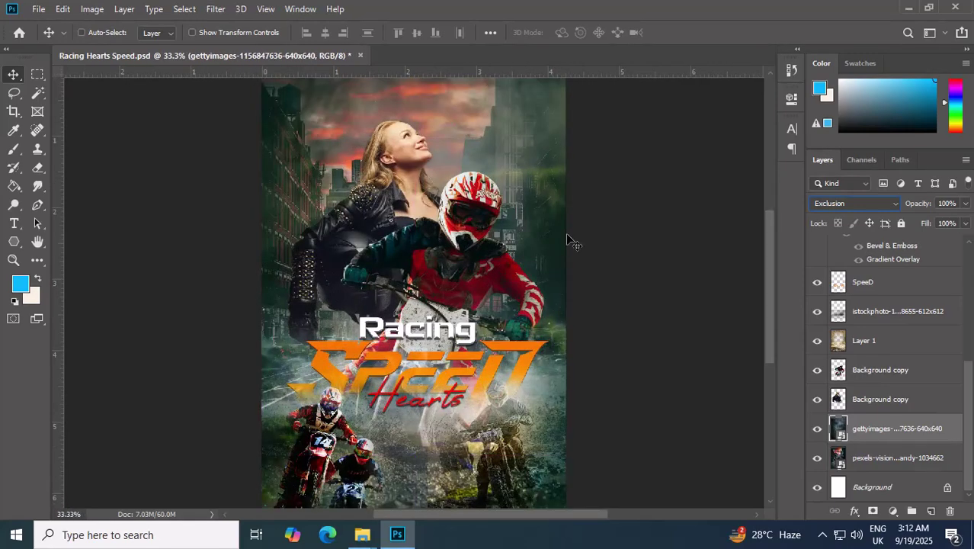
key(ctrl+t)
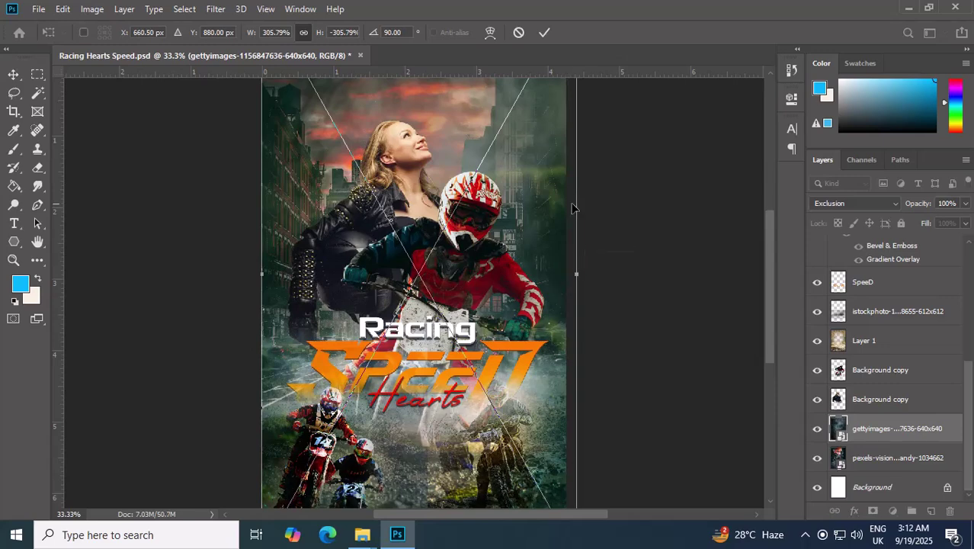
click(544, 33)
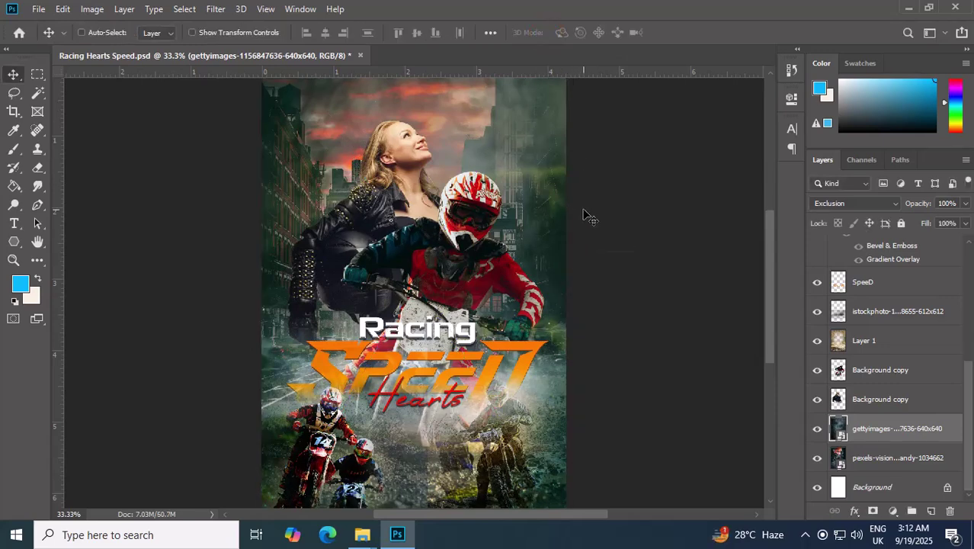
key(ctrl+minus)
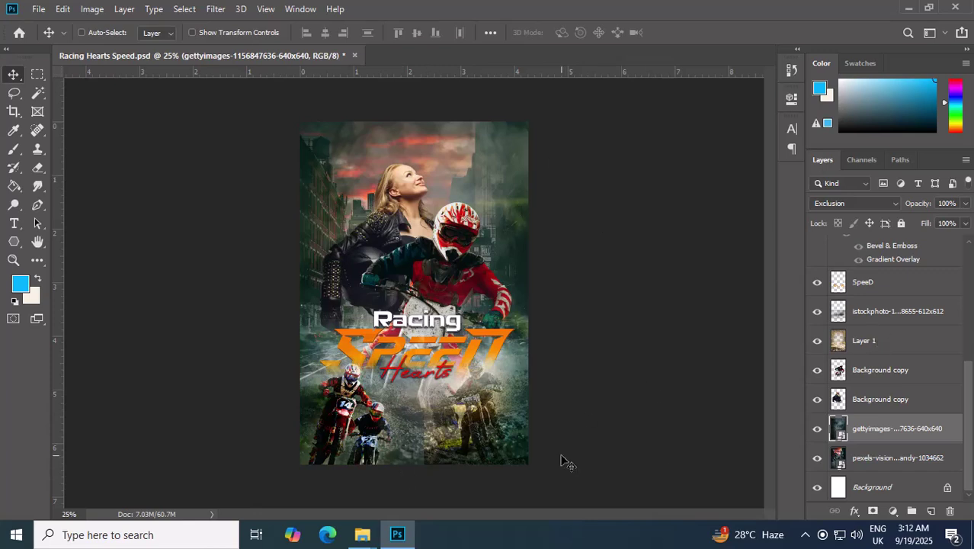
- Place the cracked-glass image as the topmost layer, rotated 90° and scaled to 355.56% to fill the canvas, with Lighten blending
scroll(971, 392, up, 10)
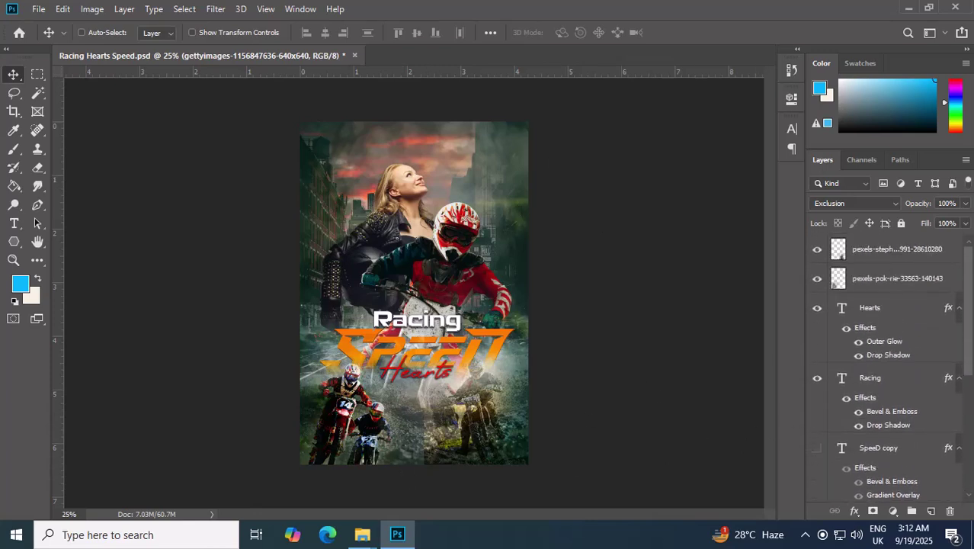
click(877, 251)
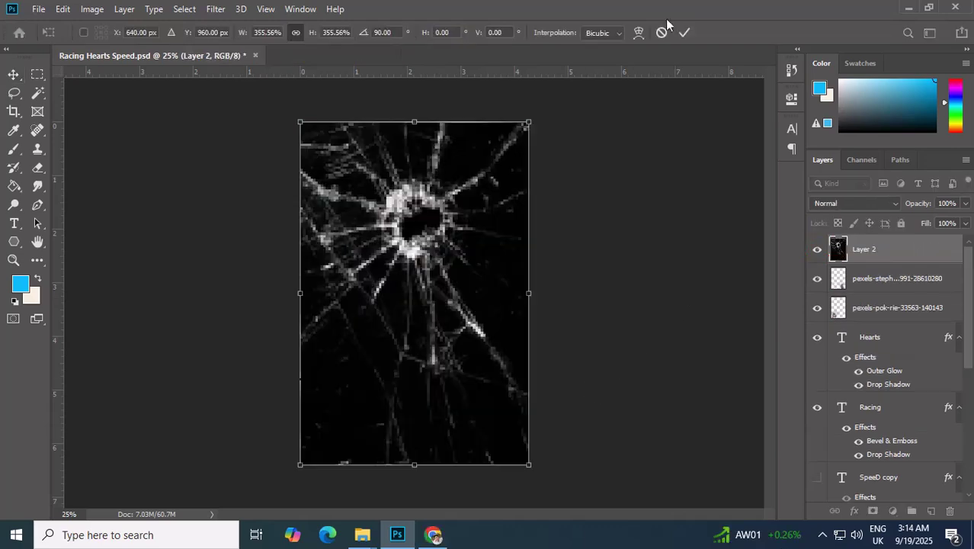
click(683, 32)
click(863, 203)
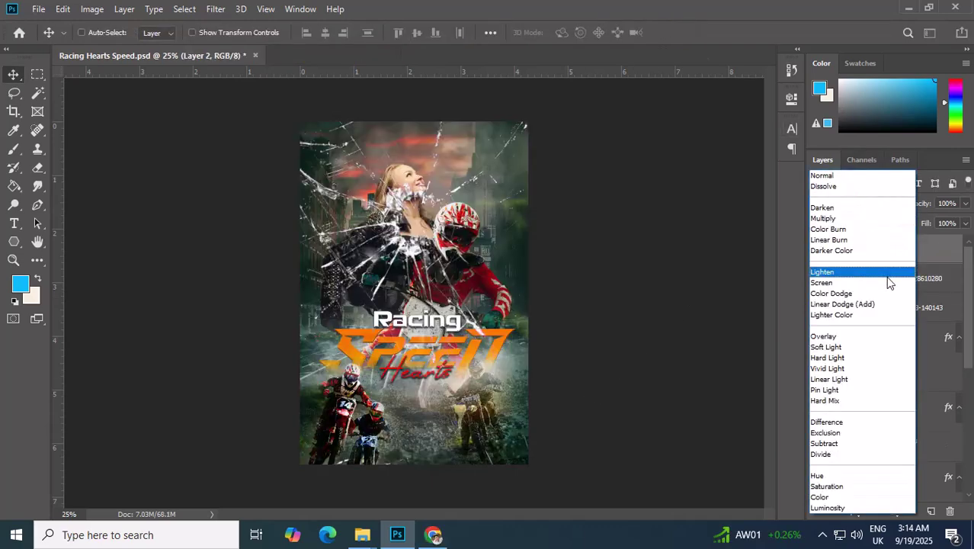
click(887, 276)
- Move the cracked-glass layer beneath the woman and rider cutouts, directly above the gettyimages smoke layer
drag(871, 261, 876, 454)
scroll(953, 339, down, 4)
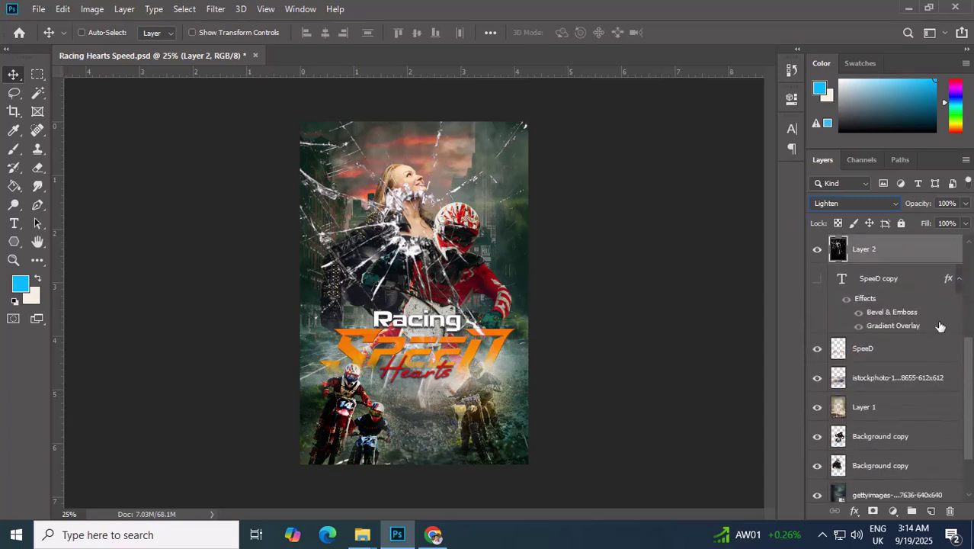
drag(896, 257, 888, 462)
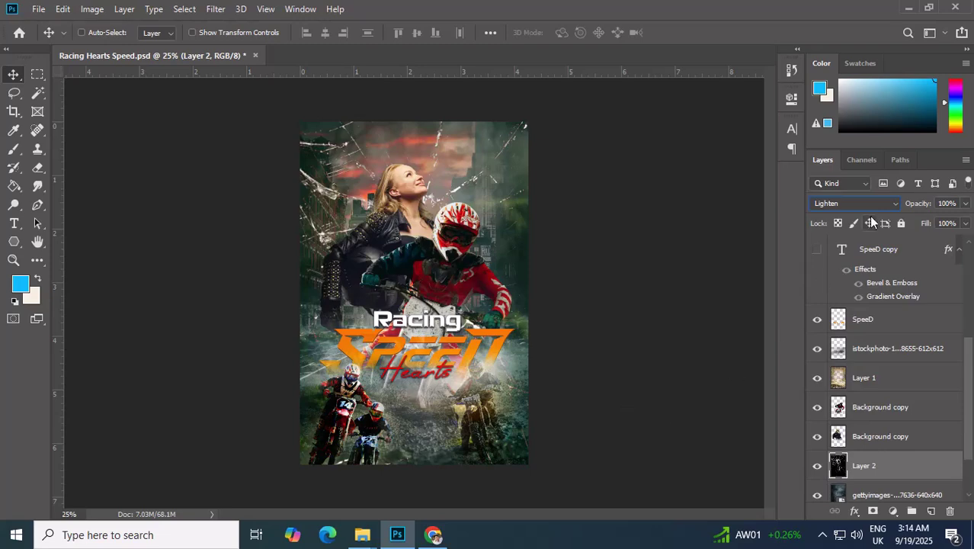
- Set the cracked-glass layer's blend mode to Hue and toggle its visibility to compare the effect
click(869, 203)
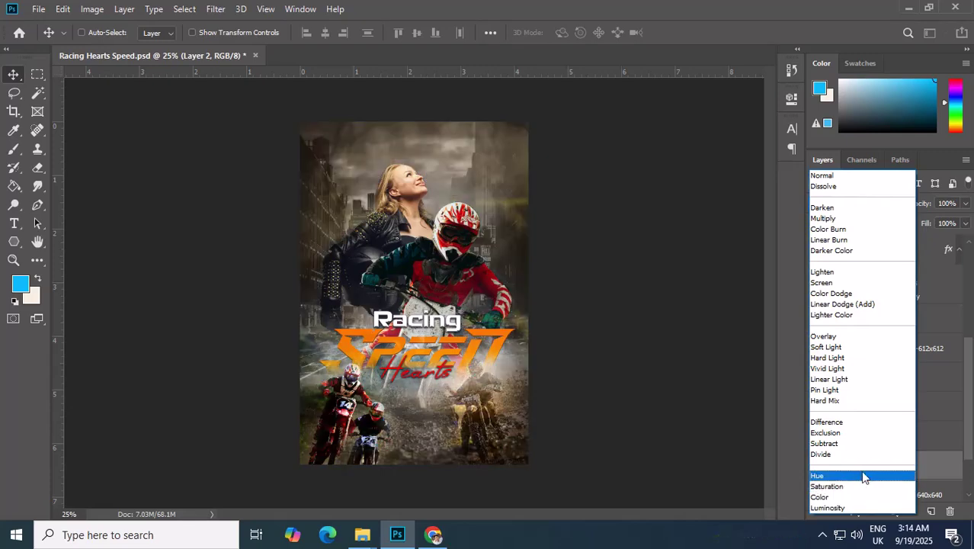
click(863, 476)
click(816, 466)
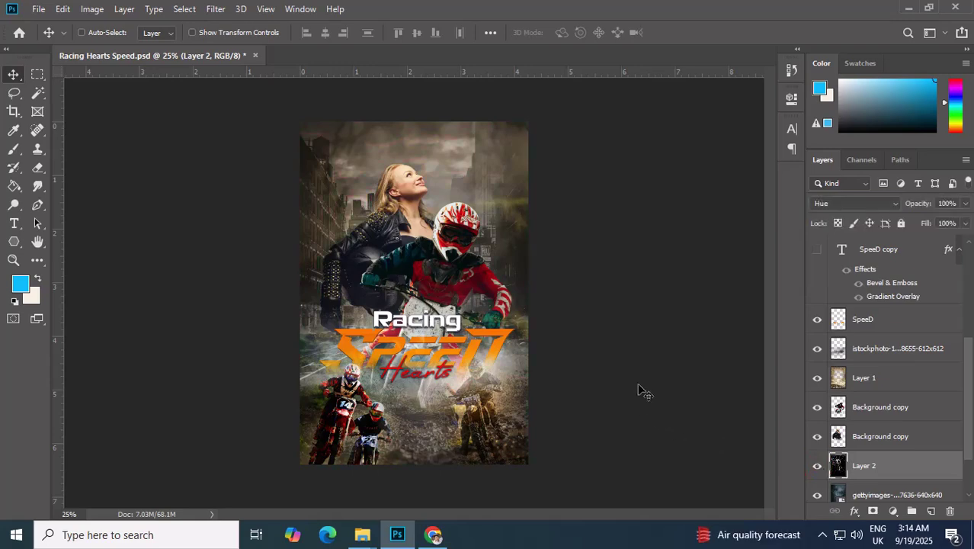
- Add a new layer directly above the woman cutout and fill it with 50% Gray
key(ctrl)
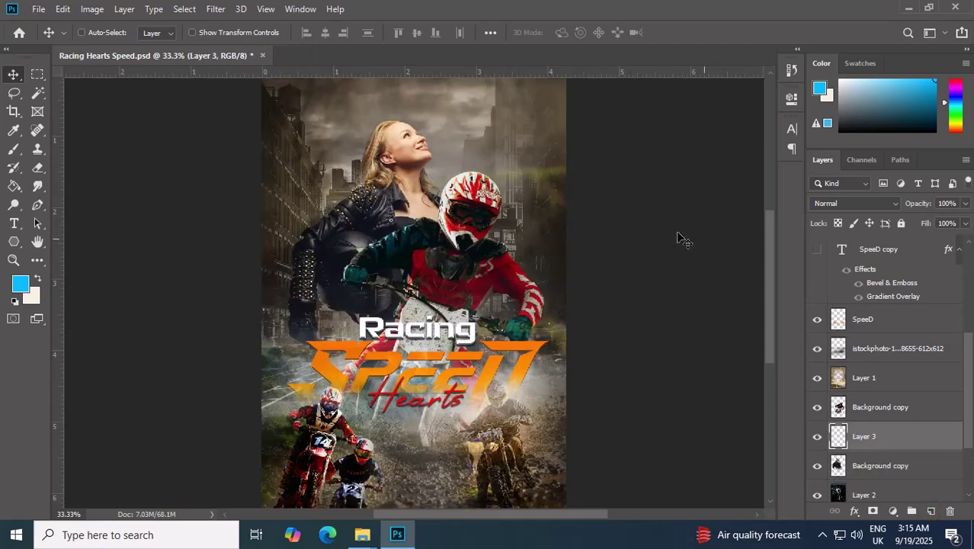
click(73, 9)
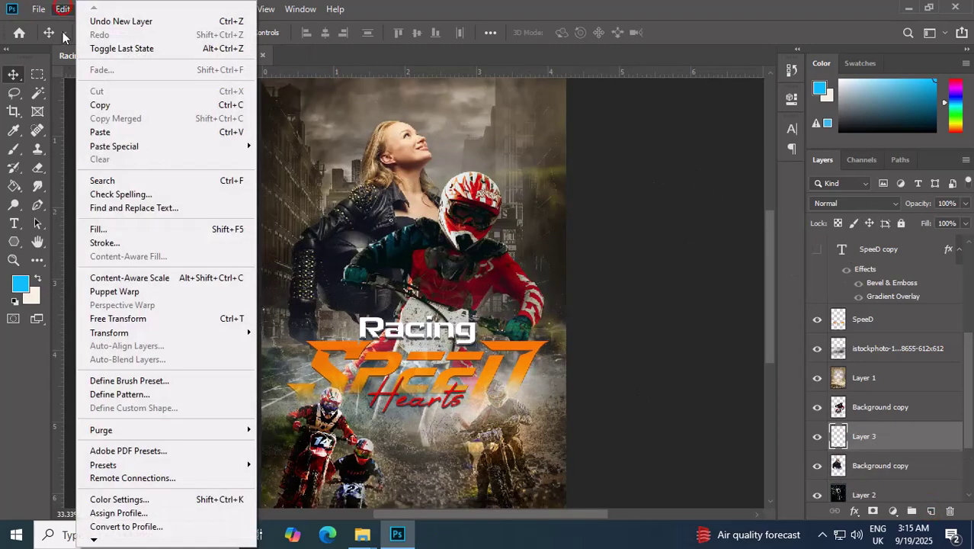
click(96, 226)
click(492, 125)
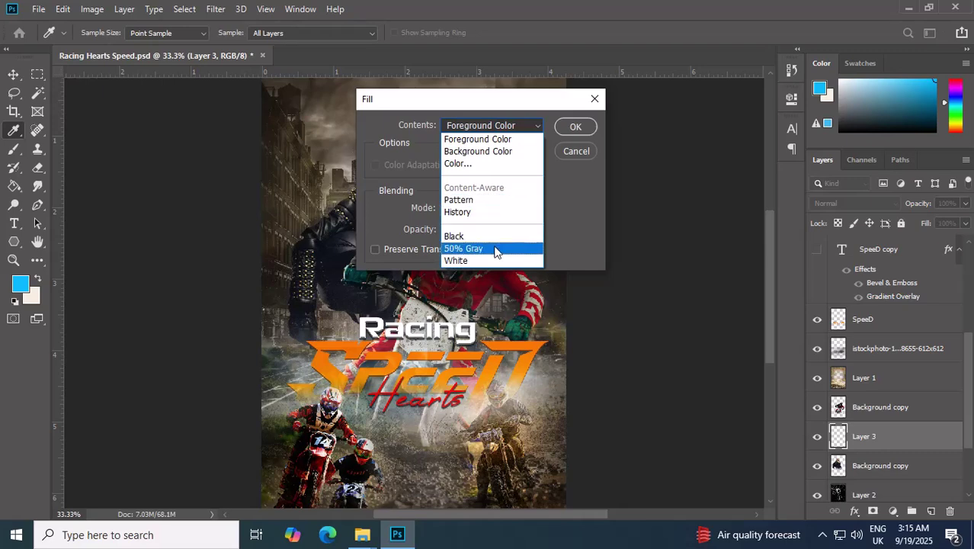
click(464, 249)
click(575, 126)
- Clip the gray layer to the woman cutout and set its blend mode to Overlay
right_click(936, 448)
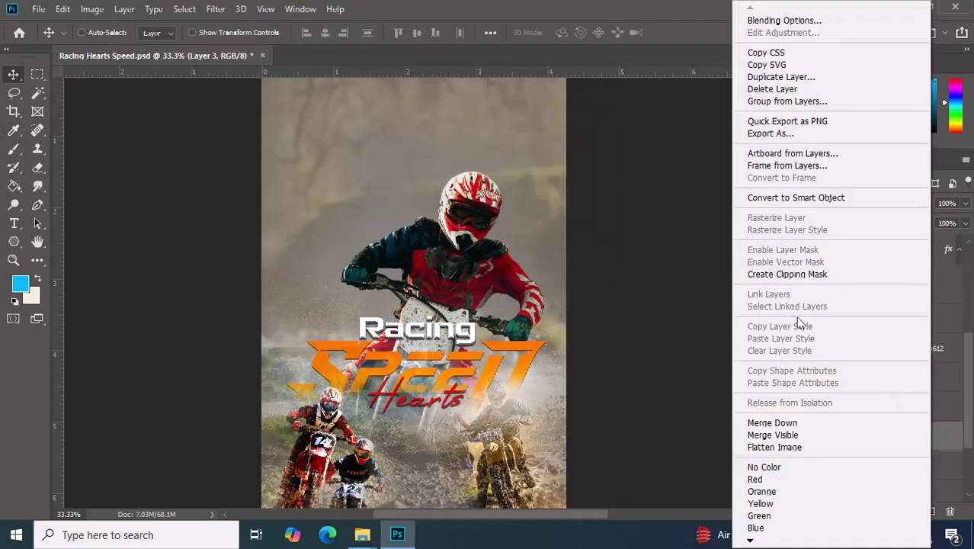
click(785, 275)
click(861, 205)
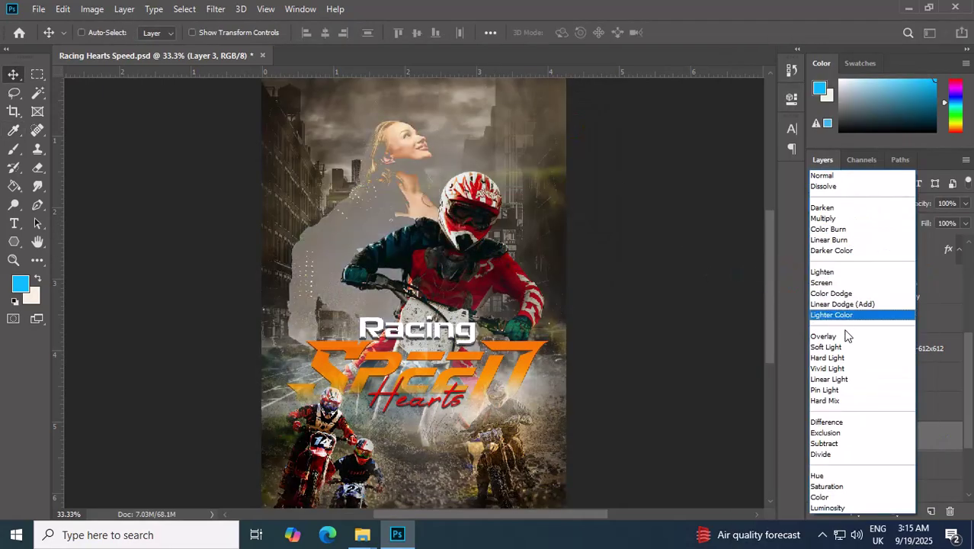
click(843, 337)
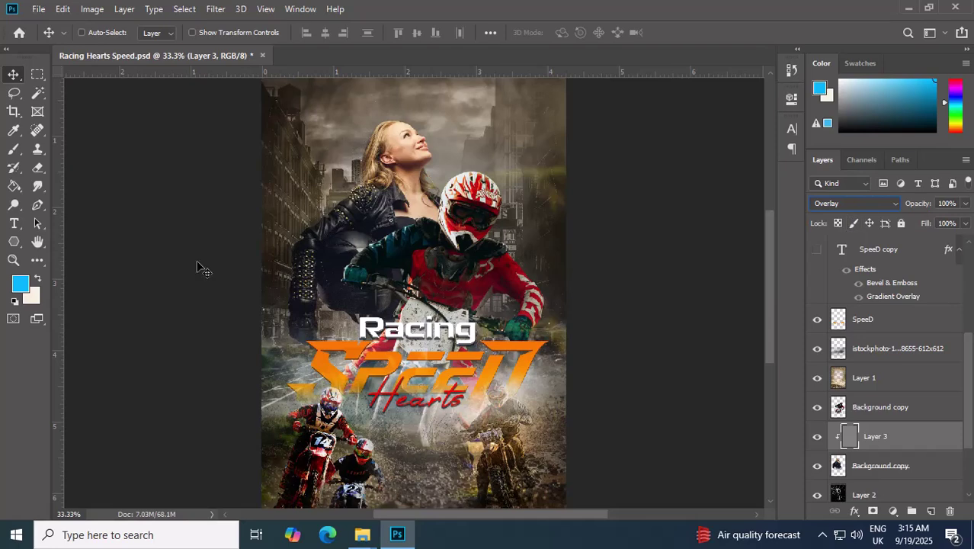
- Brighten the woman's face, hair and jacket sleeve on the gray layer using the Dodge tool with Midtones range and 50% exposure
drag(14, 204, 75, 204)
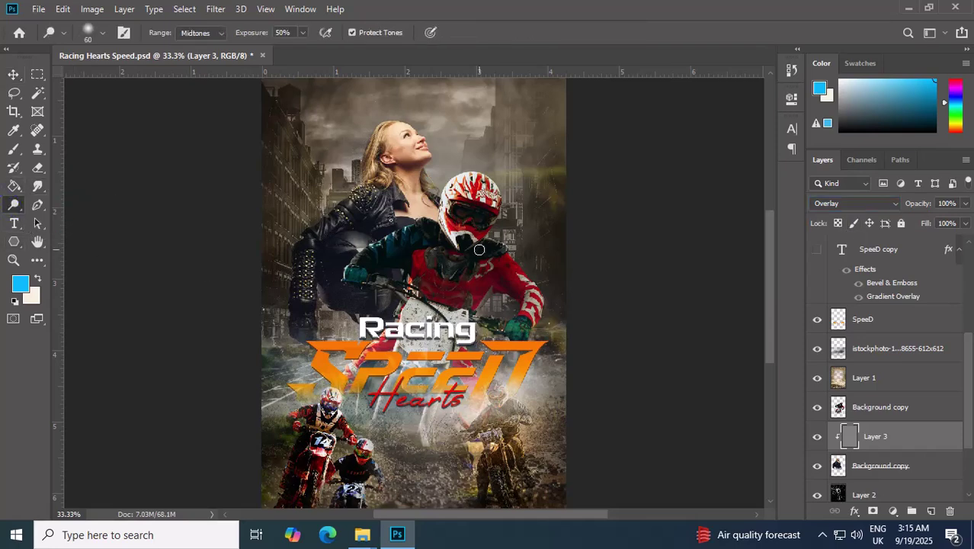
scroll(404, 270, up, 2)
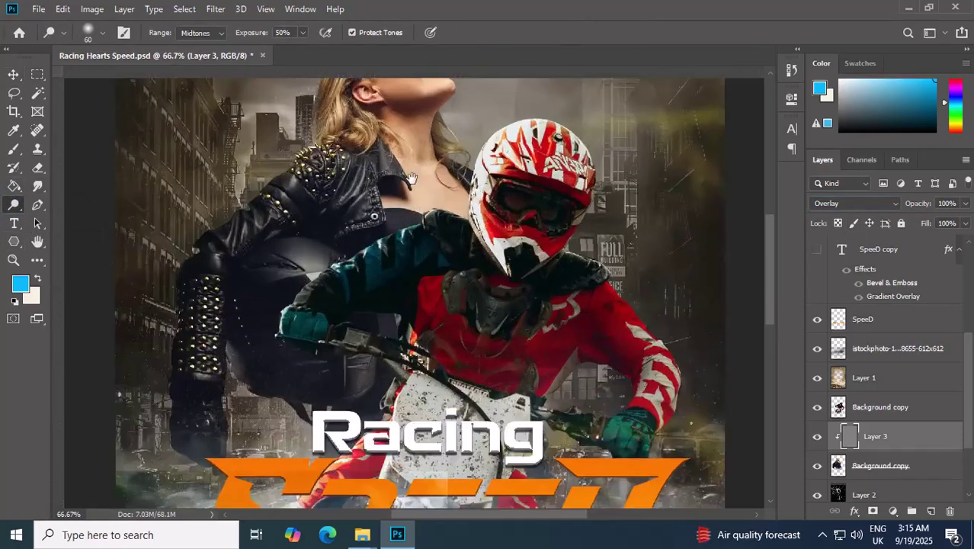
drag(399, 156, 399, 308)
drag(14, 204, 60, 206)
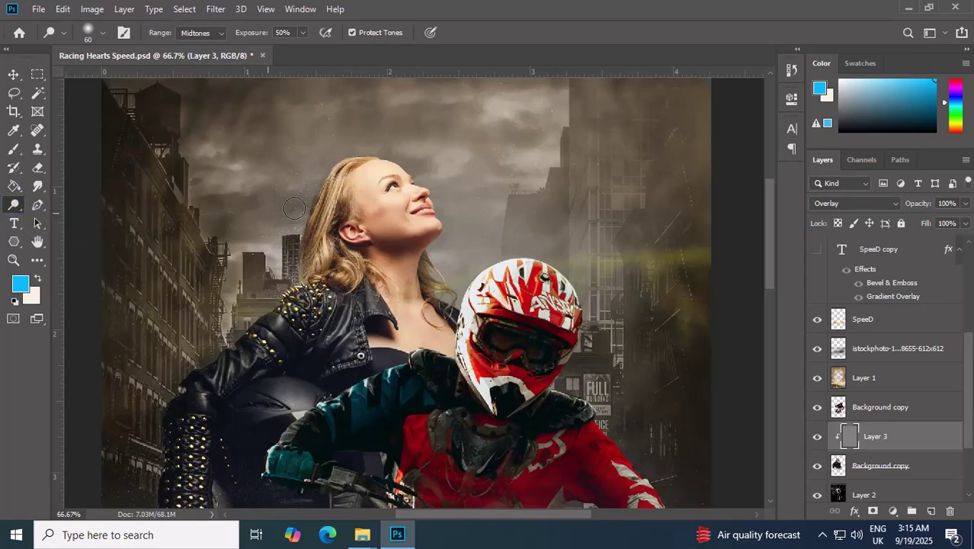
drag(369, 184, 397, 201)
mouse_move(340, 179)
mouse_down()
mouse_move(311, 282)
mouse_move(319, 236)
mouse_move(334, 242)
mouse_move(349, 292)
mouse_move(436, 259)
mouse_move(456, 307)
mouse_move(412, 297)
mouse_move(415, 255)
mouse_move(469, 263)
mouse_move(454, 248)
mouse_move(437, 274)
mouse_move(358, 247)
mouse_move(357, 276)
mouse_move(397, 263)
mouse_move(325, 256)
mouse_move(318, 227)
mouse_move(301, 214)
mouse_move(305, 241)
mouse_move(199, 319)
mouse_move(201, 428)
mouse_up()
scroll(433, 259, down, 3)
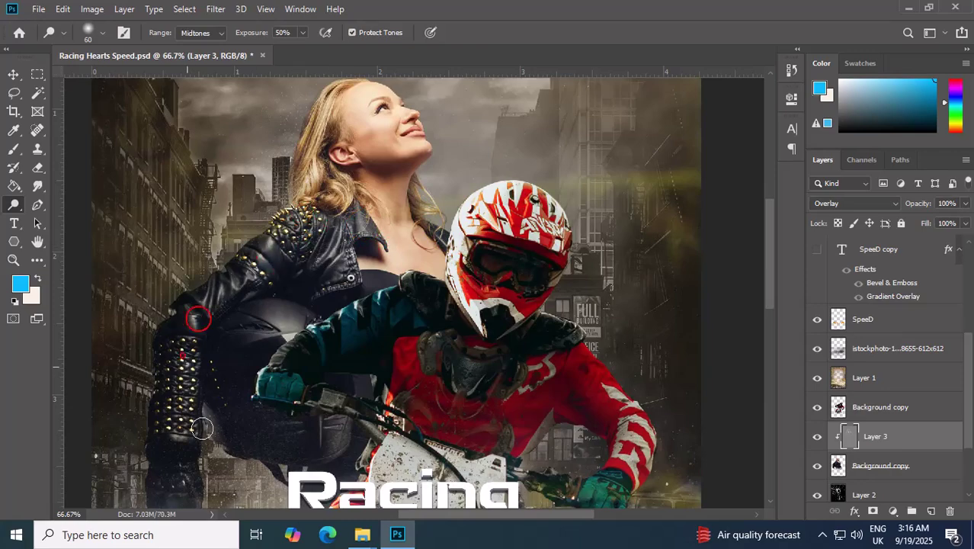
scroll(201, 428, down, 3)
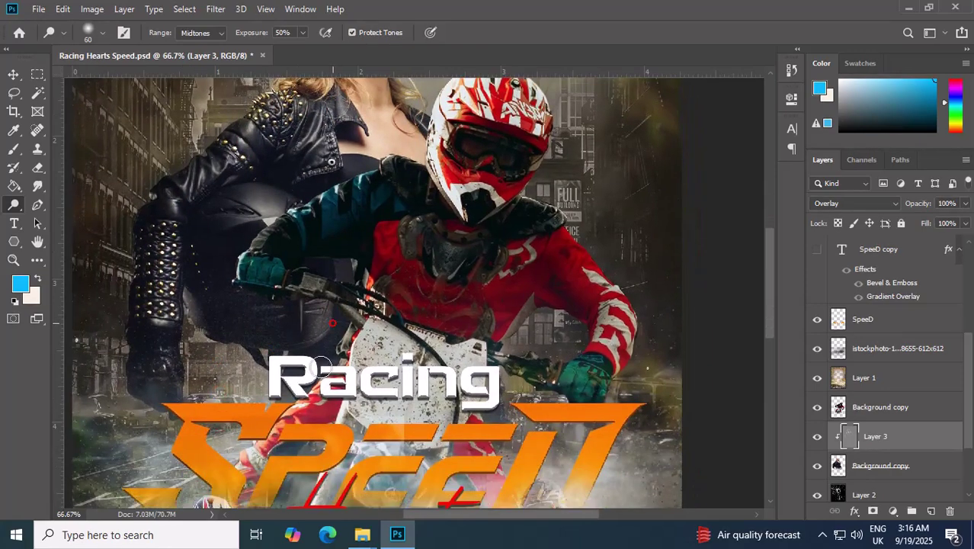
scroll(433, 283, up, 3)
- Darken the woman's hair and neck on the gray layer using the Burn tool with Midtones range and 50% exposure
right_click(14, 204)
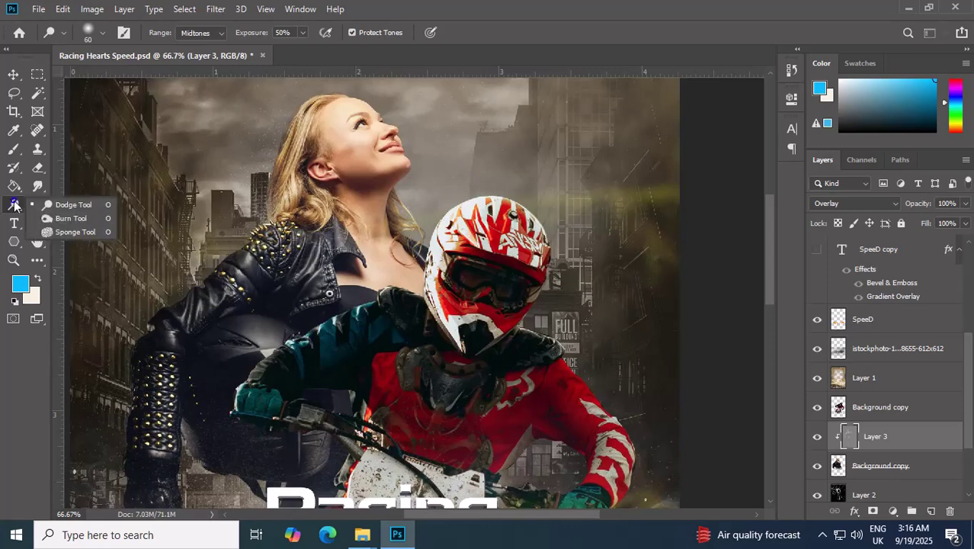
click(66, 217)
drag(292, 124, 300, 182)
drag(309, 107, 313, 169)
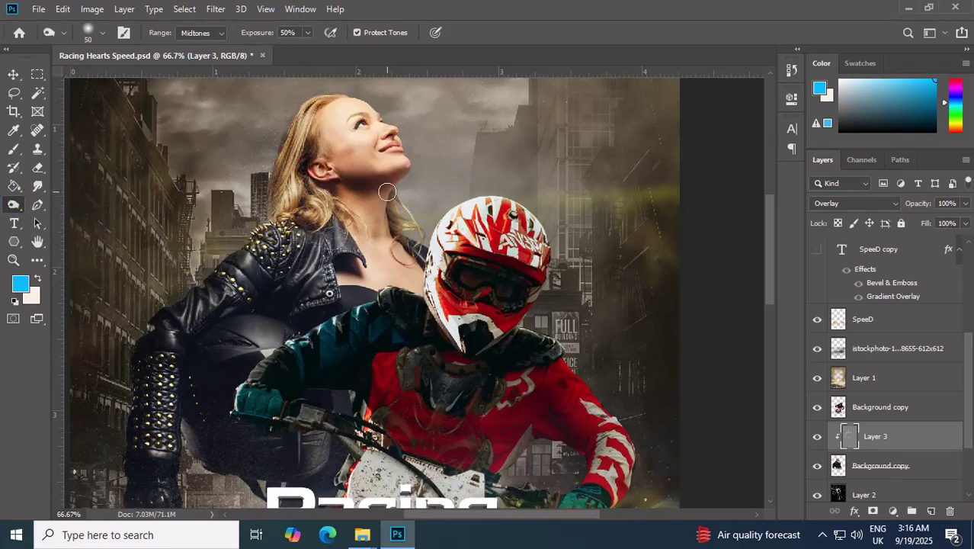
mouse_move(387, 191)
mouse_down()
mouse_move(393, 273)
mouse_move(395, 234)
mouse_up()
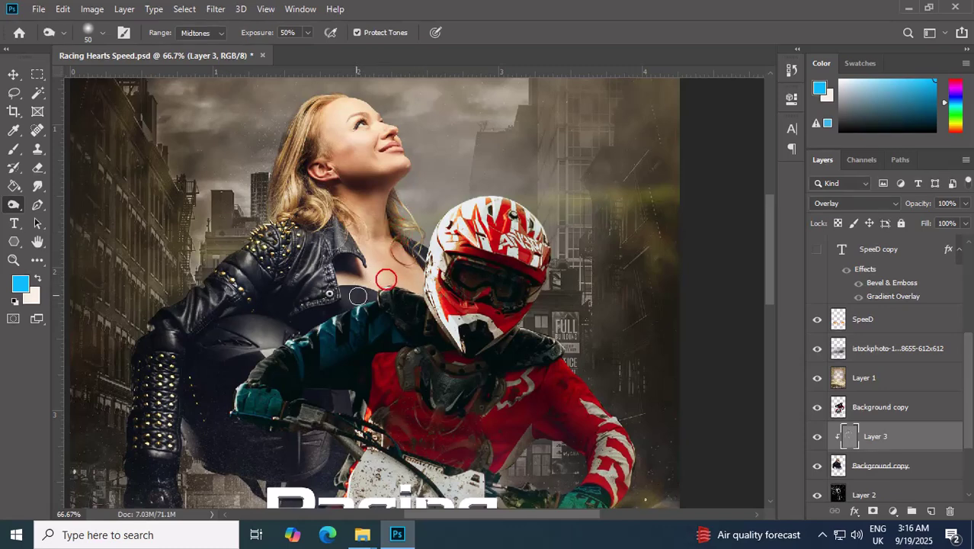
- Burn shadows into the woman's jacket sleeve, shoulder and the helmet she holds, enlarging the brush to 80
drag(124, 366, 129, 479)
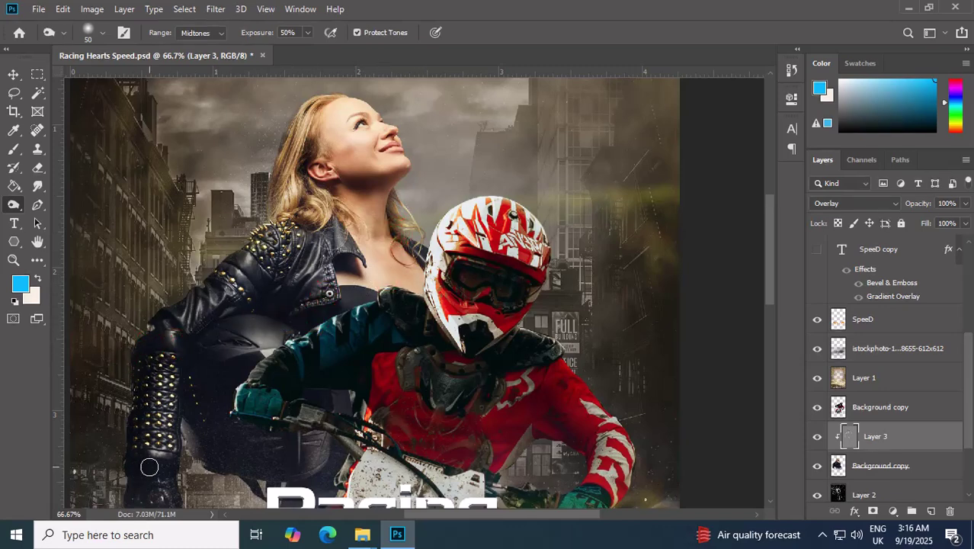
key(bracketright)
drag(142, 336, 168, 297)
click(259, 243)
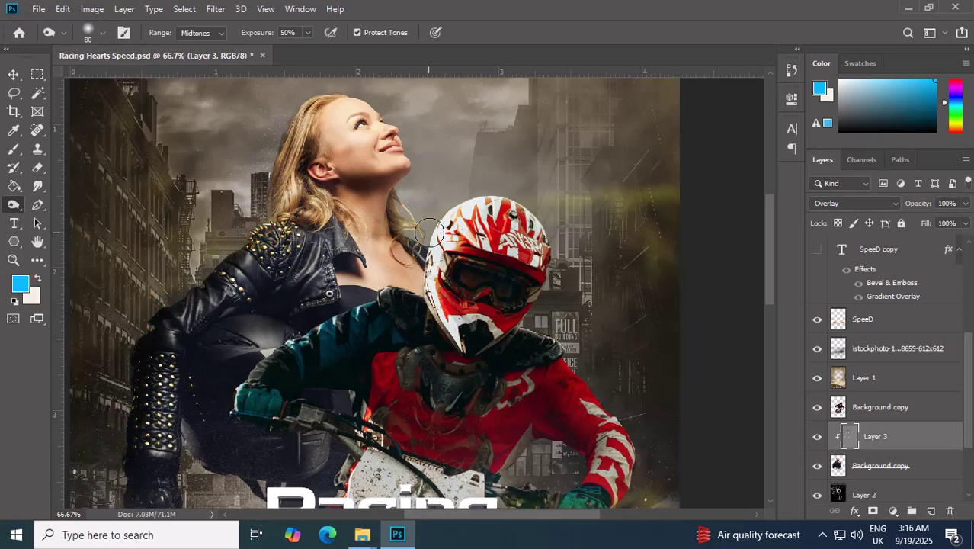
click(241, 348)
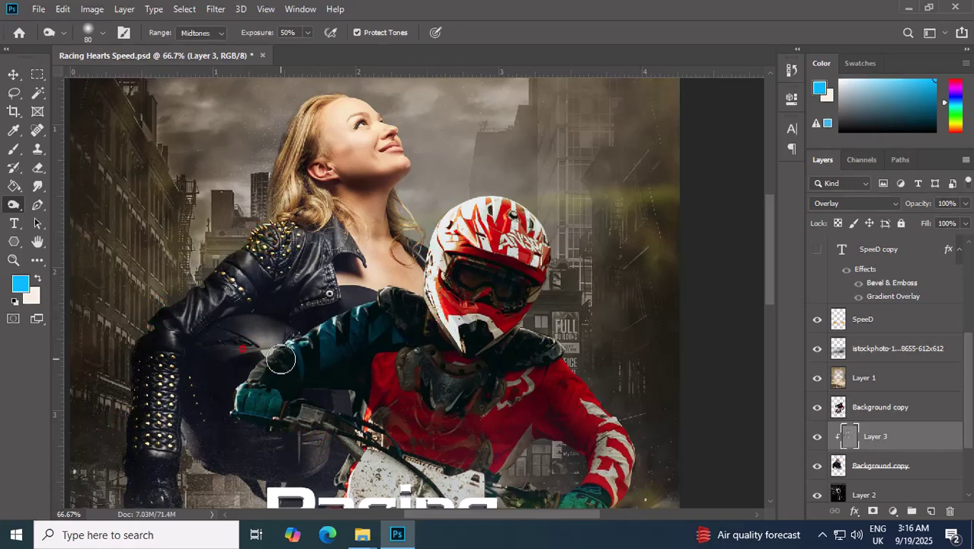
click(286, 331)
click(202, 309)
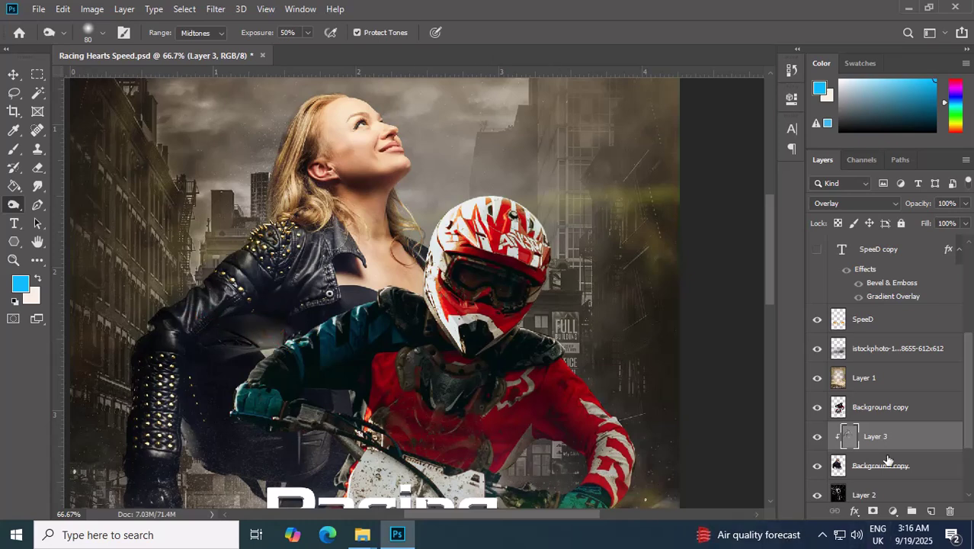
- Add a Brightness/Contrast adjustment clipped to the woman cutout, with brightness -24 and contrast 37
click(892, 511)
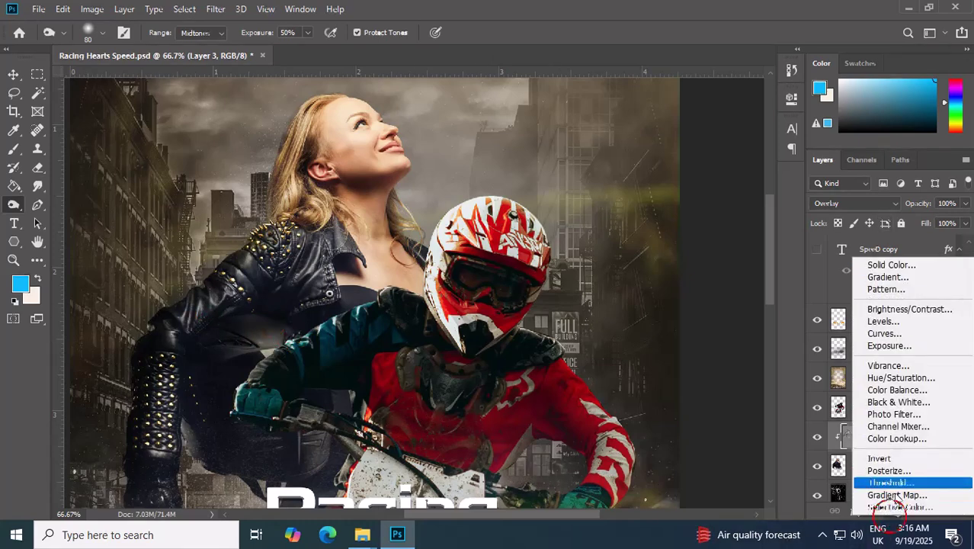
click(885, 311)
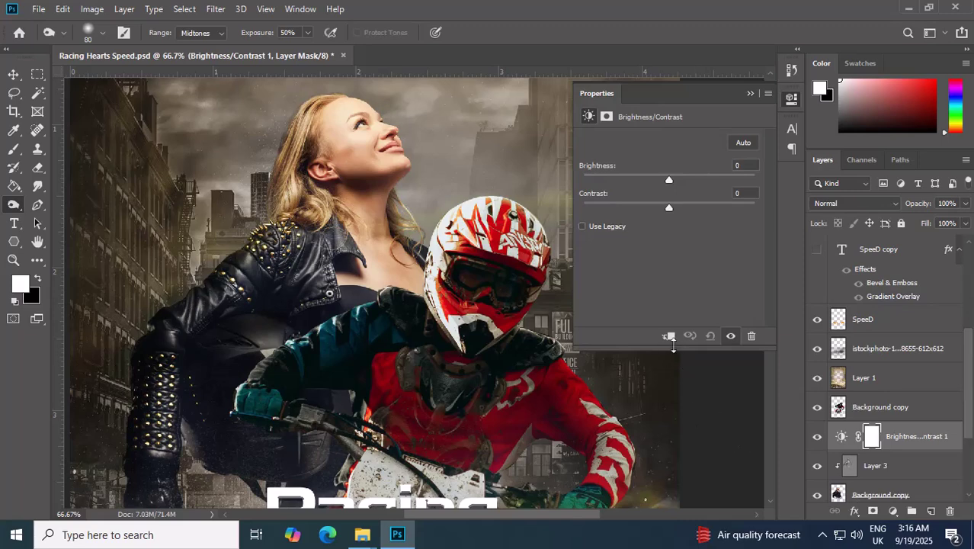
click(669, 338)
drag(668, 183, 635, 208)
click(670, 206)
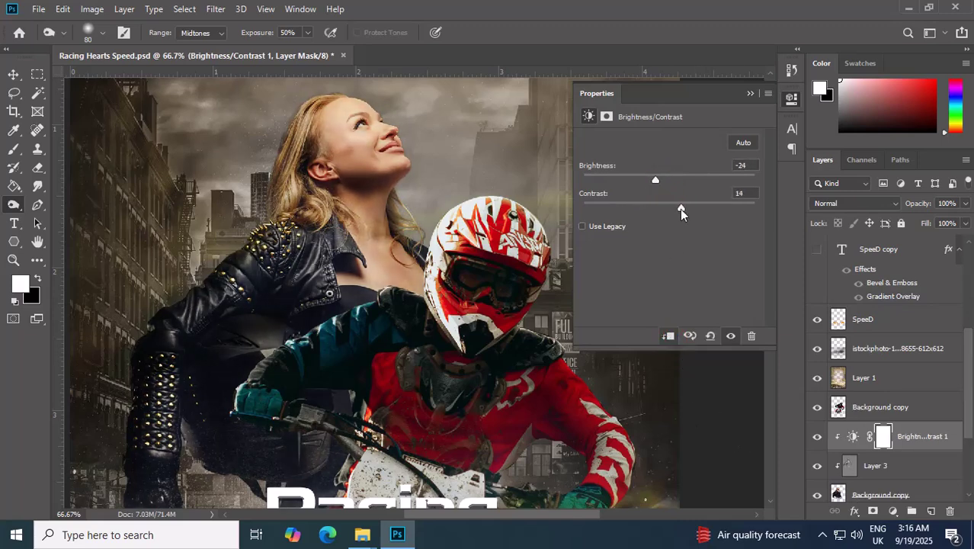
click(749, 92)
- Add a Levels adjustment clipped to the woman cutout, with input levels of 1, 0.95 and 235
click(893, 510)
click(884, 313)
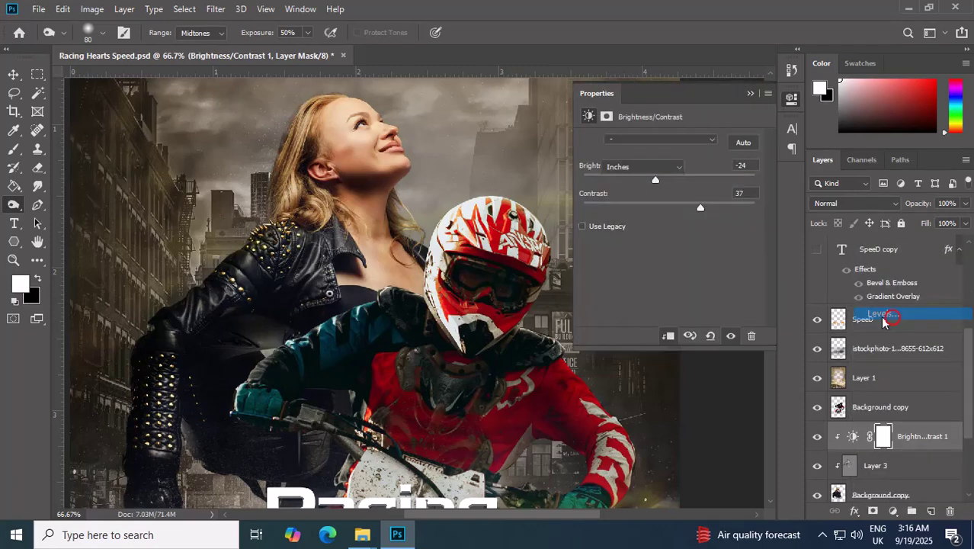
click(669, 337)
drag(602, 243, 684, 253)
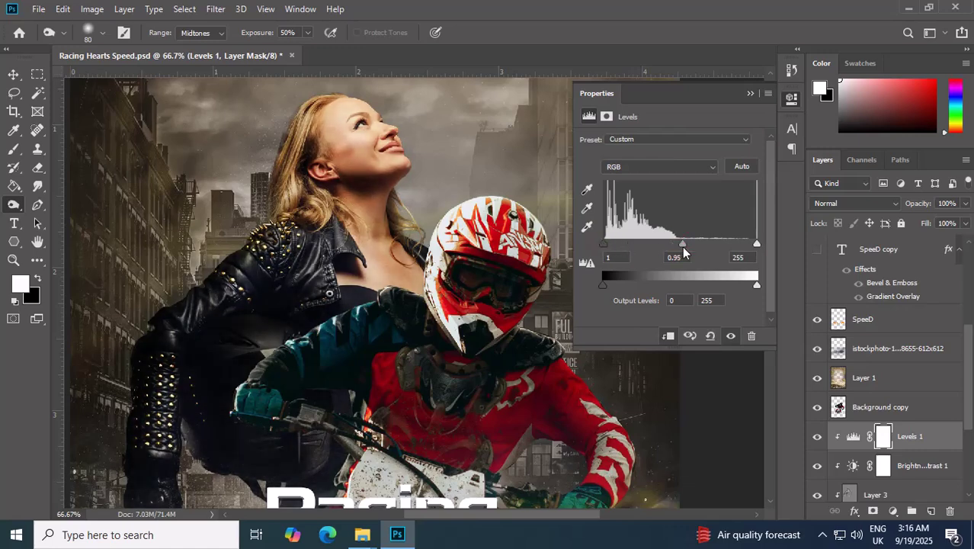
drag(756, 243, 745, 246)
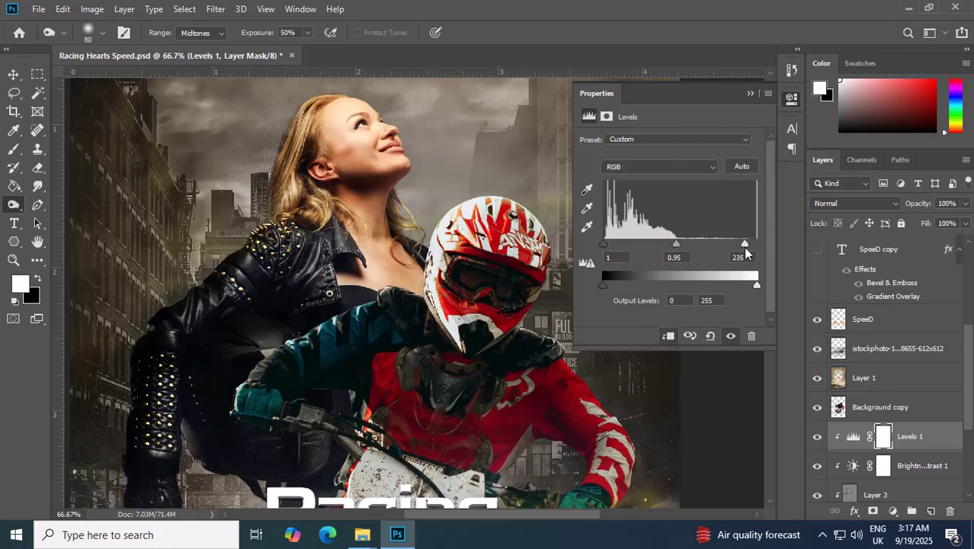
- Add a Brightness/Contrast adjustment clipped to the large motocross rider's layer, Background copy, and adjust its brightness and contrast
click(750, 93)
key(ctrl+minus)
key(ctrl+minus)
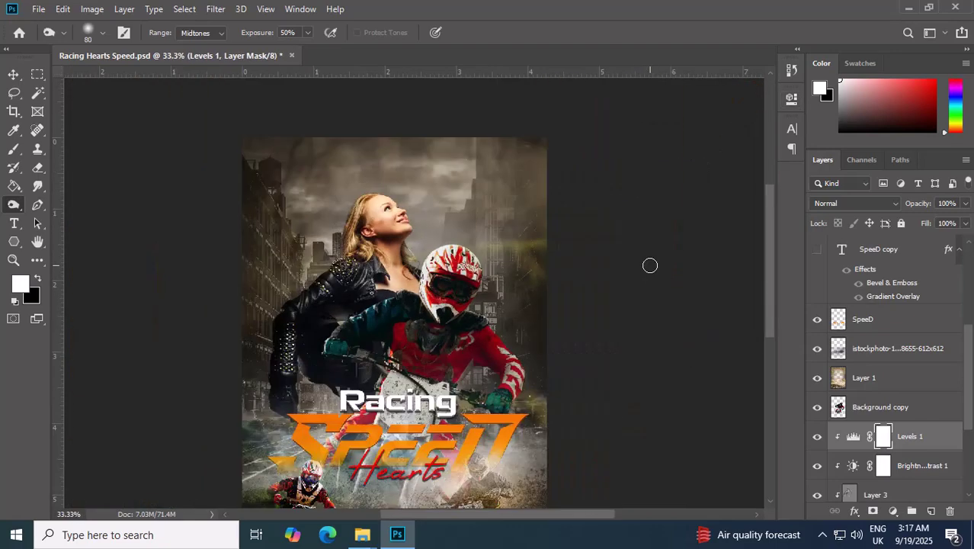
key(ctrl+plus)
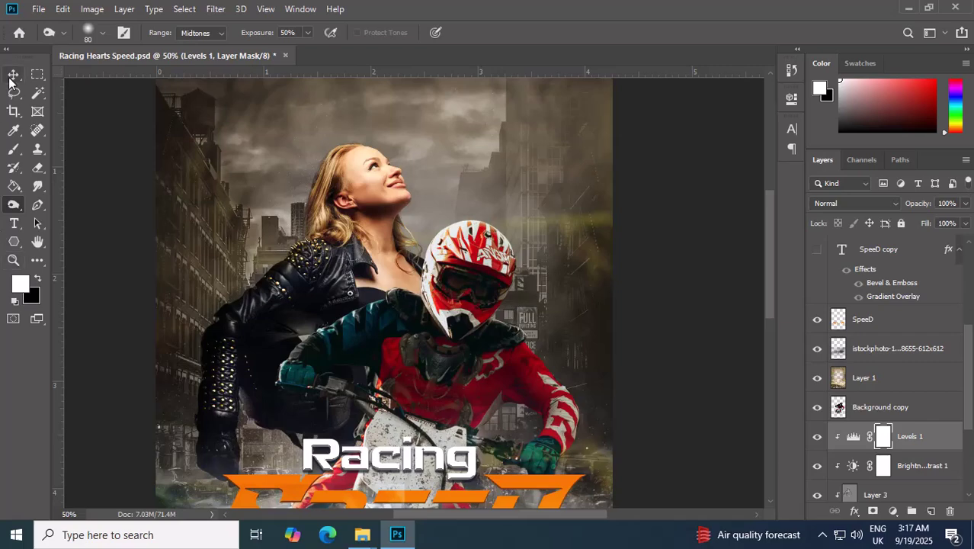
click(12, 75)
click(865, 408)
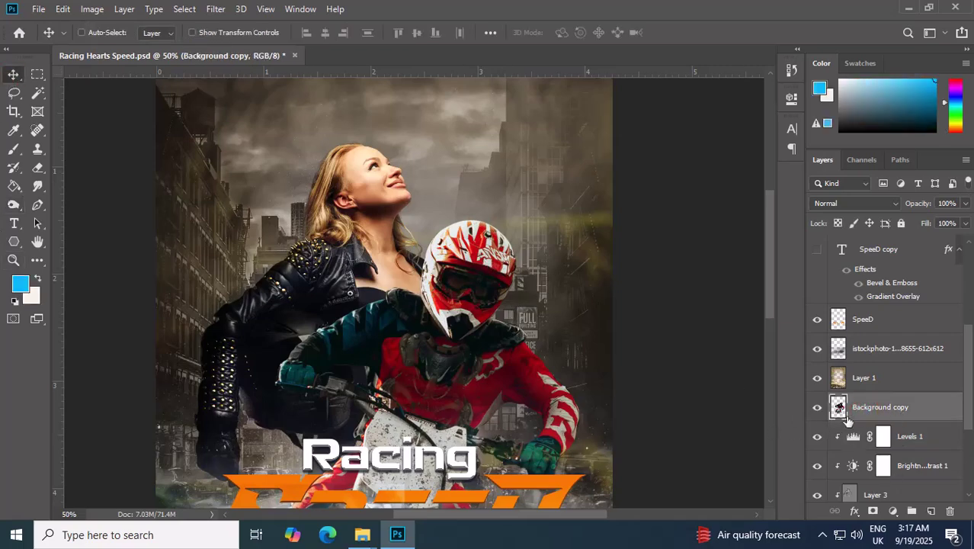
click(892, 510)
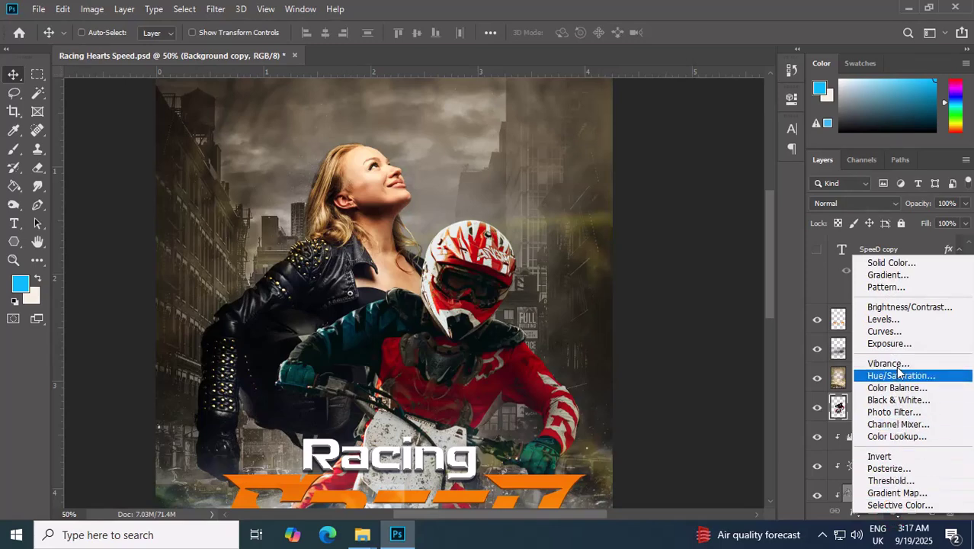
click(816, 516)
click(892, 512)
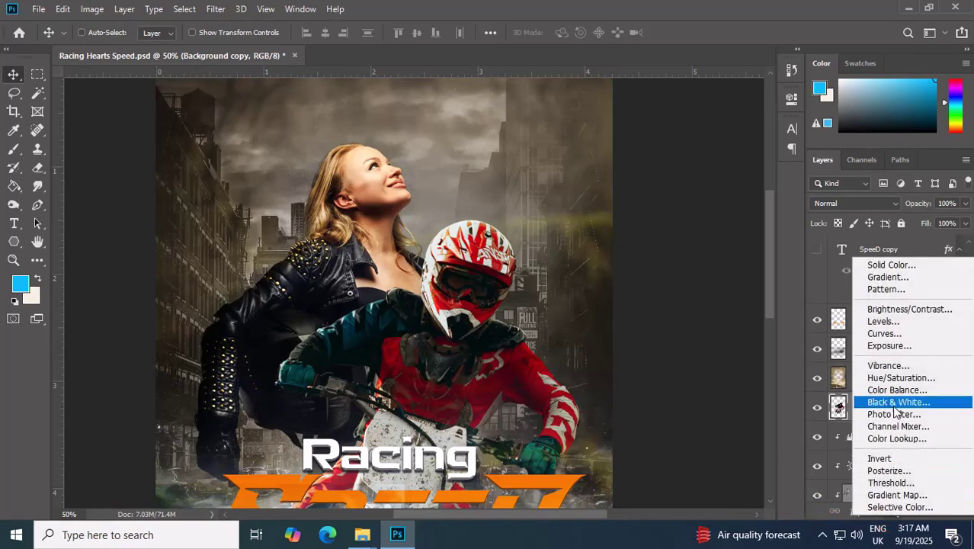
click(899, 315)
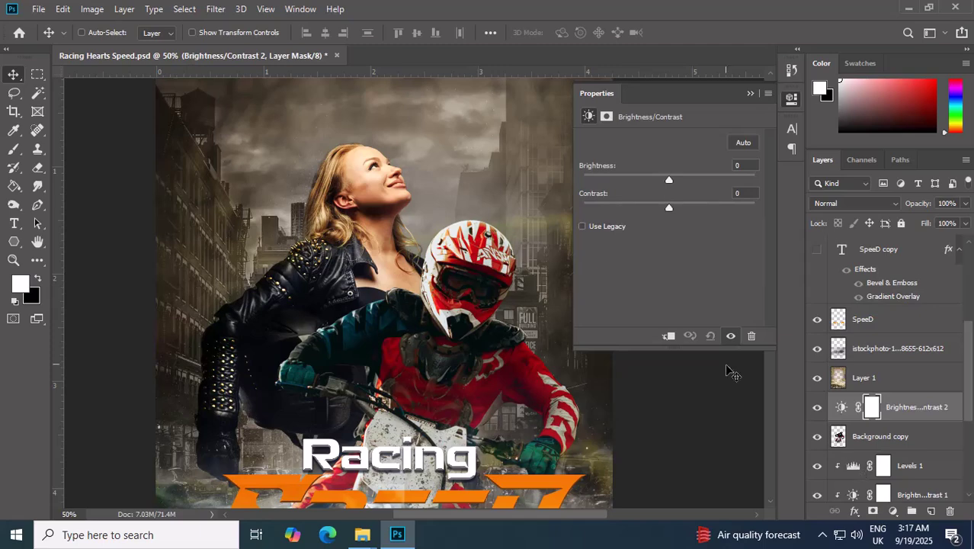
click(668, 336)
drag(667, 178, 658, 211)
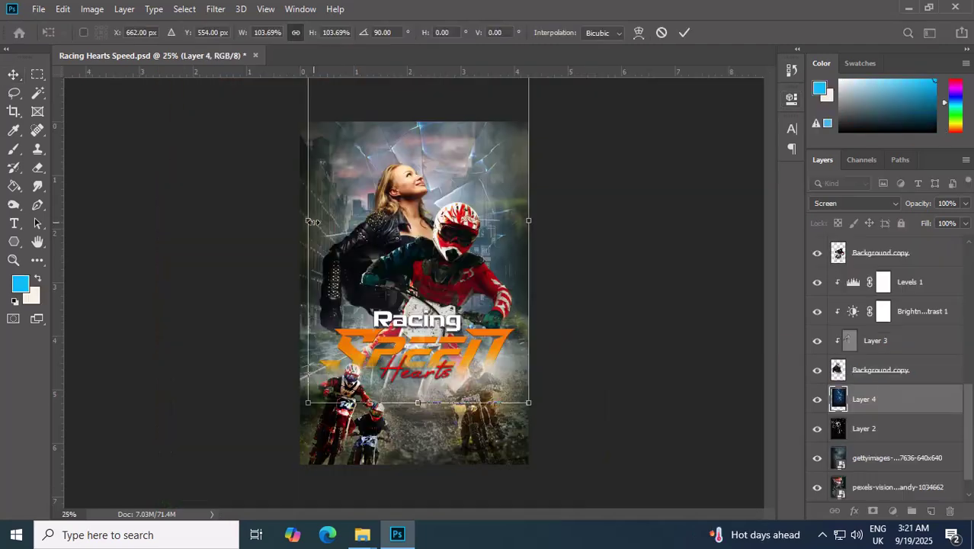
- Enlarge the shattered-glass image on Layer 4 slightly beyond both sides of the poster and apply the transform
drag(298, 221, 299, 225)
drag(523, 224, 535, 220)
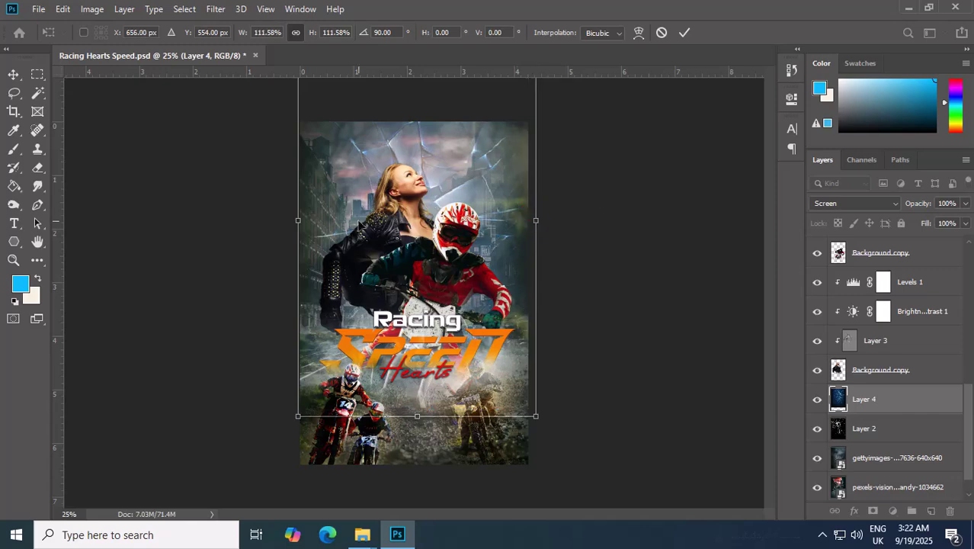
drag(298, 221, 292, 221)
click(683, 32)
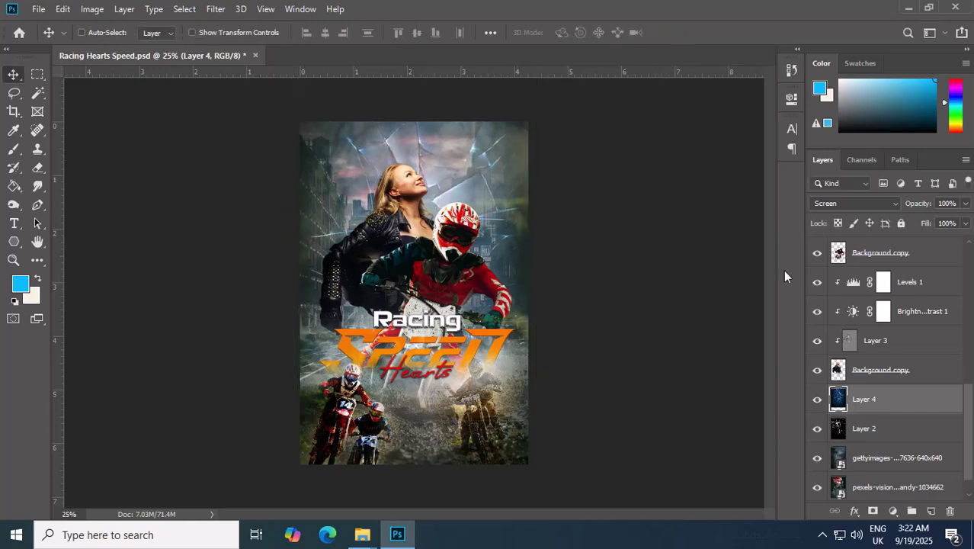
- Set the blend mode of the shattered-glass layer, Layer 4, to Soft Light
click(872, 203)
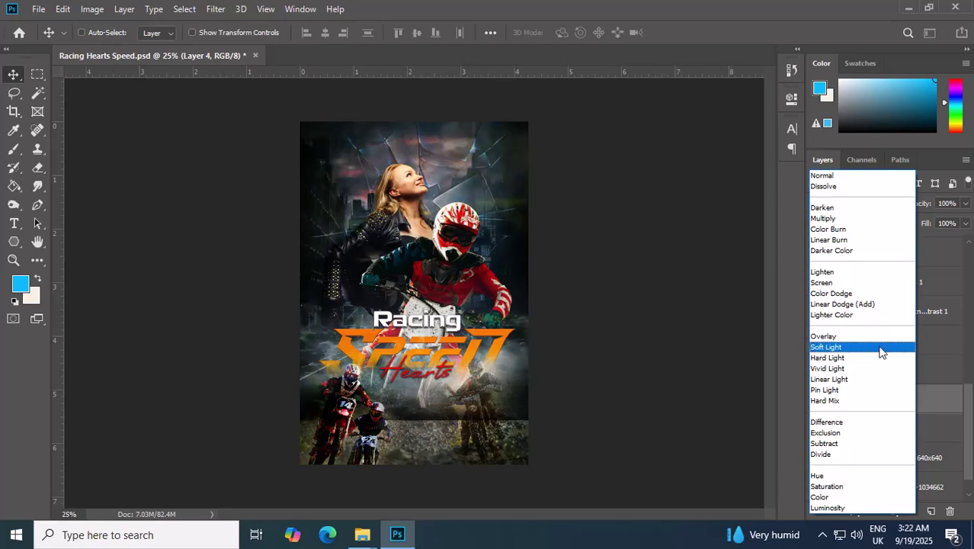
click(881, 349)
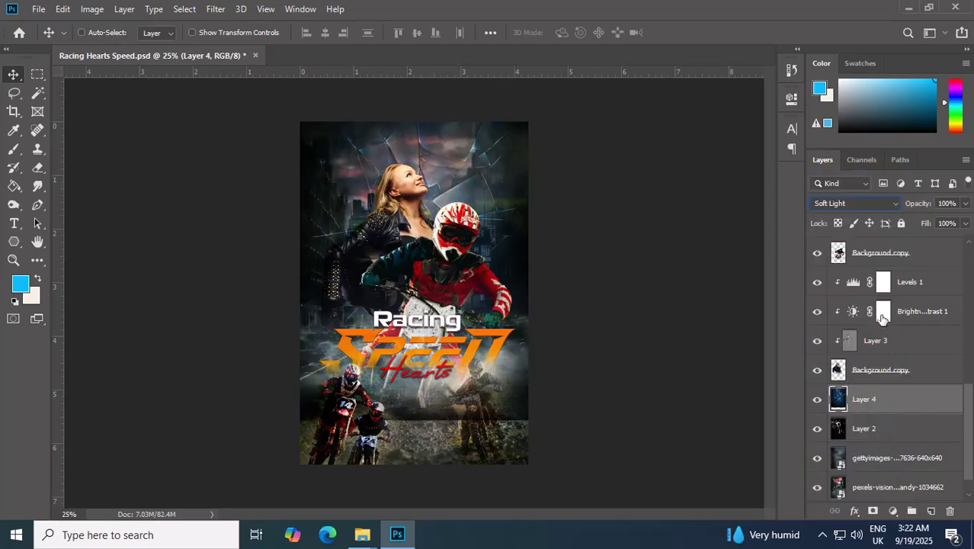
click(874, 200)
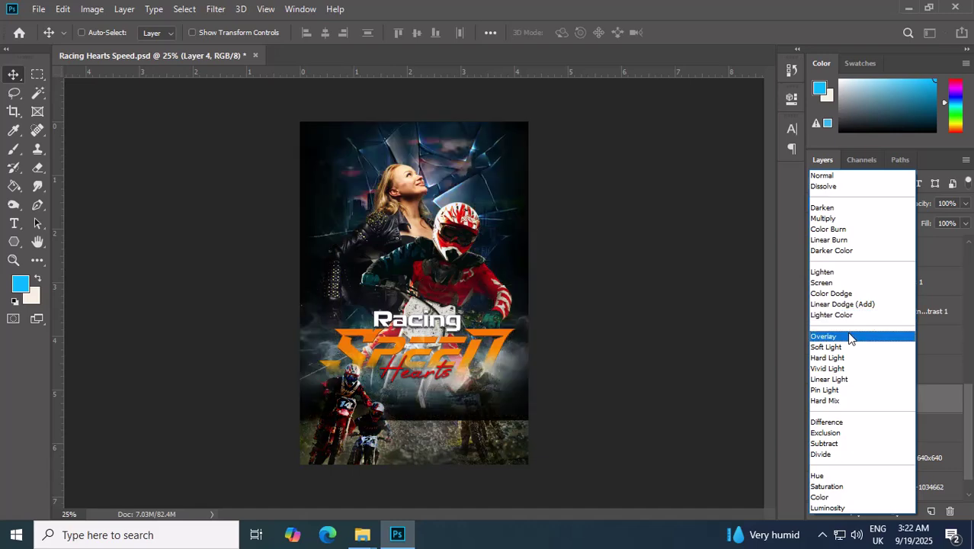
click(850, 349)
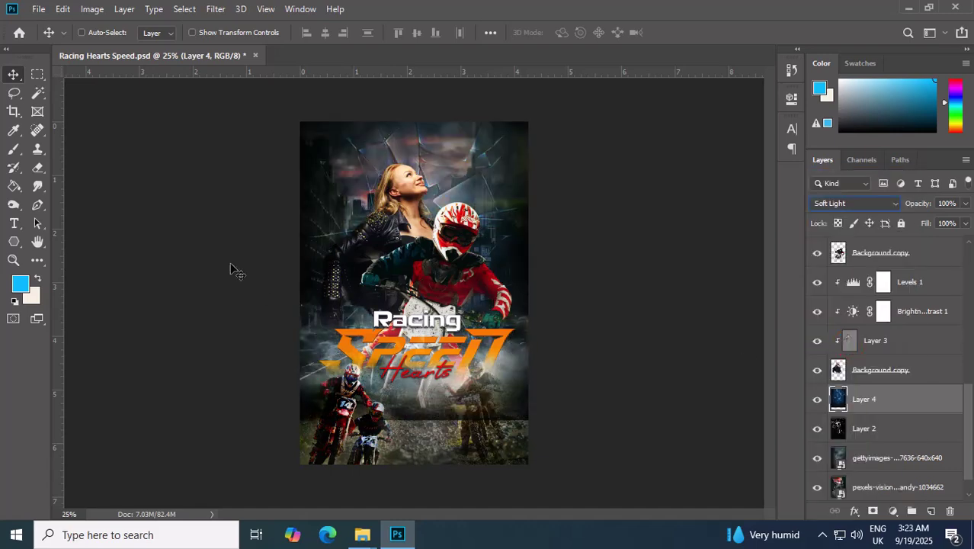
- Erase the lower area and right edge of the shattered-glass layer with a soft 400-pixel Eraser at 30% opacity
click(36, 168)
click(533, 257)
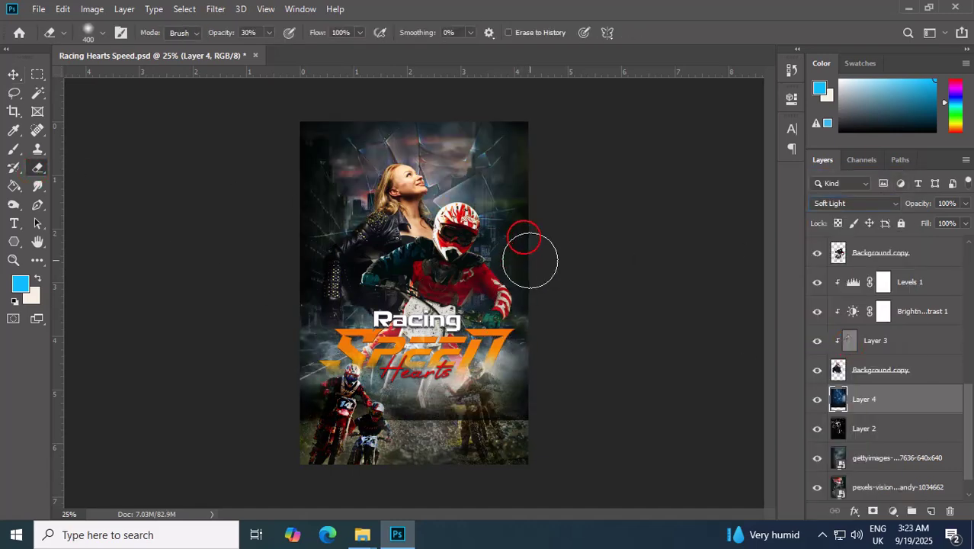
mouse_move(495, 319)
mouse_down()
mouse_move(520, 371)
mouse_move(472, 399)
mouse_move(380, 428)
mouse_move(281, 416)
mouse_move(294, 437)
mouse_move(309, 306)
mouse_move(285, 351)
mouse_move(296, 138)
mouse_move(310, 147)
mouse_move(336, 107)
mouse_move(337, 140)
mouse_move(284, 162)
mouse_move(292, 295)
mouse_move(271, 398)
mouse_move(293, 328)
mouse_move(308, 421)
mouse_move(375, 414)
mouse_move(326, 410)
mouse_up()
mouse_move(527, 257)
mouse_down()
mouse_move(557, 208)
mouse_move(515, 106)
mouse_move(565, 254)
mouse_move(559, 261)
mouse_move(553, 147)
mouse_move(565, 307)
mouse_move(550, 319)
mouse_move(522, 282)
mouse_move(511, 334)
mouse_move(444, 346)
mouse_move(464, 365)
mouse_move(421, 374)
mouse_move(309, 345)
mouse_move(265, 371)
mouse_move(501, 354)
mouse_move(499, 343)
mouse_move(491, 366)
mouse_move(503, 439)
mouse_move(526, 412)
mouse_up()
key(ctrl+plus)
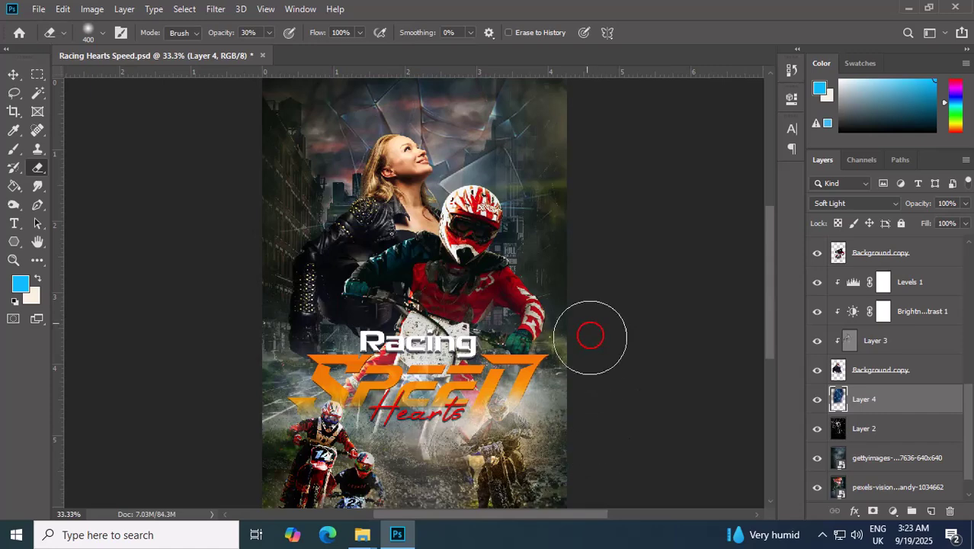
key(ctrl+minus)
key(ctrl+minus)
key(ctrl+plus)
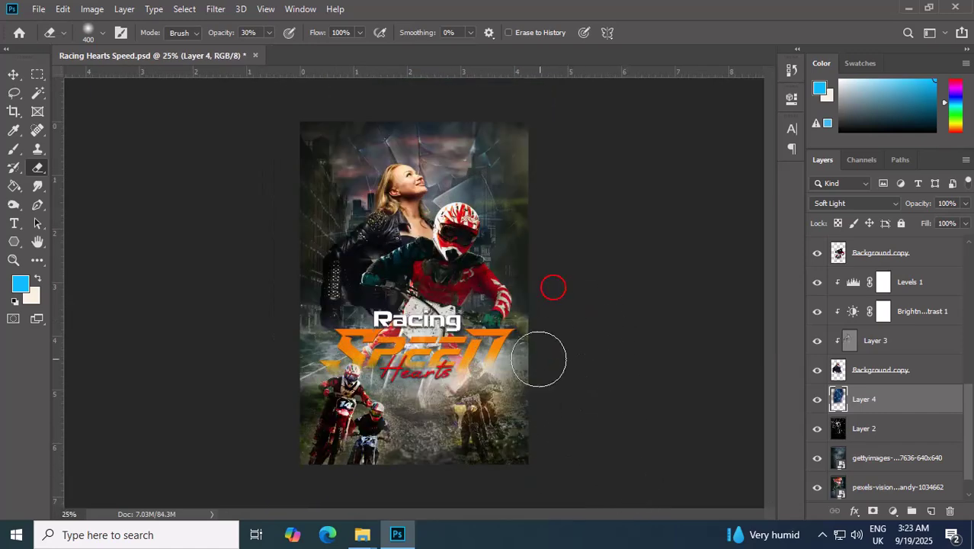
key(ctrl+plus)
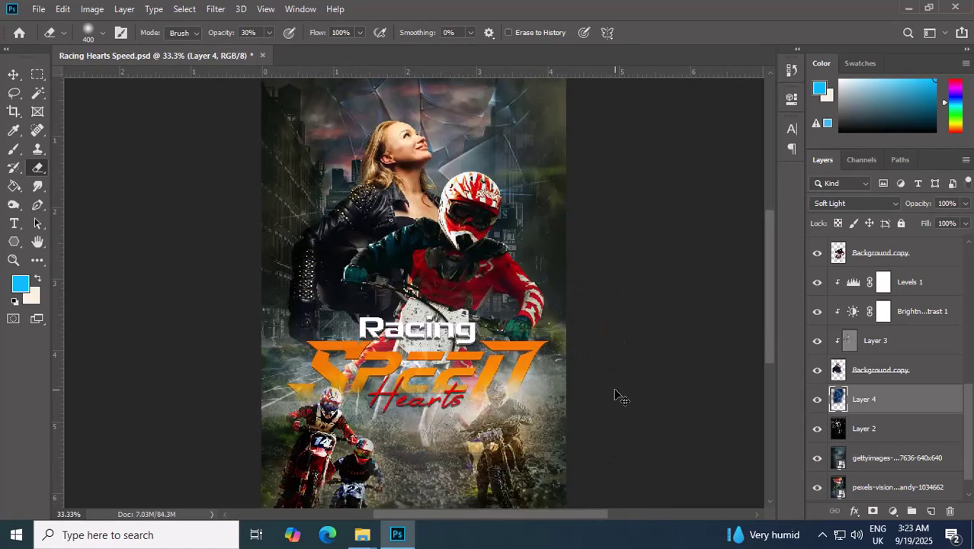
key(ctrl+minus)
- Stamp all visible layers into a new layer at the top of the stack and duplicate it
drag(967, 404, 968, 242)
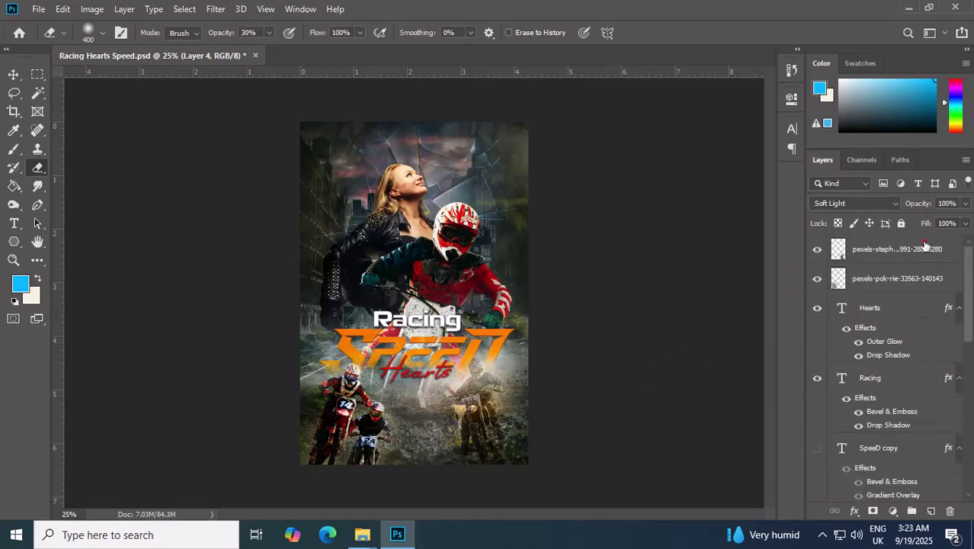
click(923, 246)
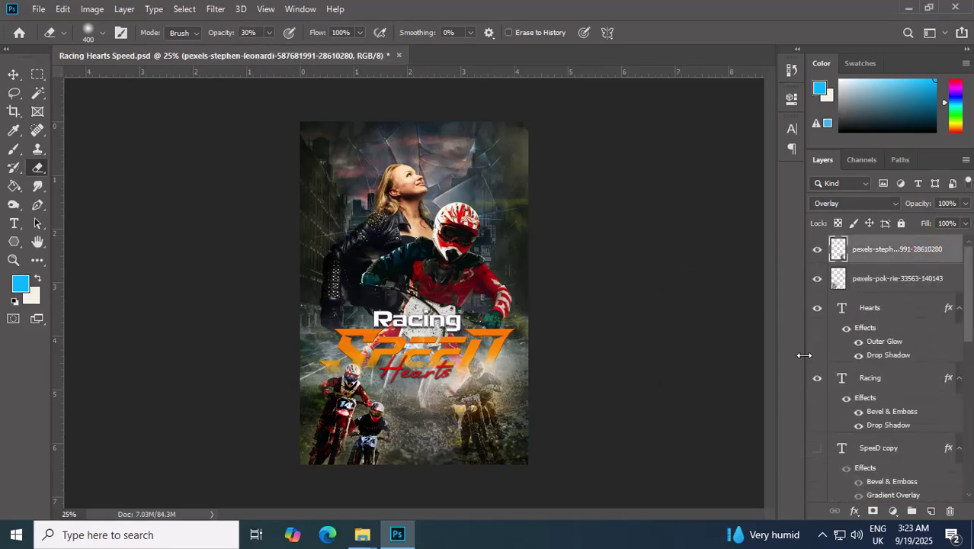
key(ctrl+alt+shift+e)
key(ctrl+j)
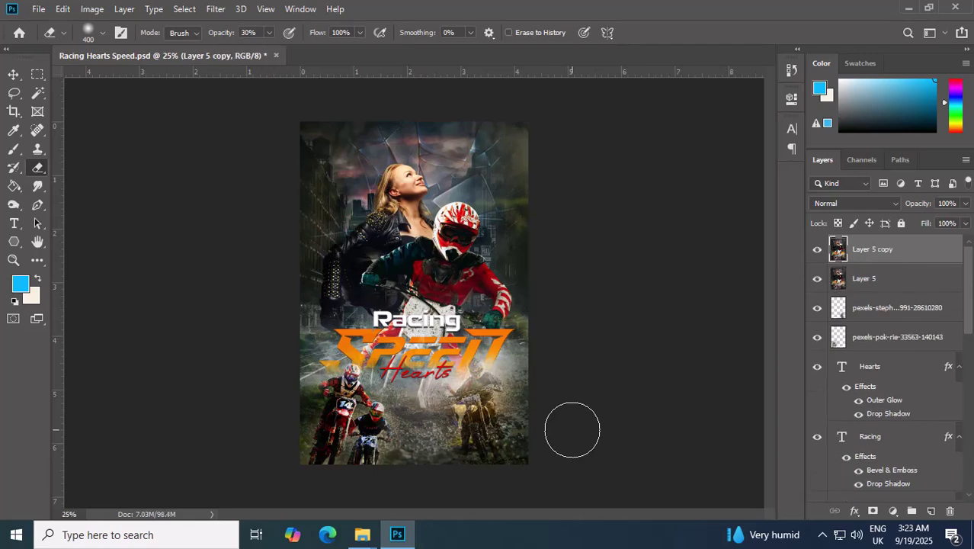
- Open the Camera Raw Filter and set Exposure +0.20, Contrast +22, Highlights -20, Shadows +5, Whites +3, Blacks -30, Texture -24, Clarity +8, Dehaze -8
click(216, 9)
click(271, 97)
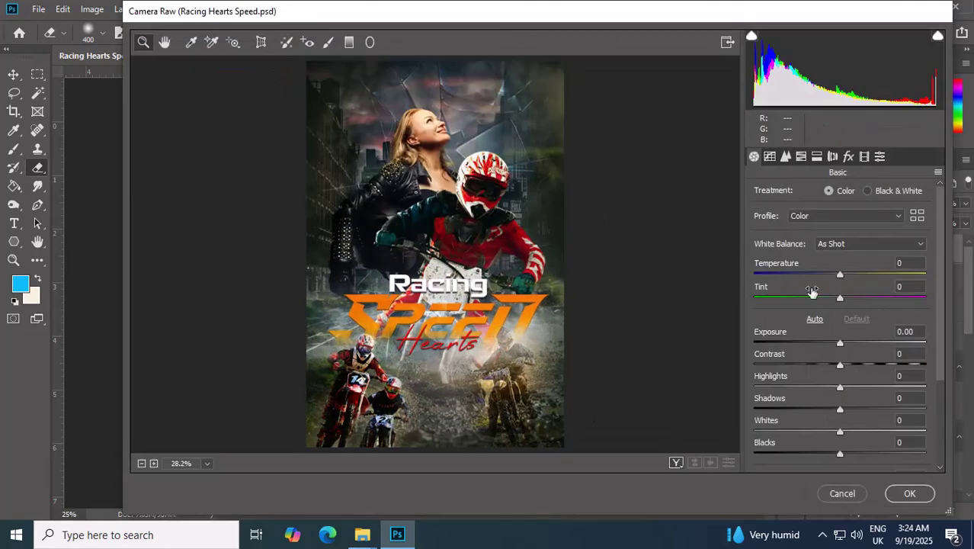
drag(839, 342, 865, 444)
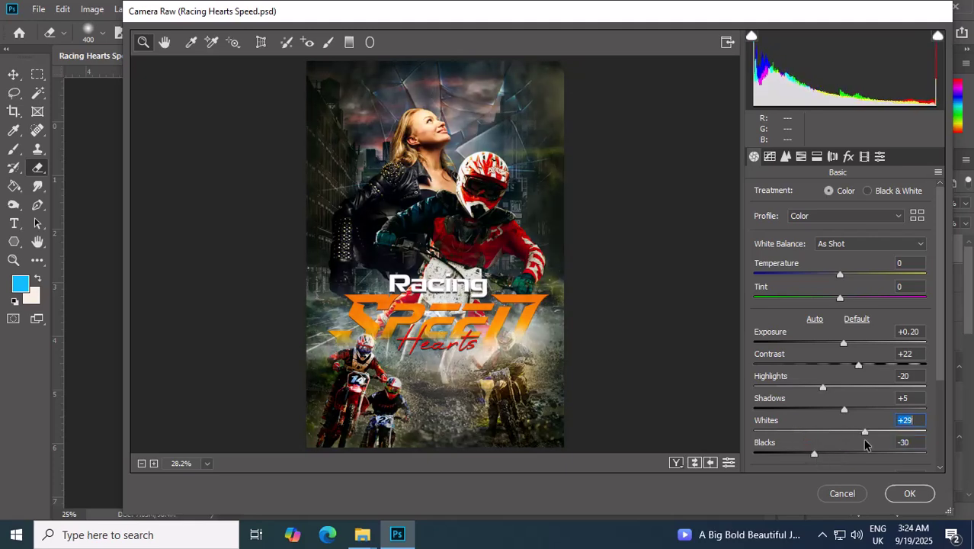
scroll(895, 378, down, 3)
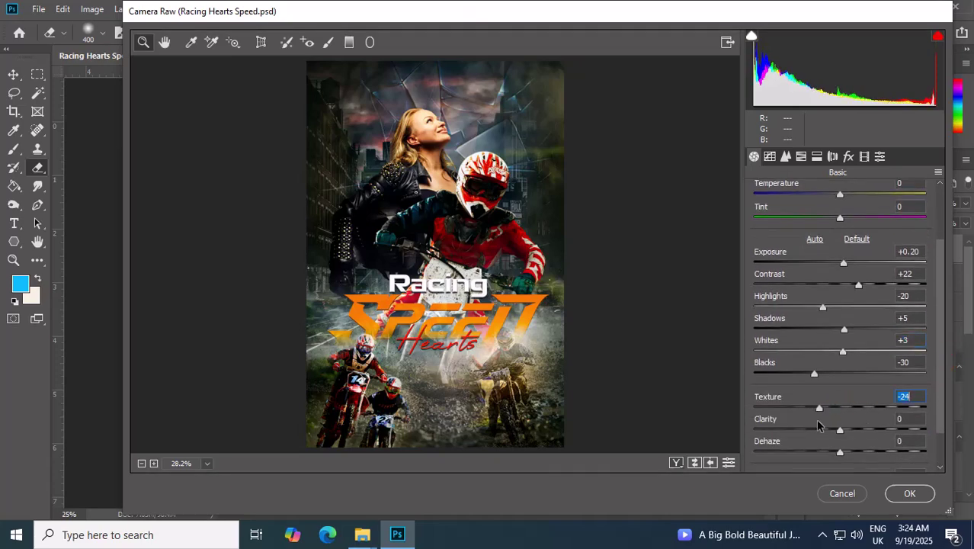
drag(804, 434, 832, 461)
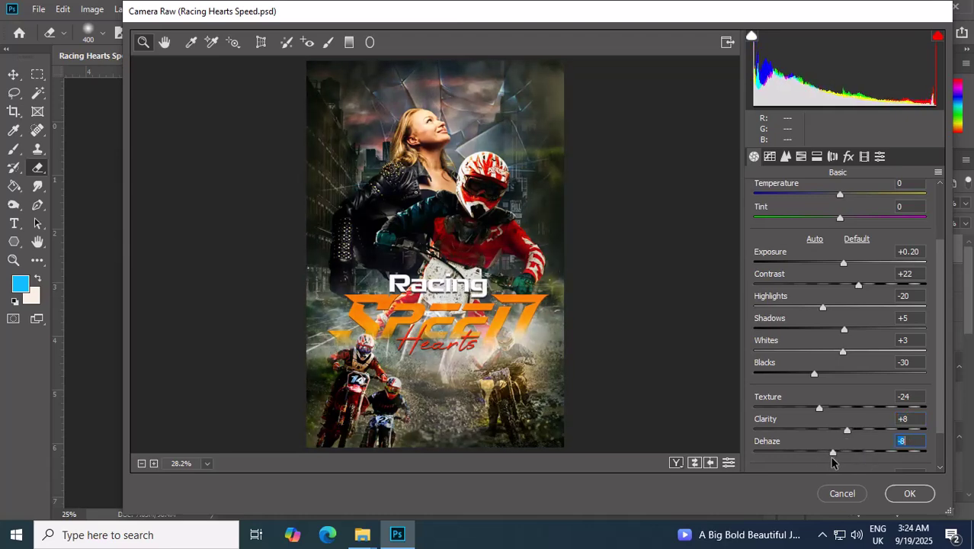
- Set the HSL luminance in Camera Raw to Oranges +18, Yellows +15, Aquas +37 and Blues -5
click(785, 157)
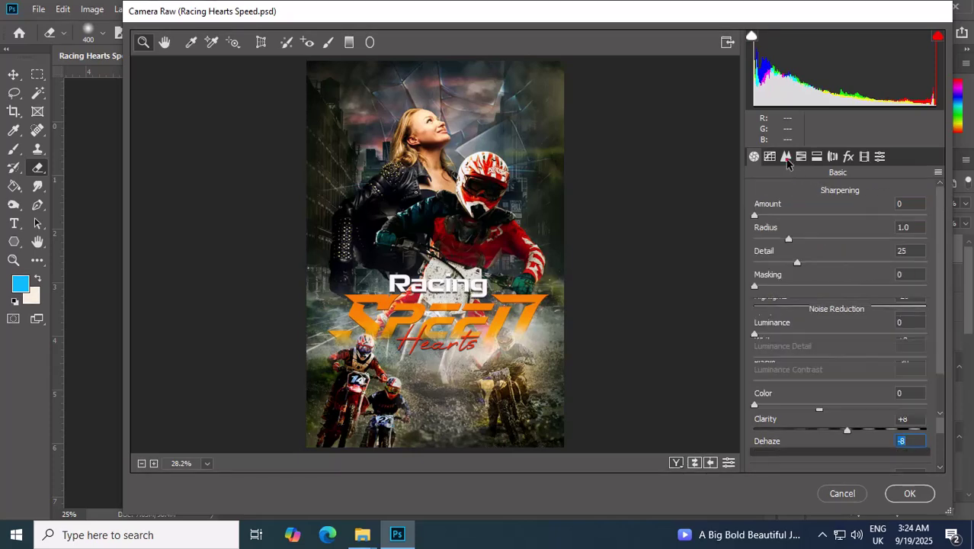
click(801, 156)
drag(847, 276, 857, 308)
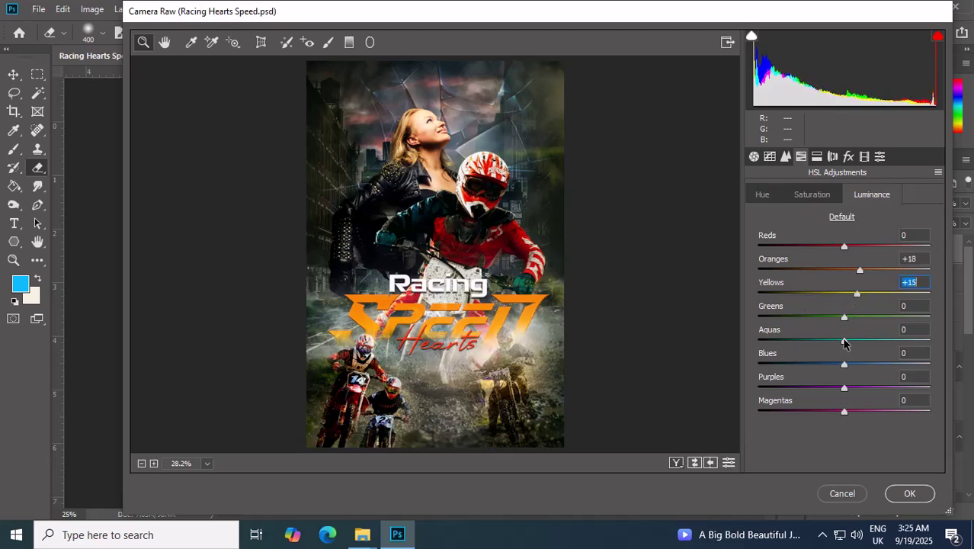
drag(843, 343, 875, 343)
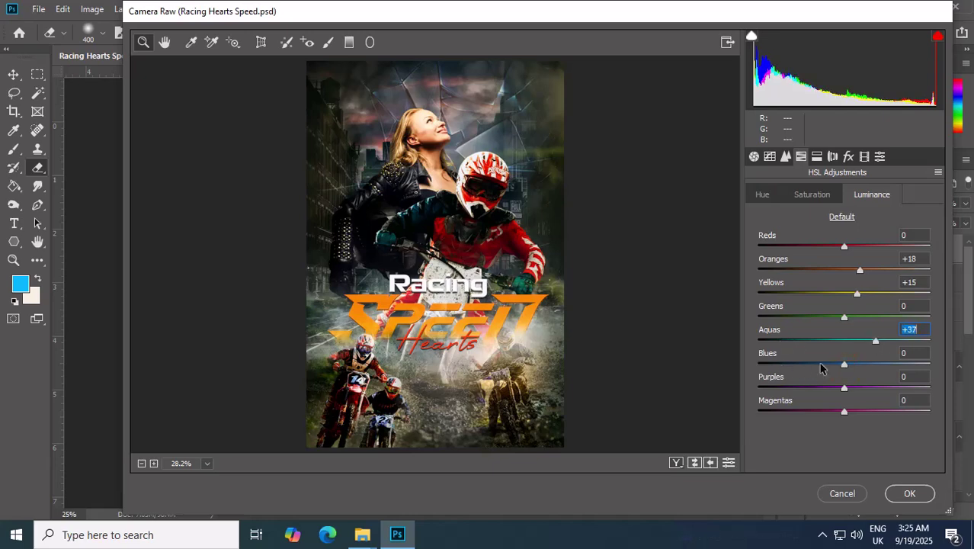
drag(820, 367, 840, 366)
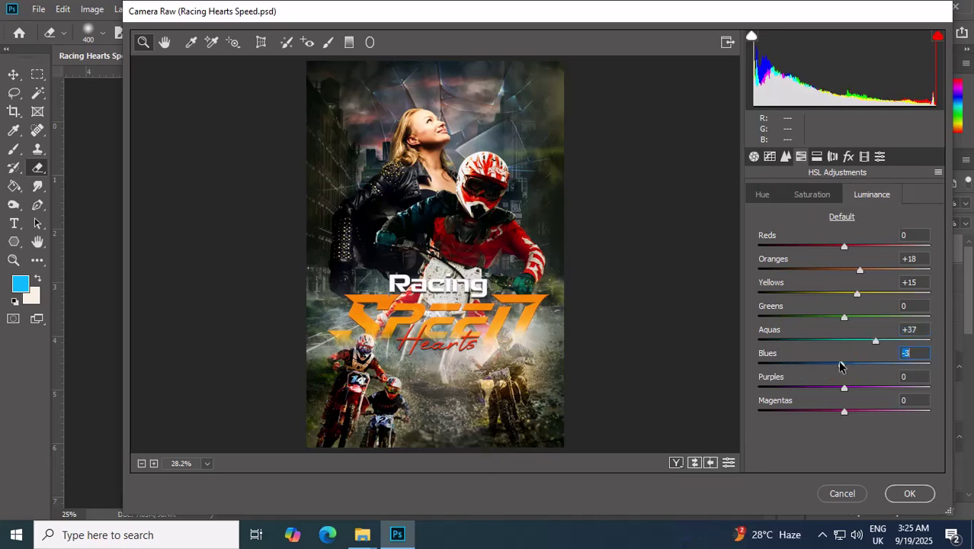
- Reduce the HSL saturation of Yellows to -65 and Aquas to -33
click(813, 195)
drag(792, 299, 789, 300)
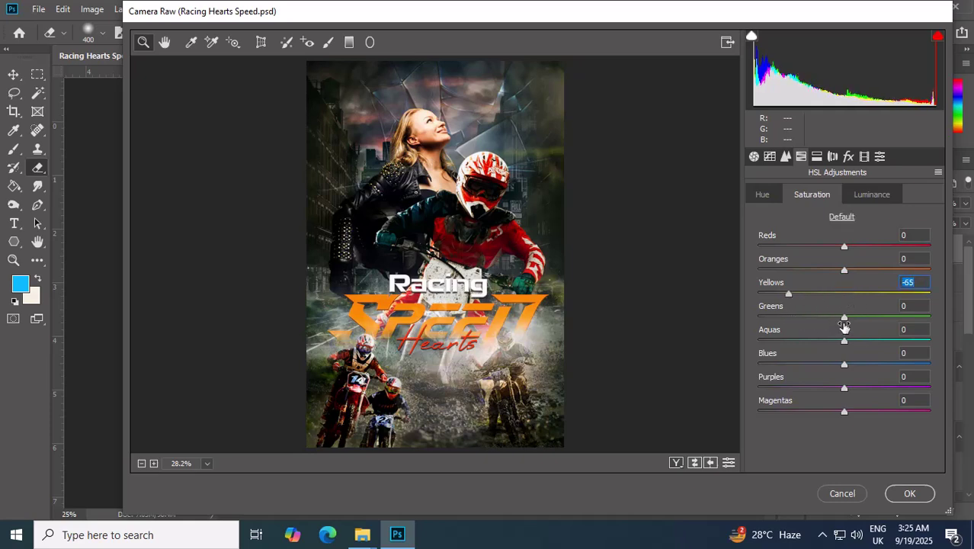
drag(844, 344, 815, 345)
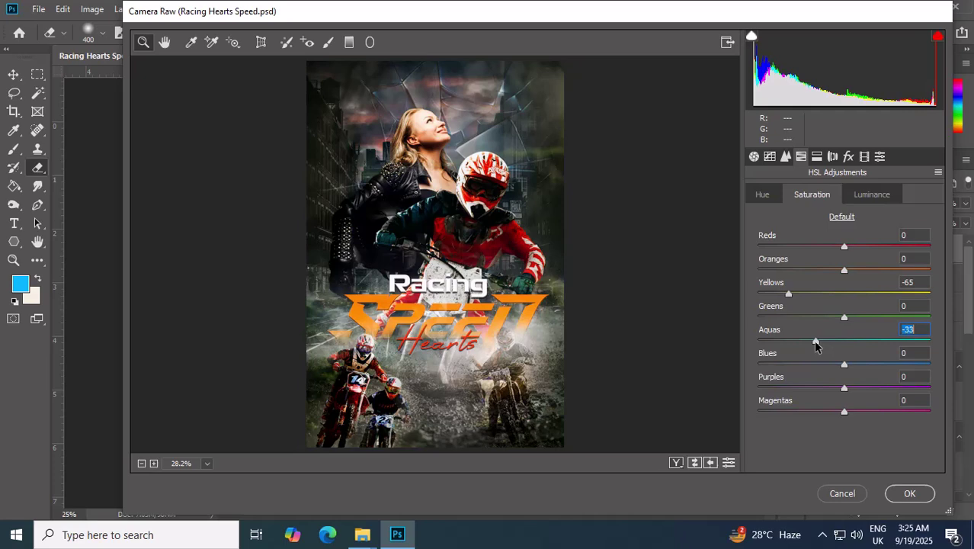
- Shift the HSL hues to Yellows -20, Greens -3, Blues +3 and Magentas +4
click(761, 194)
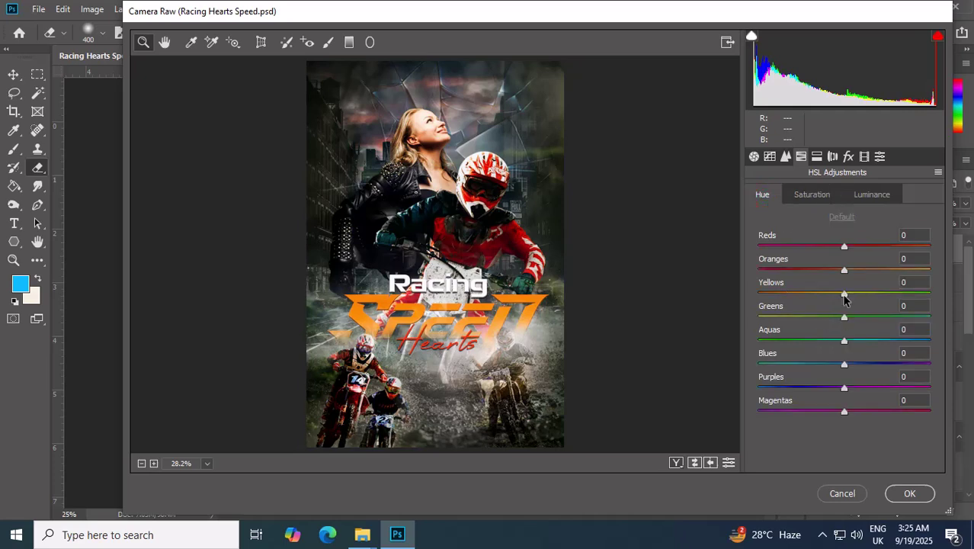
drag(843, 295, 848, 368)
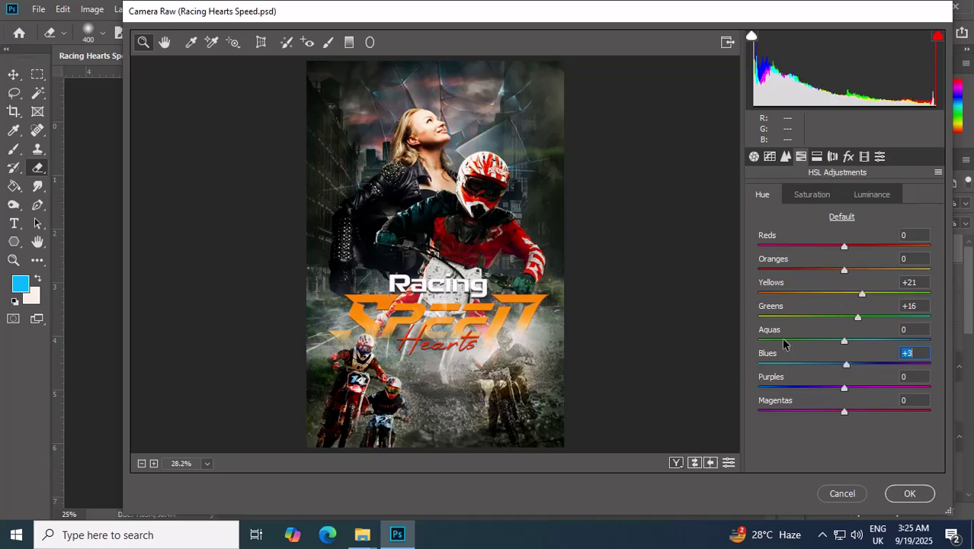
drag(865, 303, 841, 319)
mouse_move(844, 411)
mouse_down()
mouse_move(823, 414)
mouse_move(848, 413)
mouse_up()
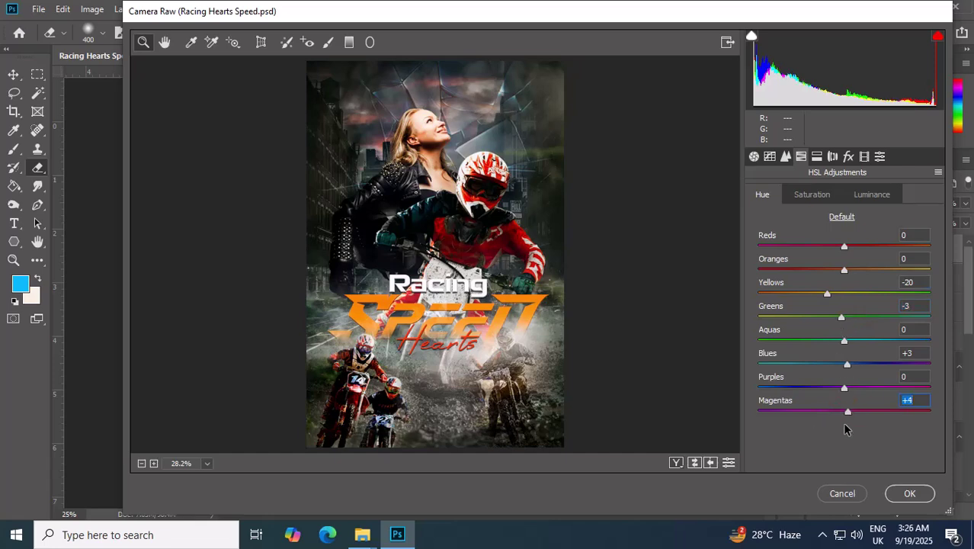
- Refine the HSL saturation to Greens +9, Aquas +6 and Blues -38
click(811, 194)
drag(844, 364, 854, 322)
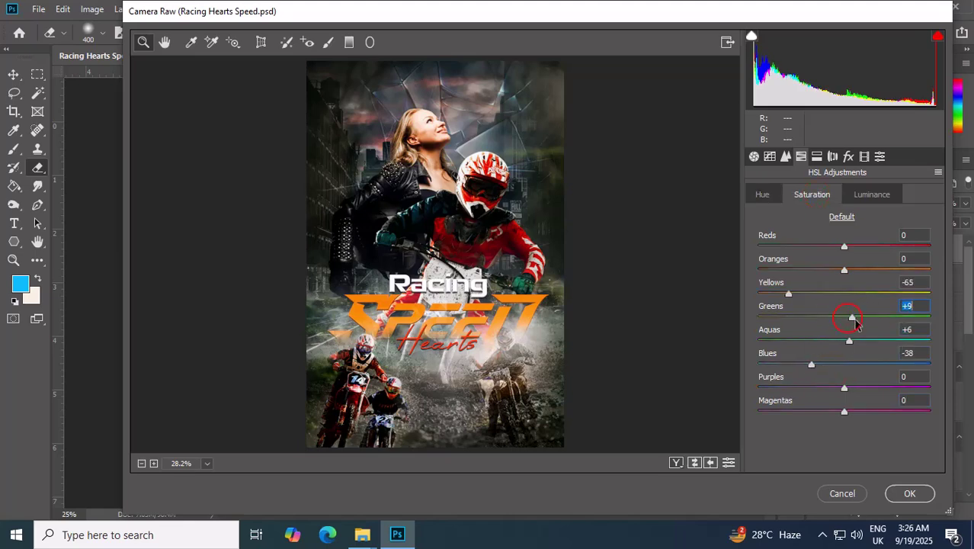
- Set the noise reduction Luminance to 16 and raise its Luminance Contrast slightly
click(871, 195)
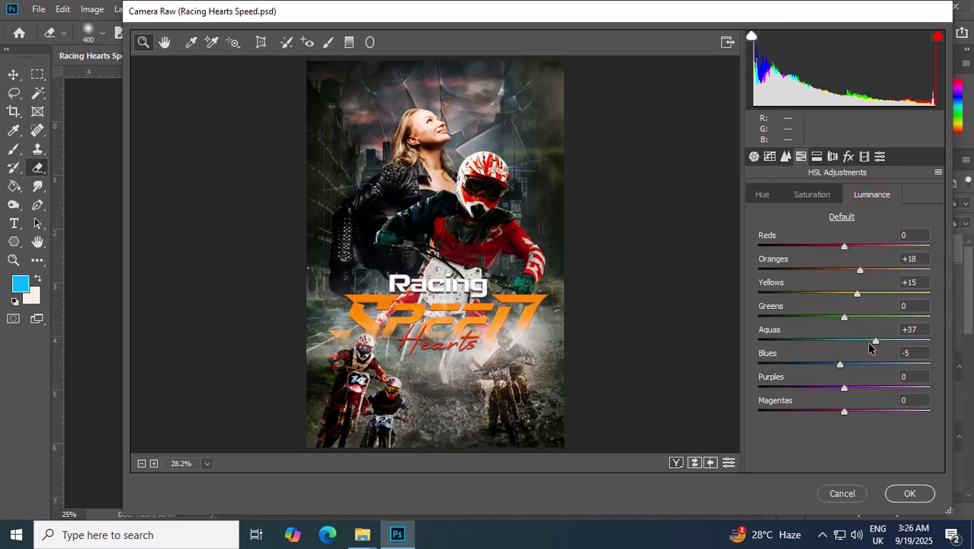
click(786, 157)
drag(754, 333, 784, 338)
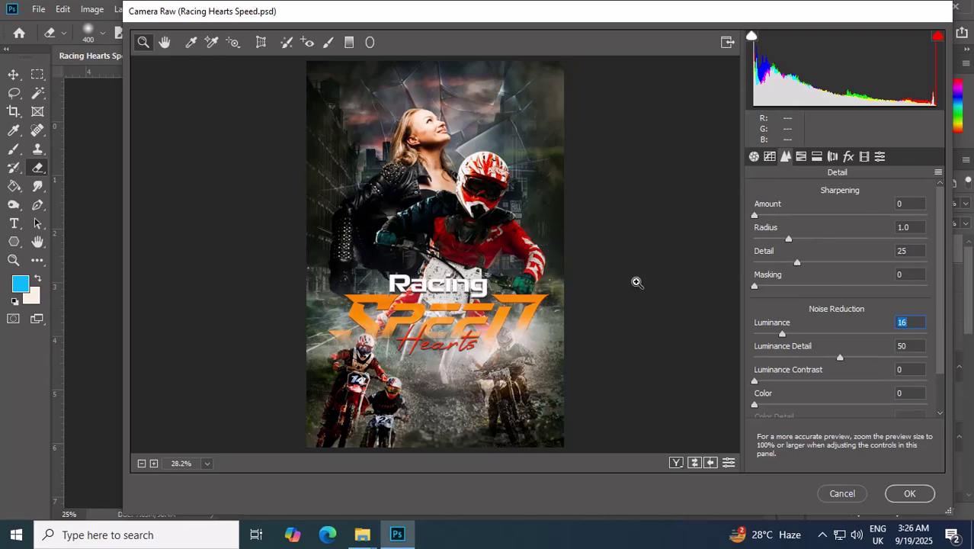
drag(762, 384, 771, 385)
- Add a Highlight Priority post-crop vignette with Amount -9, Midpoint 42, Roundness +3 and Feather 48
click(848, 156)
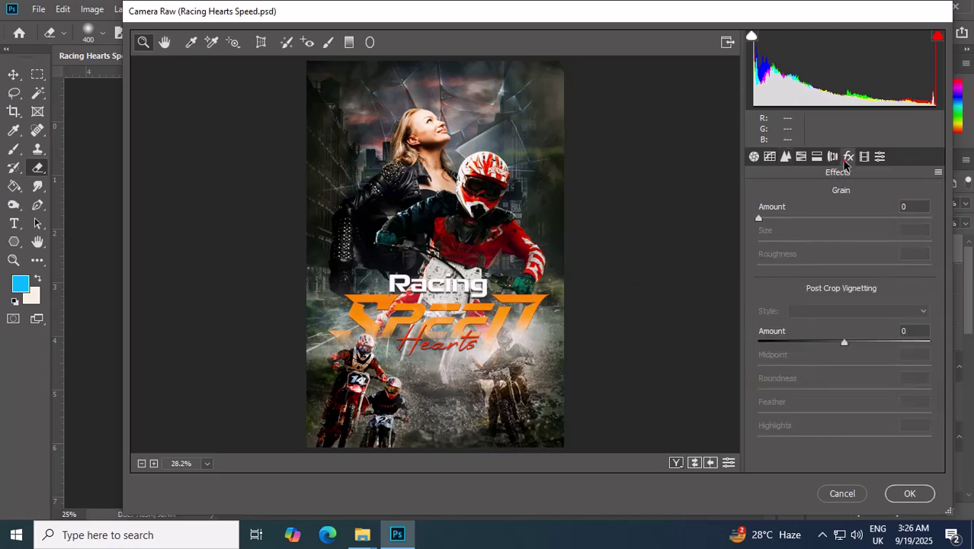
drag(843, 342, 840, 417)
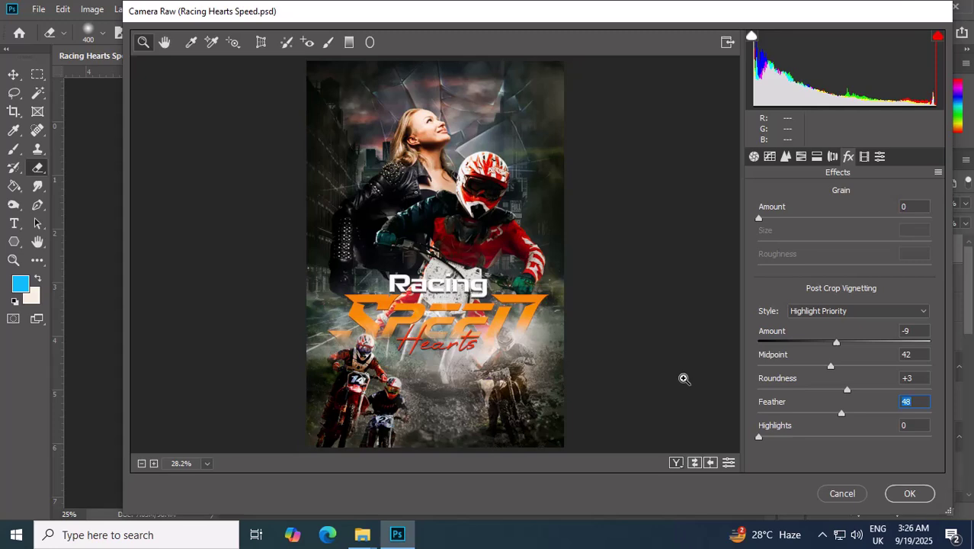
- Lower the basic adjustments to Dehaze -18, Blacks -38 and Whites -33
click(754, 156)
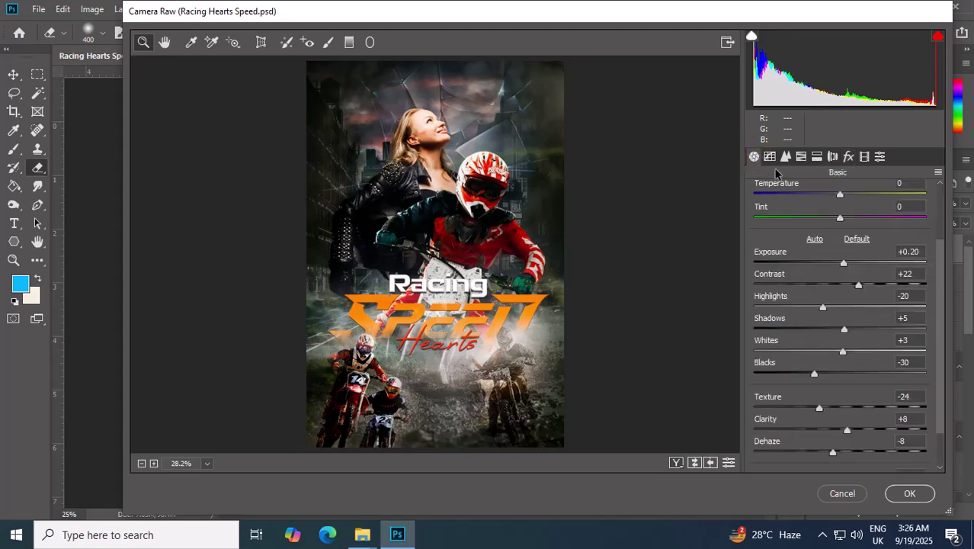
drag(835, 435, 824, 457)
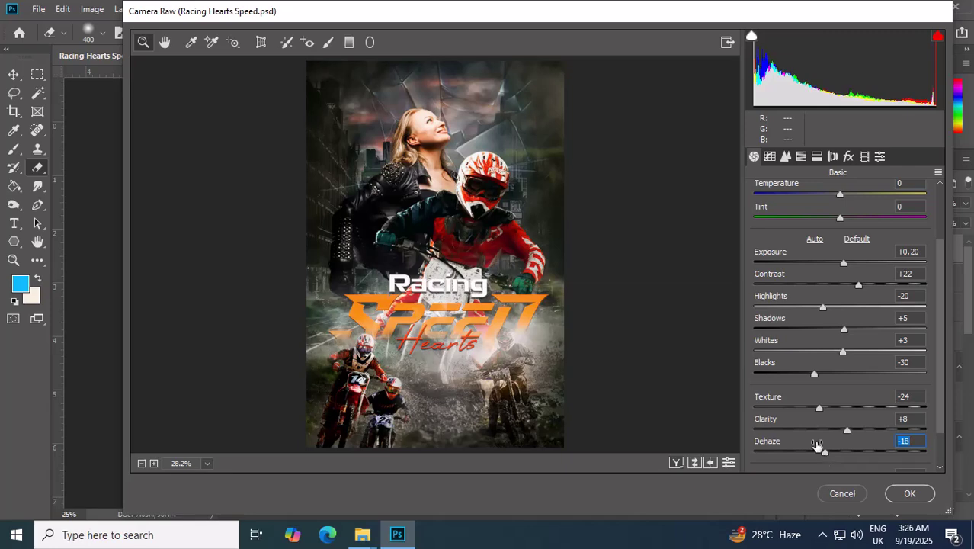
drag(942, 318, 942, 362)
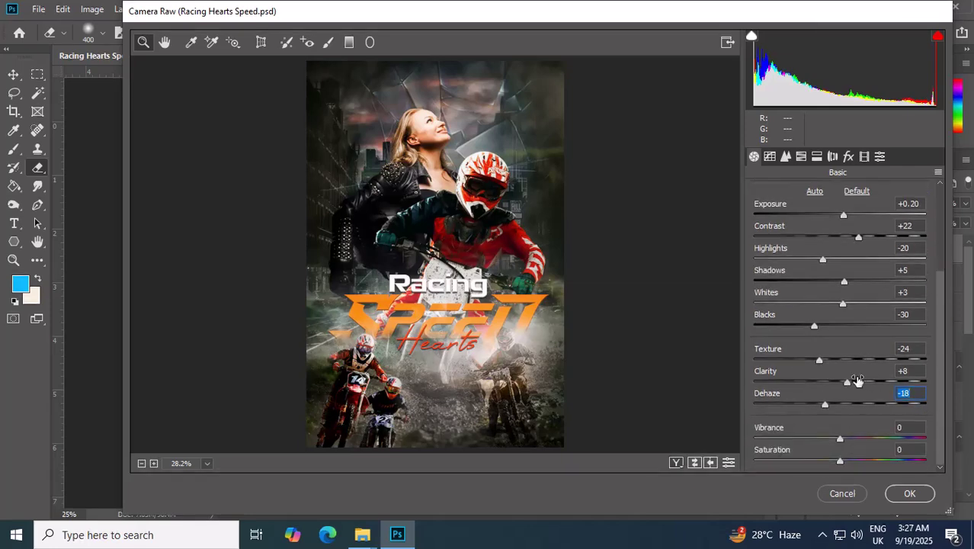
mouse_move(814, 326)
mouse_down()
mouse_move(824, 328)
mouse_move(807, 326)
mouse_move(830, 306)
mouse_move(812, 308)
mouse_up()
click(843, 304)
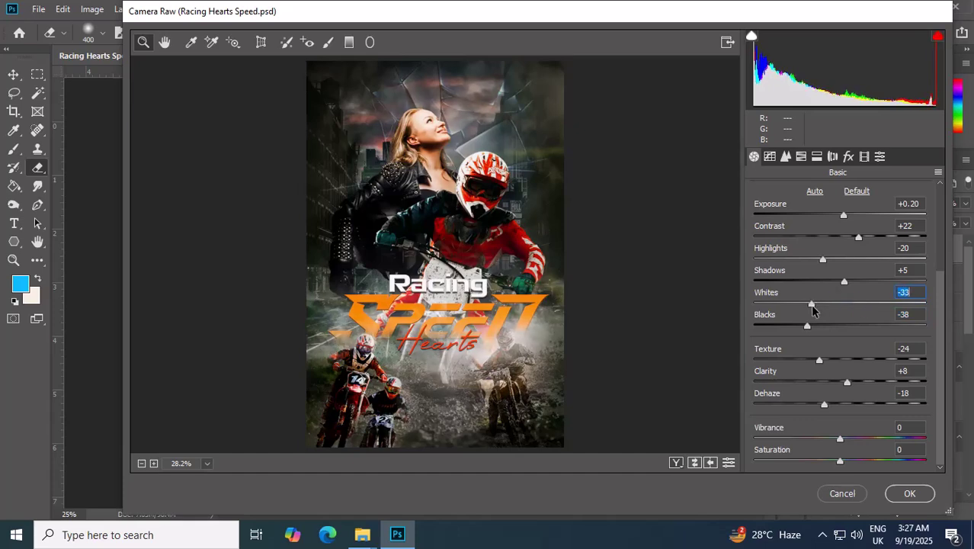
- Set the Exposure to -0.05 and the Contrast to +10, and apply the Camera Raw grading to the poster
drag(941, 312, 937, 265)
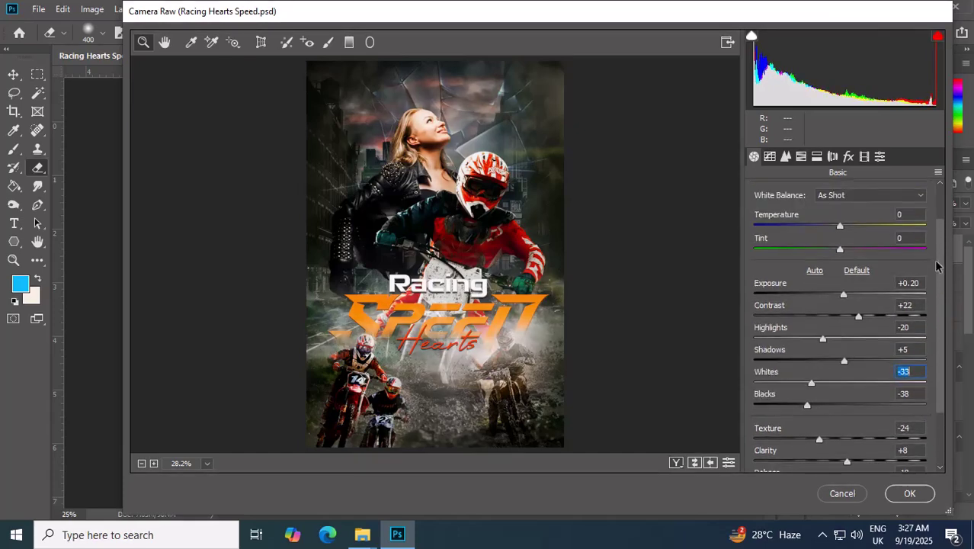
drag(859, 319, 840, 294)
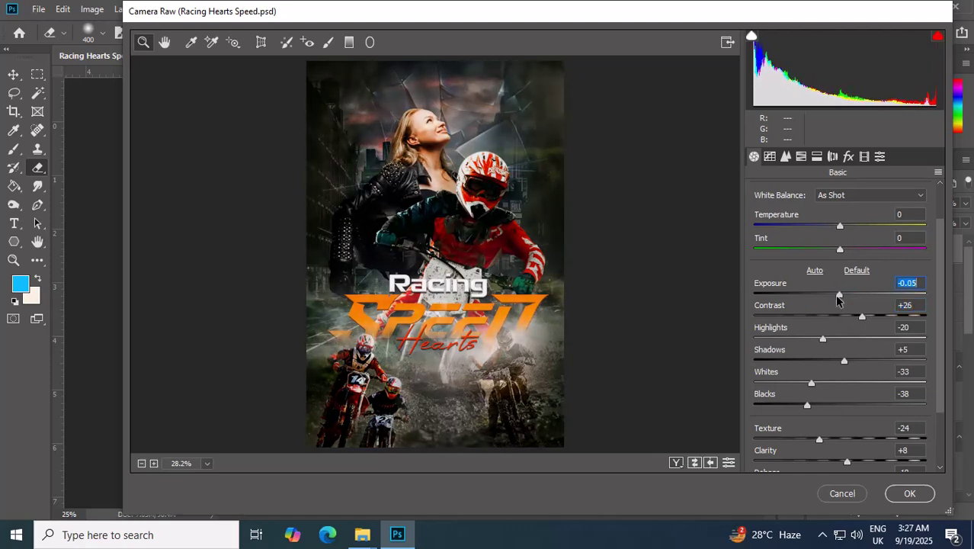
mouse_move(861, 320)
mouse_down()
mouse_move(823, 319)
mouse_move(848, 324)
mouse_up()
alt+click(558, 254)
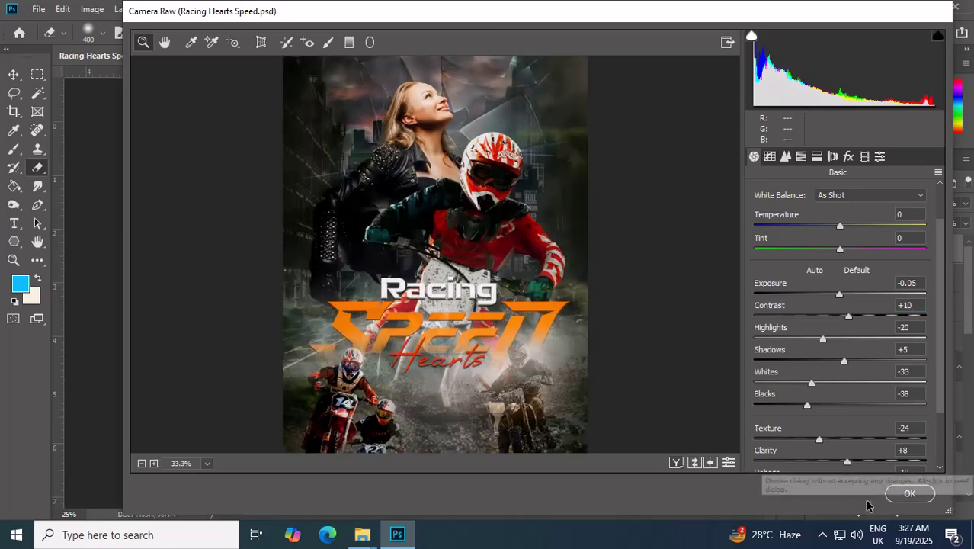
click(907, 492)
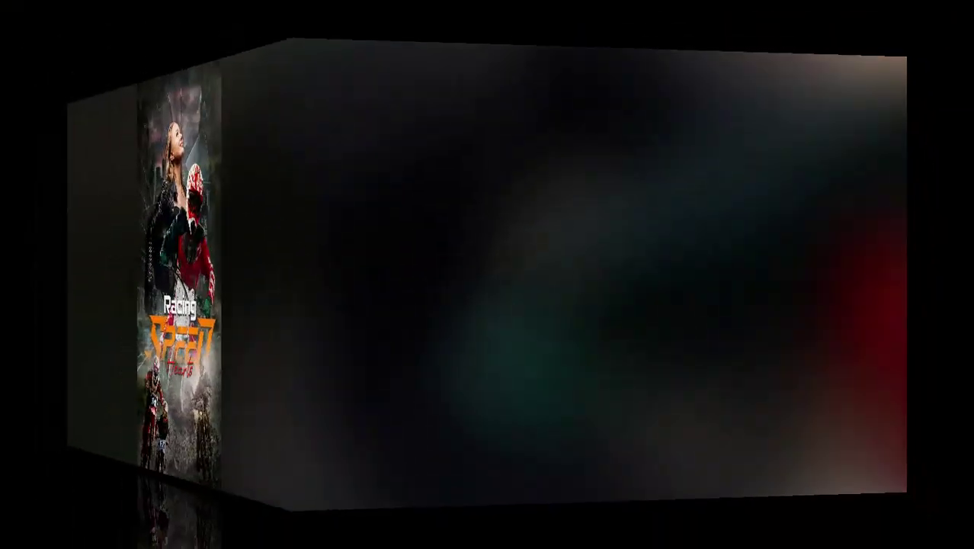